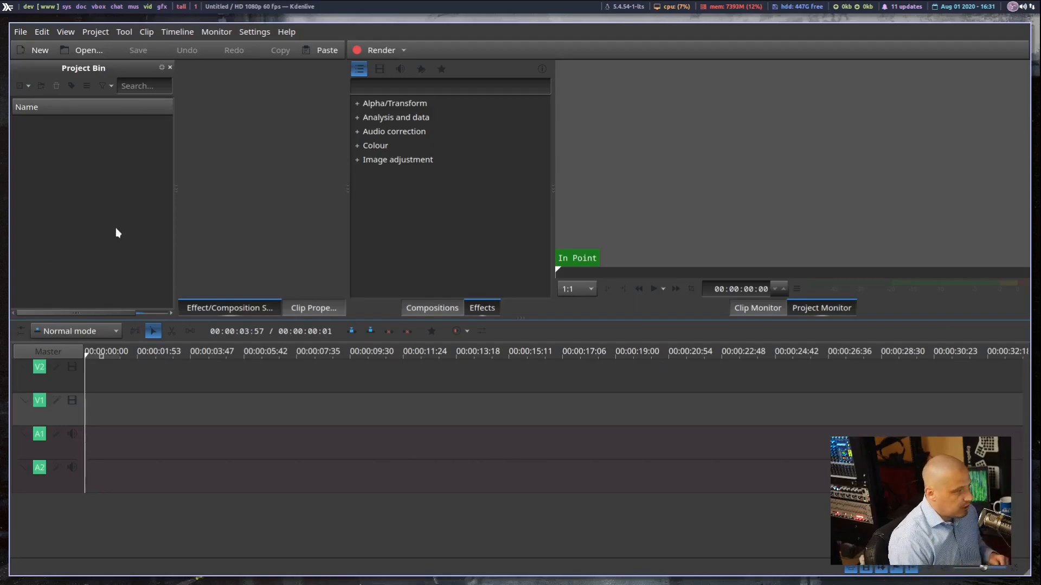
# Launch the Thunar file manager and open the Videos/DistroTube/shows/rack folder
pyautogui.press('super+shift+Return')
pyautogui.write('thunar')
pyautogui.press('Return')
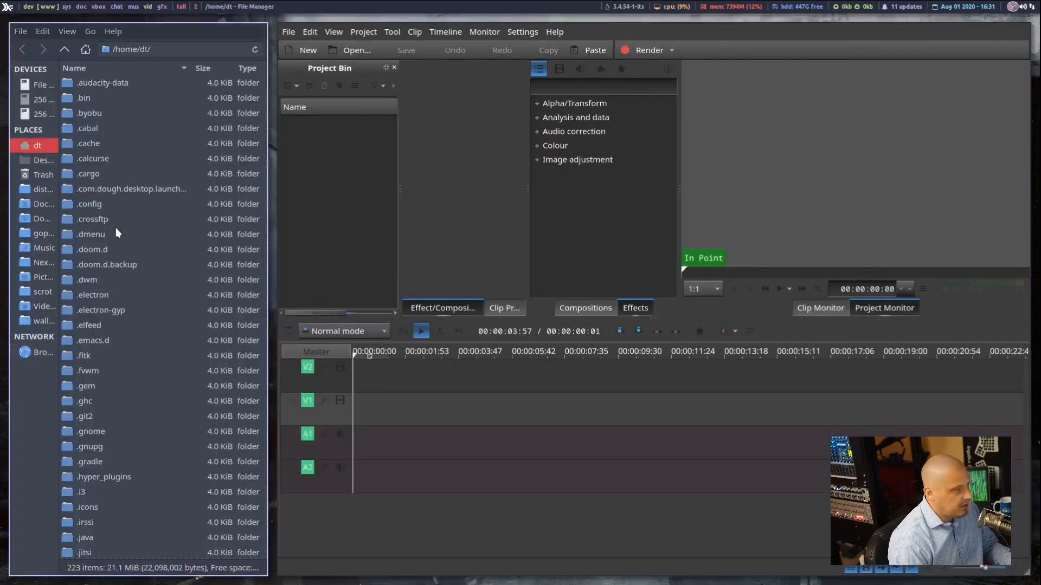
pyautogui.click(45, 306)
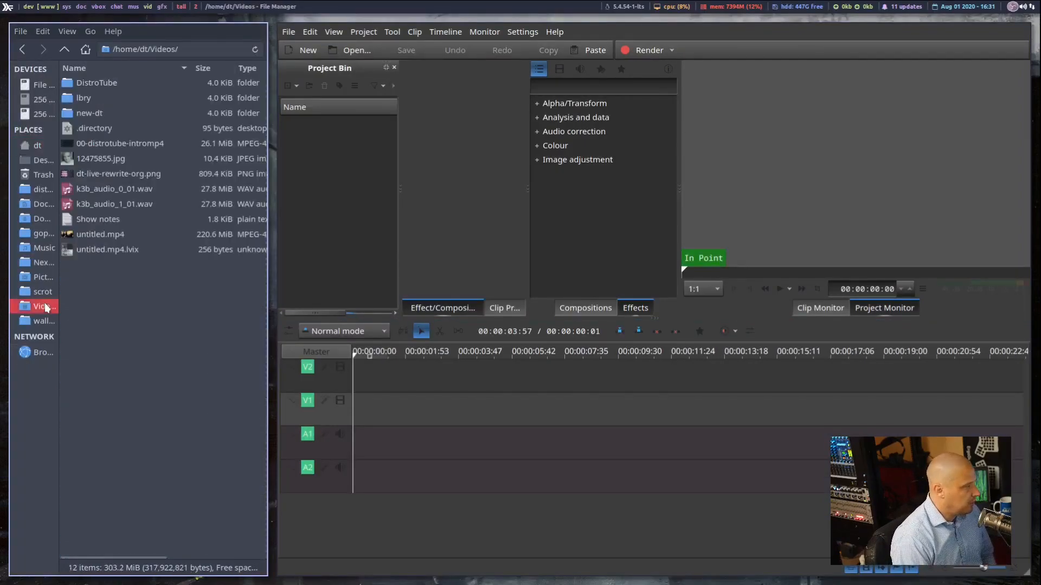
pyautogui.doubleClick(93, 83)
pyautogui.doubleClick(106, 306)
pyautogui.doubleClick(130, 128)
# Add all the 2020-07-27 MP4 recordings, from 18-15-54 through 23-14-15, to the Project Bin
pyautogui.click(112, 250)
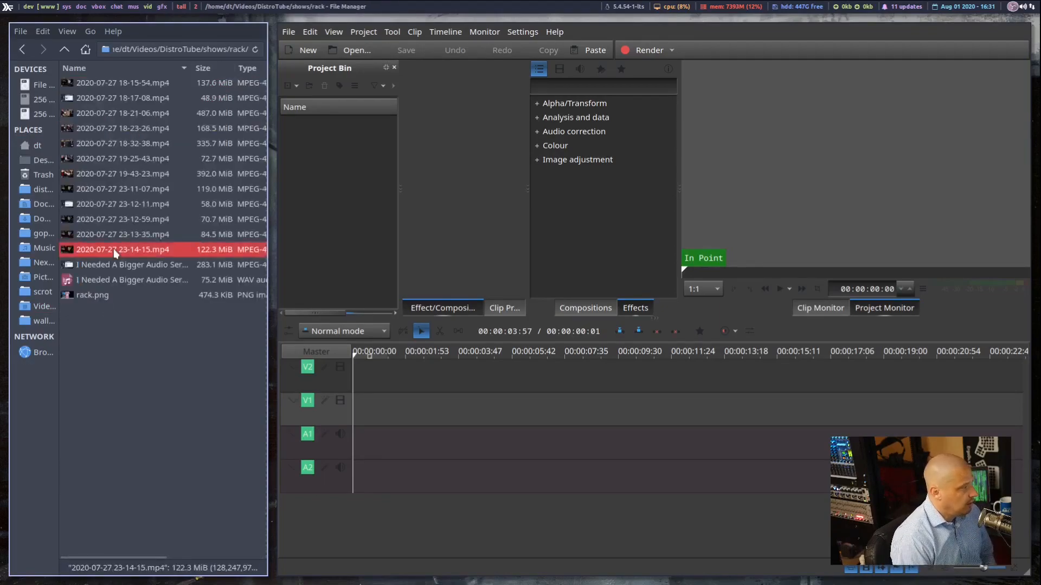
pyautogui.keyDown('shift'); pyautogui.click(100, 80); pyautogui.keyUp('shift')
pyautogui.moveTo(101, 80); pyautogui.dragTo(336, 169)
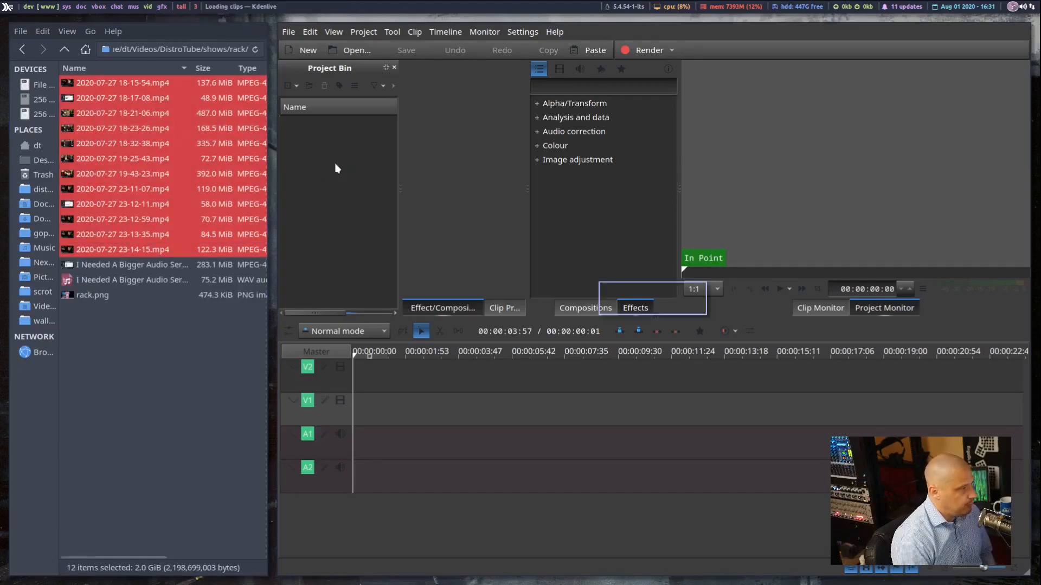
# Add rack.png and "I Needed A Bigger Audio Server Rack.wav" from the rack folder to the Project Bin
pyautogui.click(77, 297)
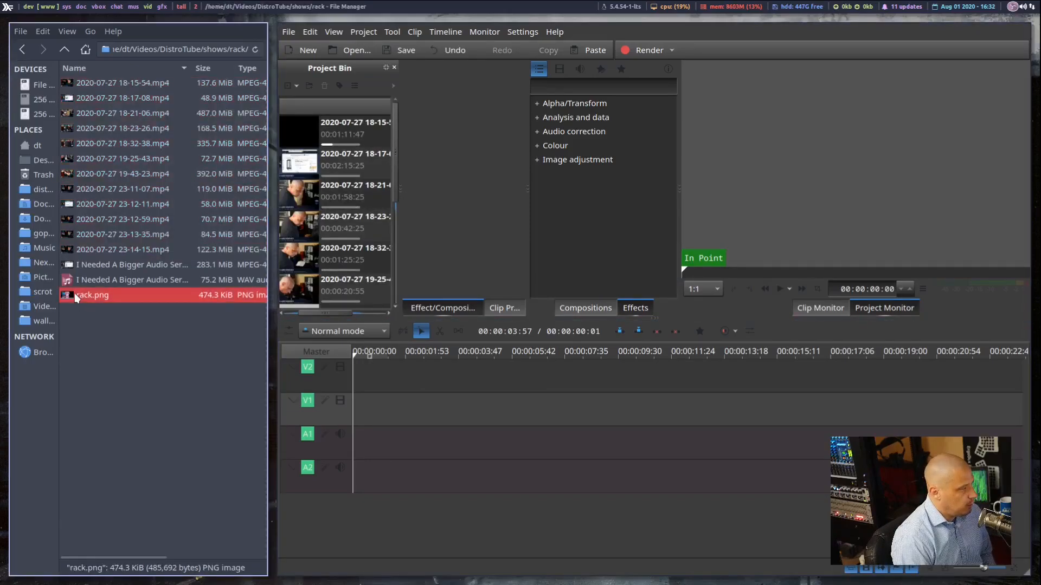
pyautogui.moveTo(83, 297); pyautogui.dragTo(335, 228)
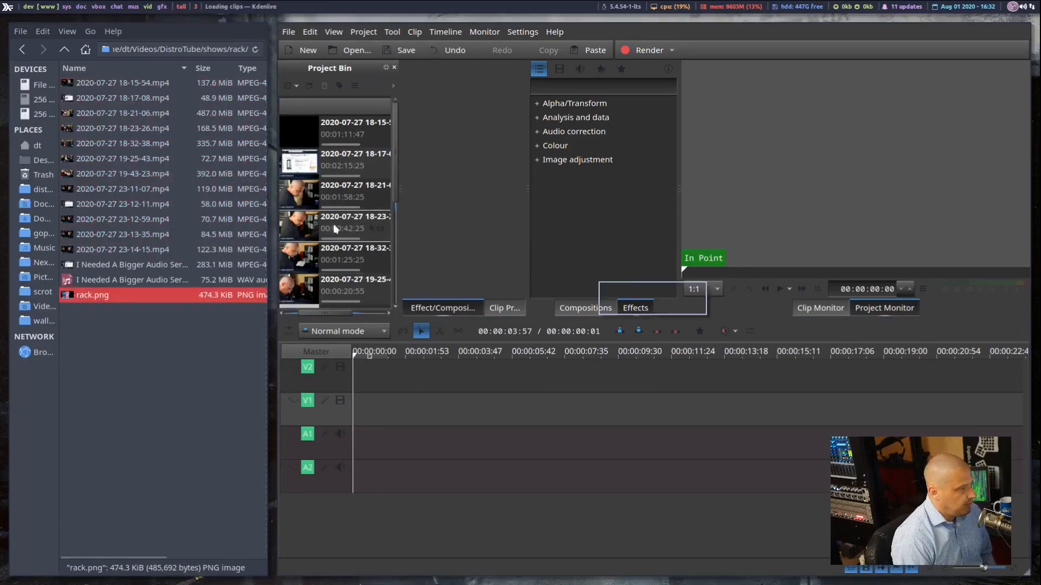
pyautogui.click(130, 279)
pyautogui.moveTo(116, 283); pyautogui.dragTo(360, 276)
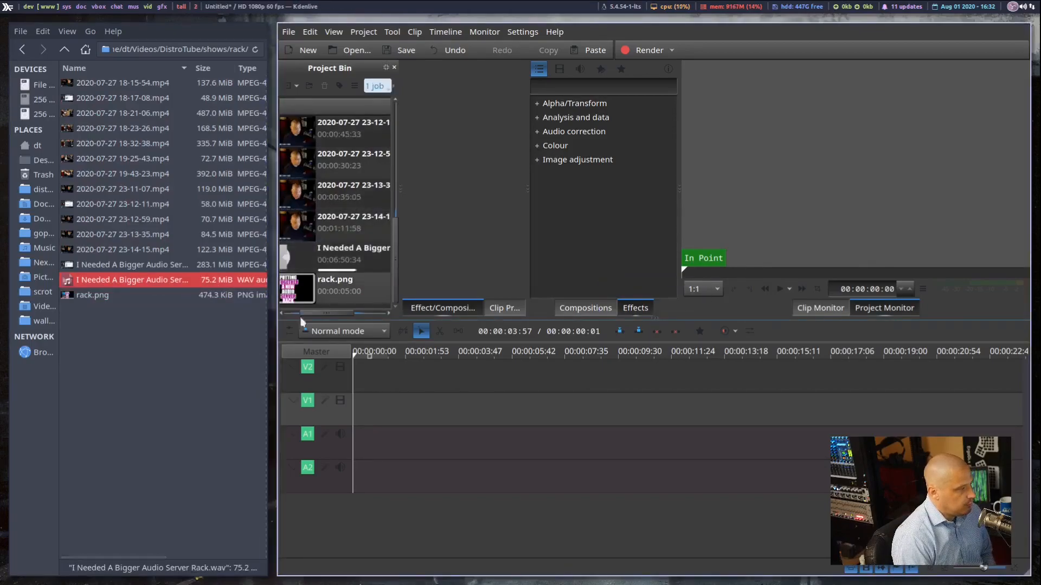
# Close the file manager and widen the Project Bin to show the clip thumbnails beside their full names
pyautogui.click(174, 372)
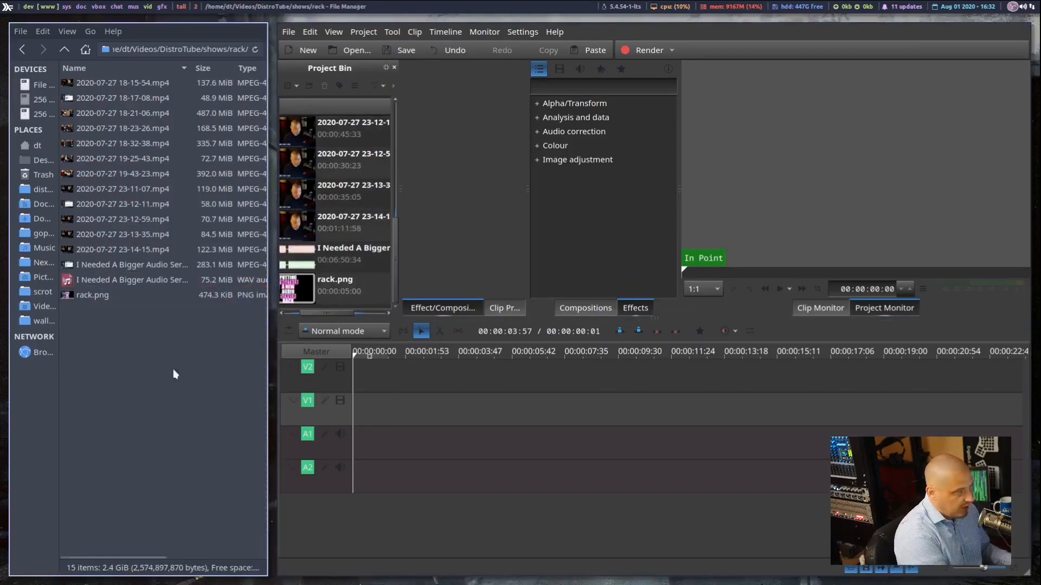
pyautogui.press('super+shift+c')
pyautogui.moveTo(174, 186); pyautogui.dragTo(197, 116)
pyautogui.moveTo(67, 313); pyautogui.dragTo(47, 314)
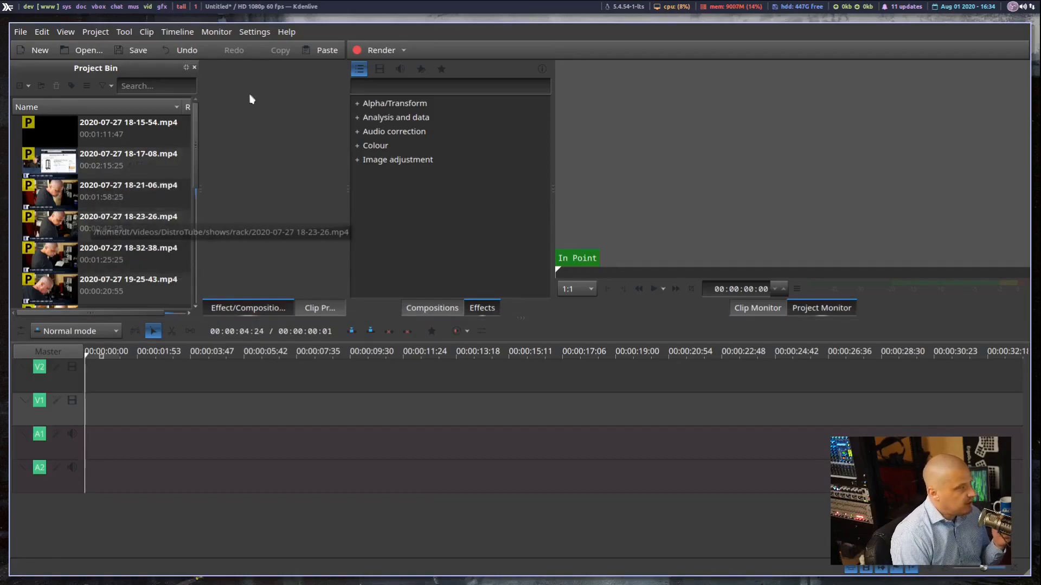
# Review the Project Defaults, Proxy Clips and Environment settings in the Kdenlive configuration, leaving without changes
pyautogui.click(253, 34)
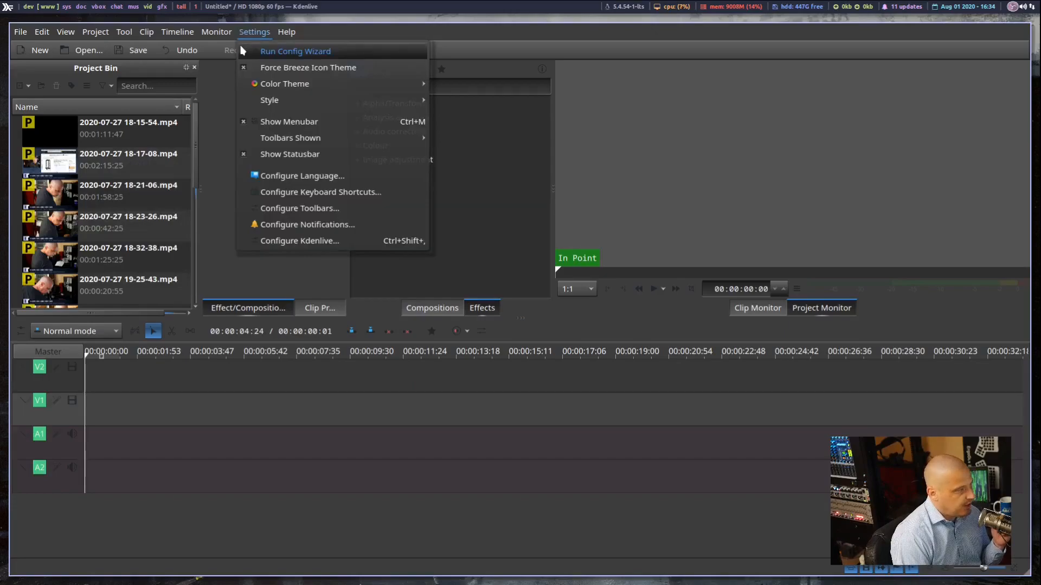
pyautogui.click(272, 245)
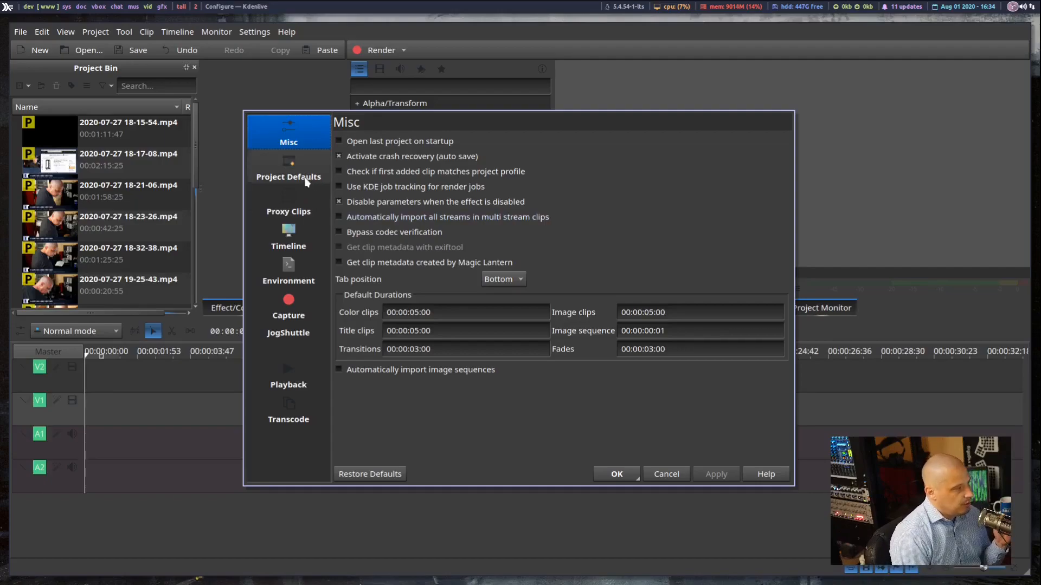
pyautogui.click(306, 179)
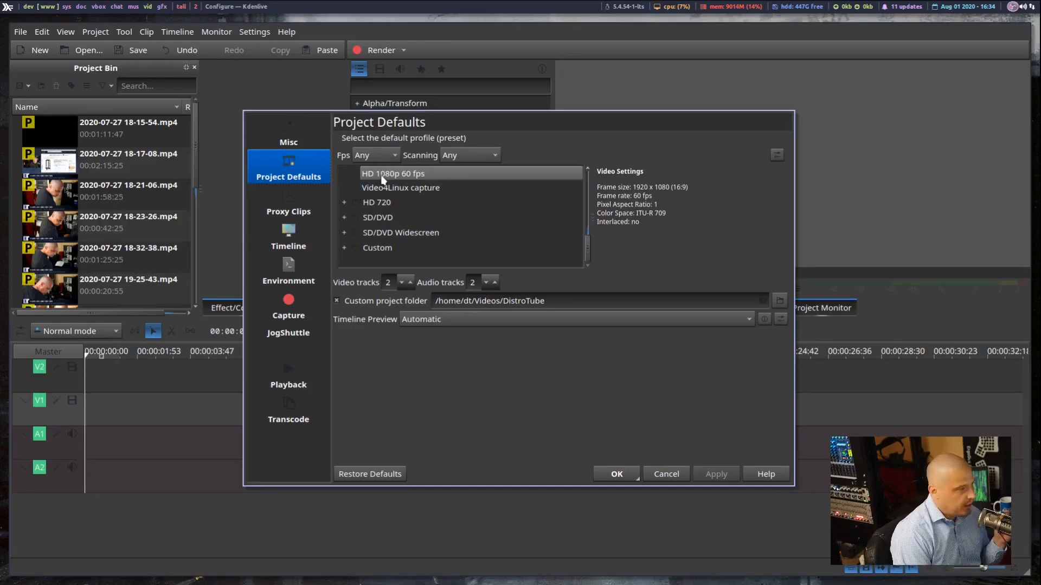
pyautogui.click(296, 213)
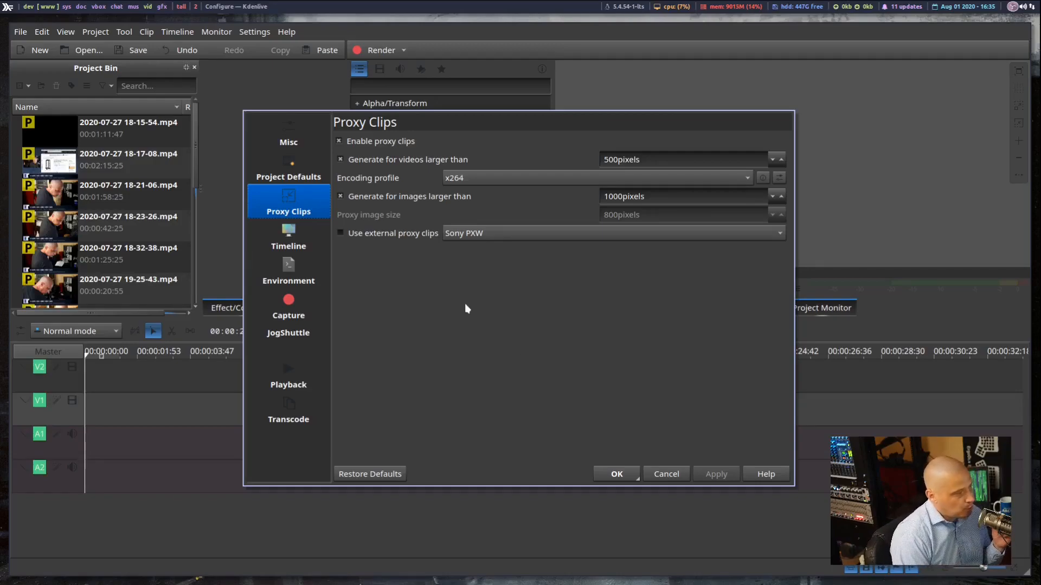
pyautogui.click(297, 281)
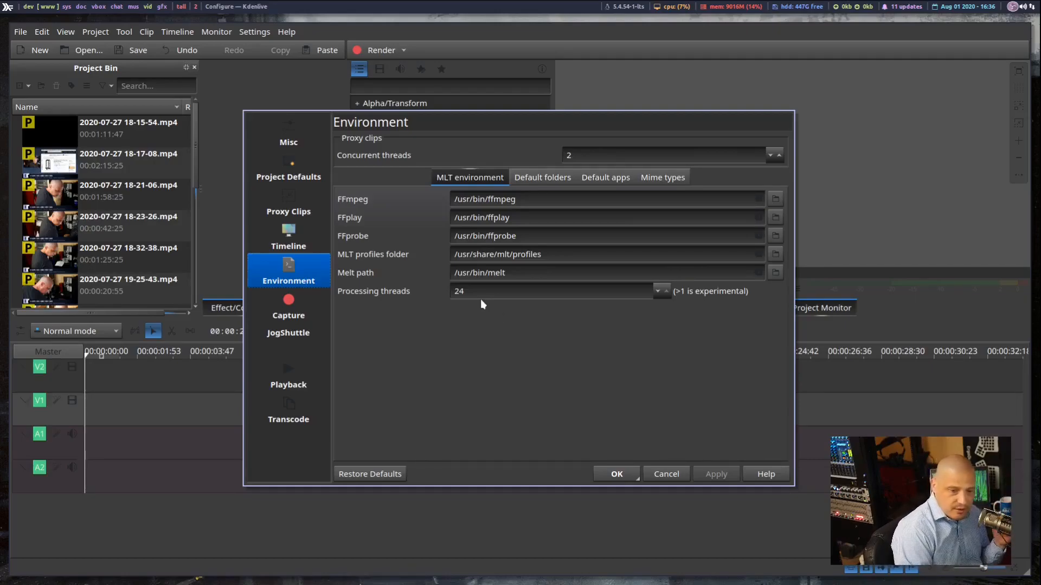
pyautogui.click(664, 475)
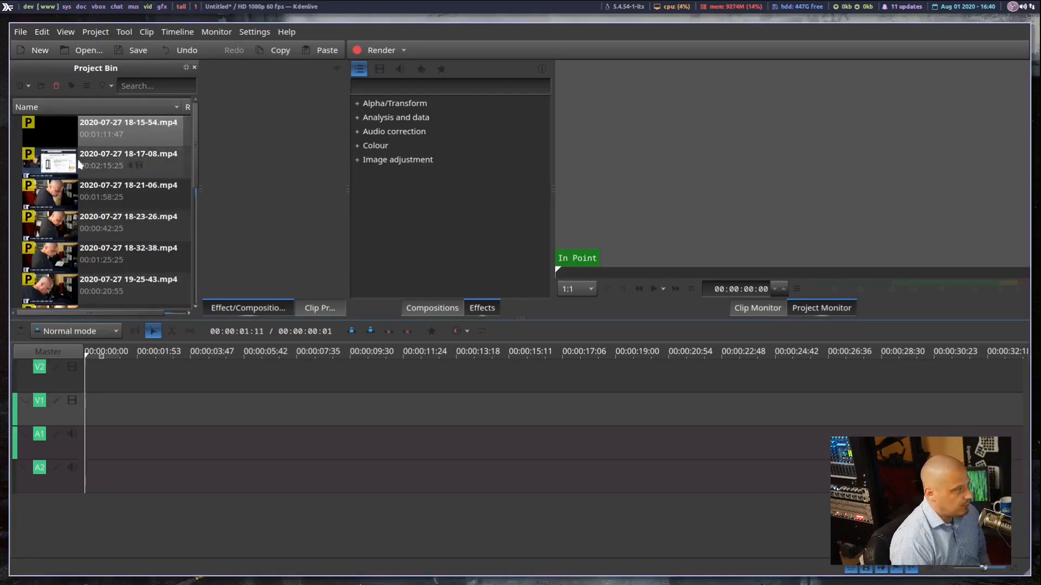
pyautogui.moveTo(93, 132); pyautogui.dragTo(86, 435)
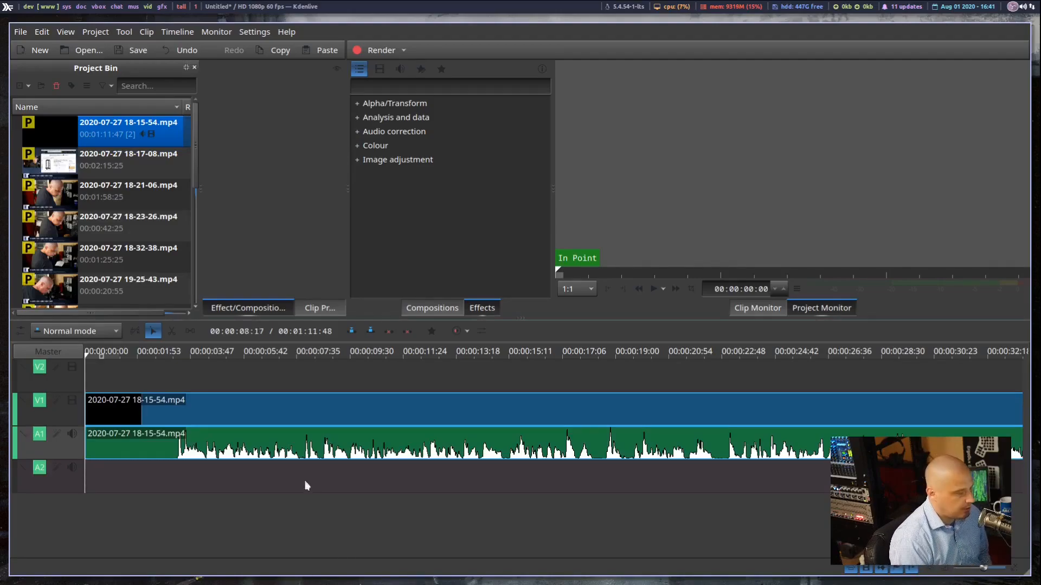
pyautogui.moveTo(165, 410); pyautogui.dragTo(187, 413)
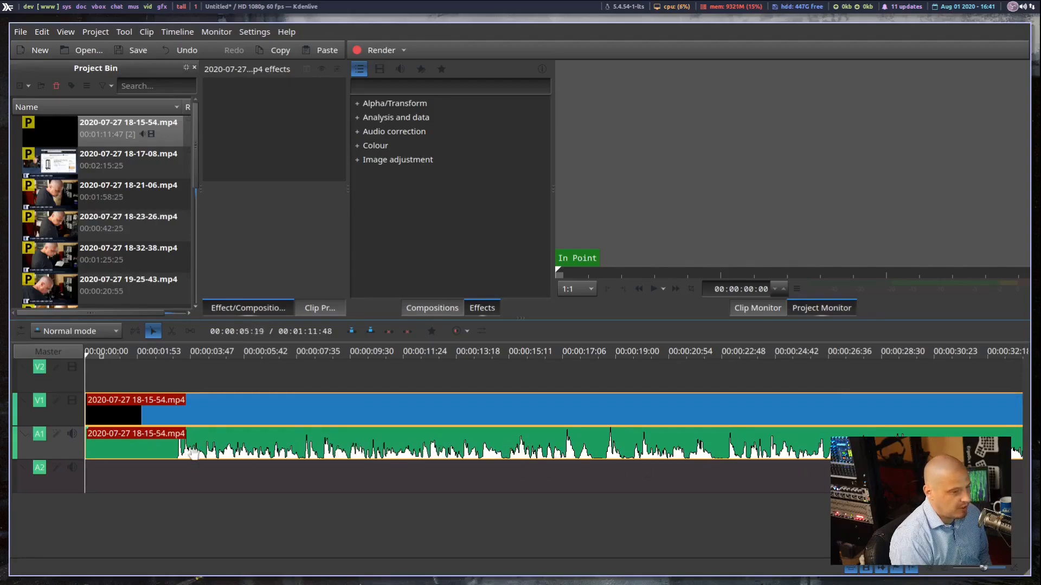
pyautogui.moveTo(124, 407); pyautogui.dragTo(252, 442)
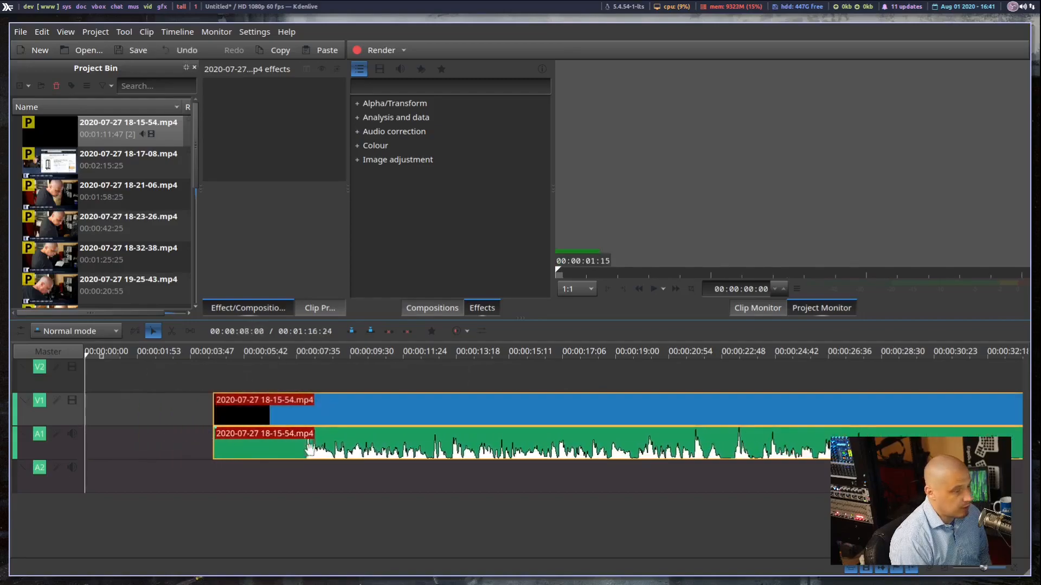
pyautogui.moveTo(415, 421); pyautogui.dragTo(390, 429)
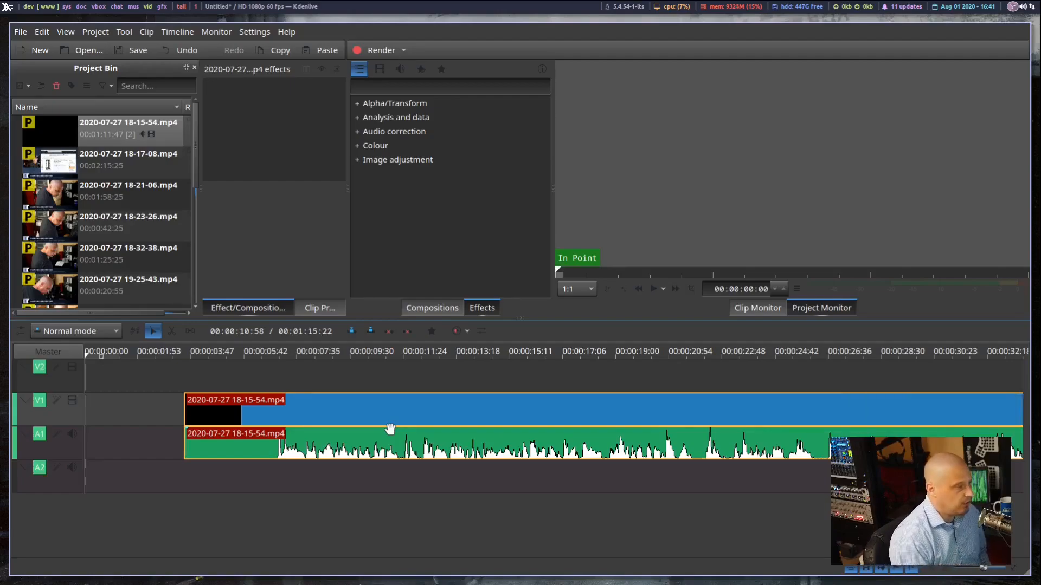
pyautogui.click(379, 421)
pyautogui.moveTo(378, 420); pyautogui.dragTo(279, 420)
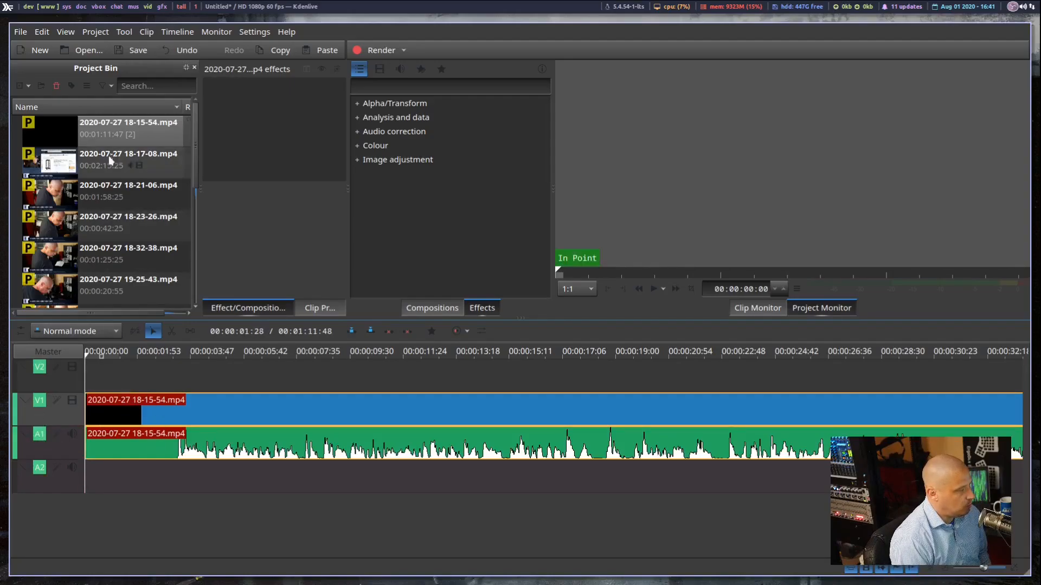
pyautogui.moveTo(95, 163); pyautogui.dragTo(155, 368)
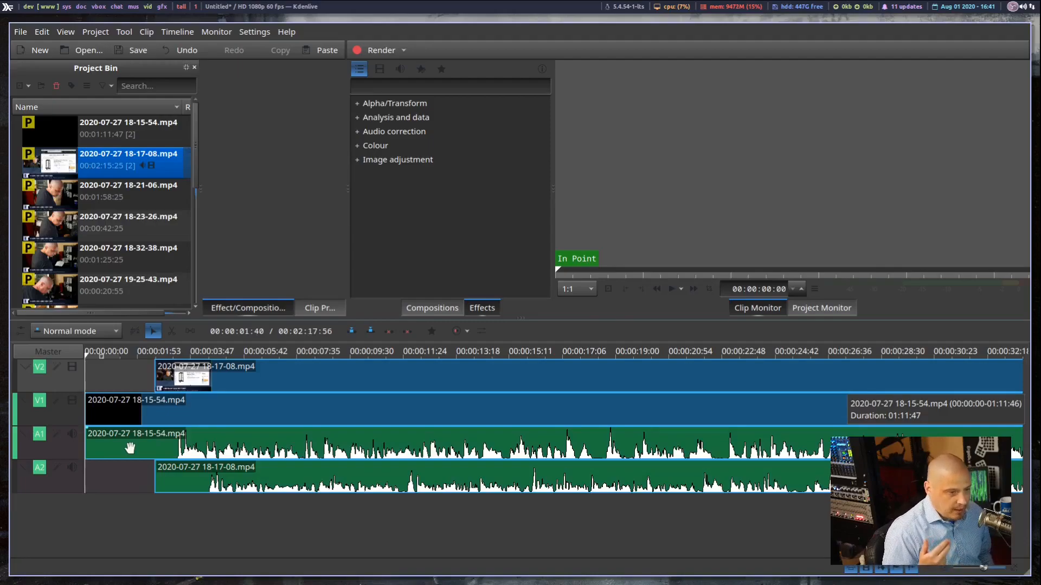
# Insert an AV track above V2 in the timeline
pyautogui.click(41, 374)
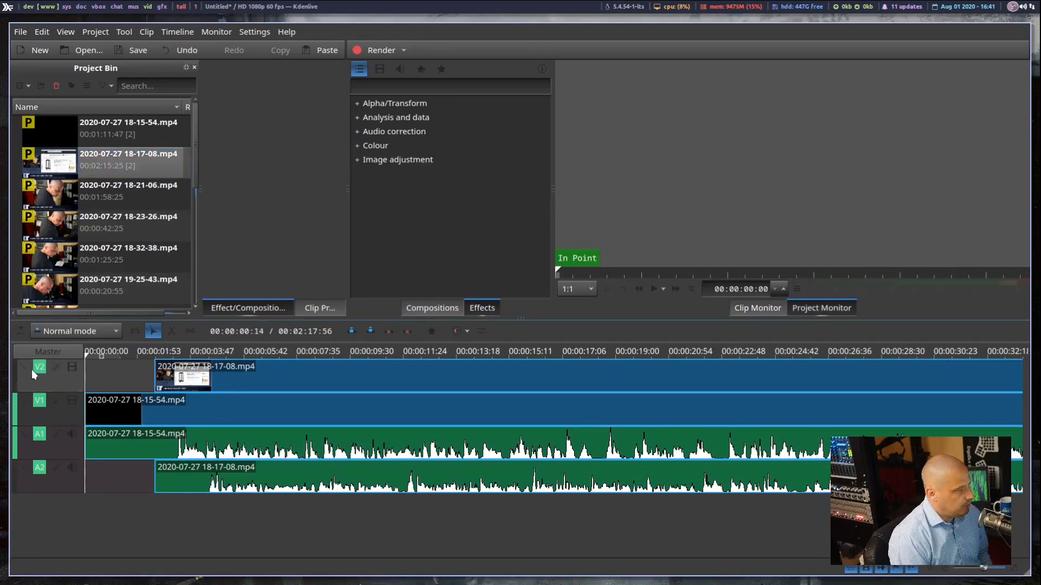
pyautogui.rightClick(26, 366)
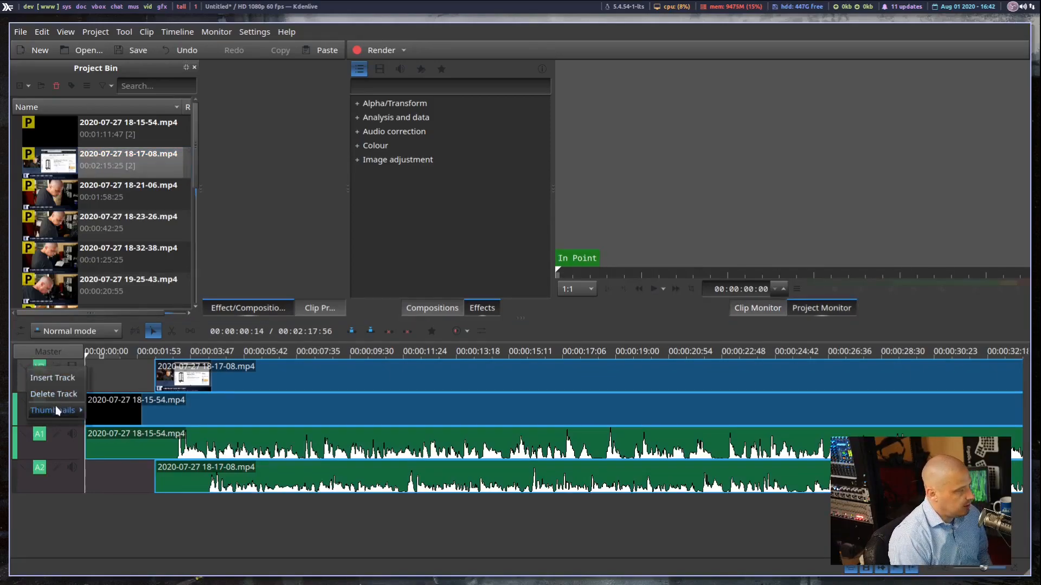
pyautogui.moveTo(57, 401)
pyautogui.click(58, 380)
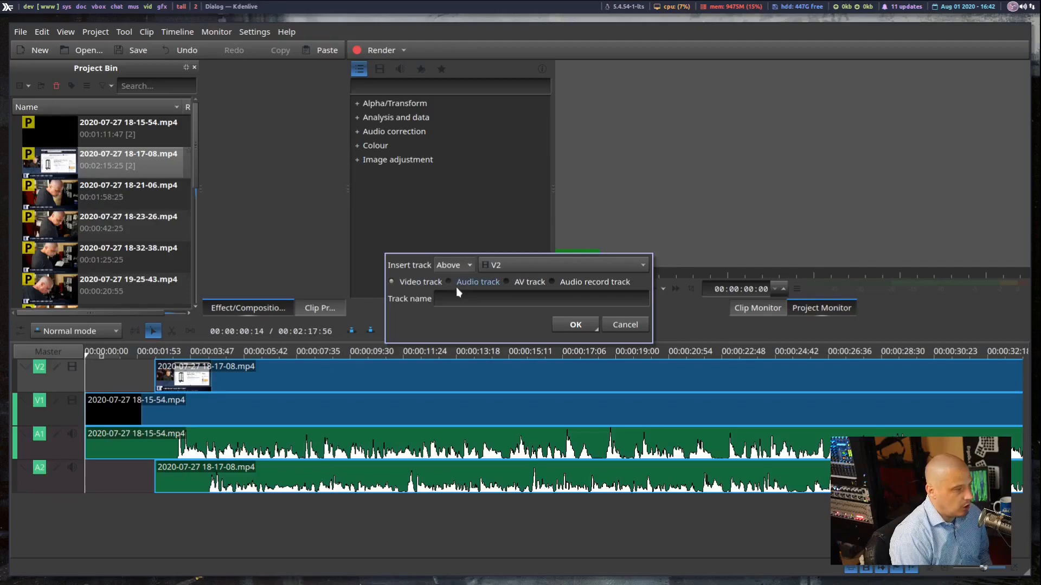
pyautogui.click(520, 281)
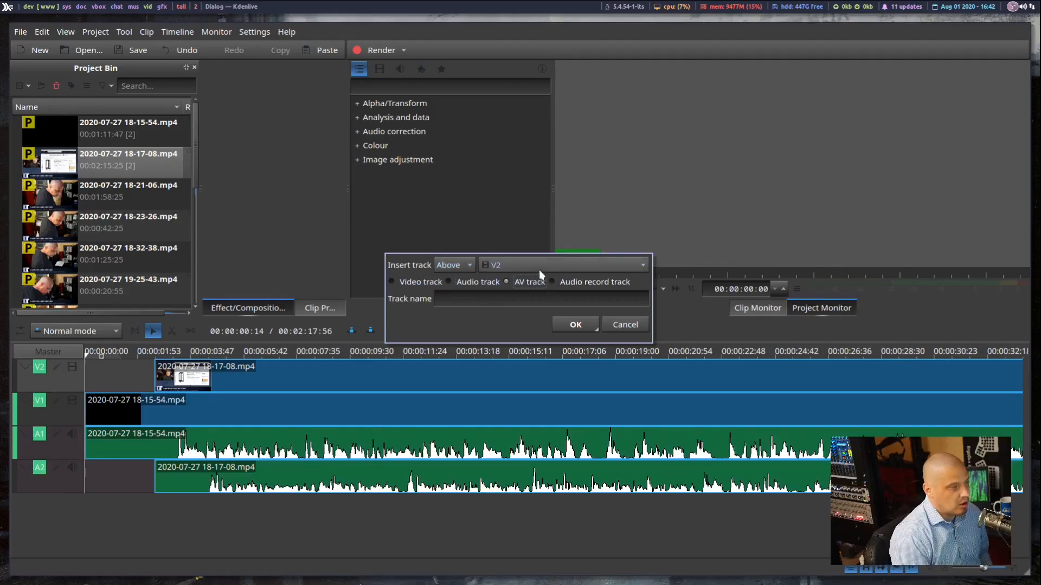
pyautogui.click(575, 325)
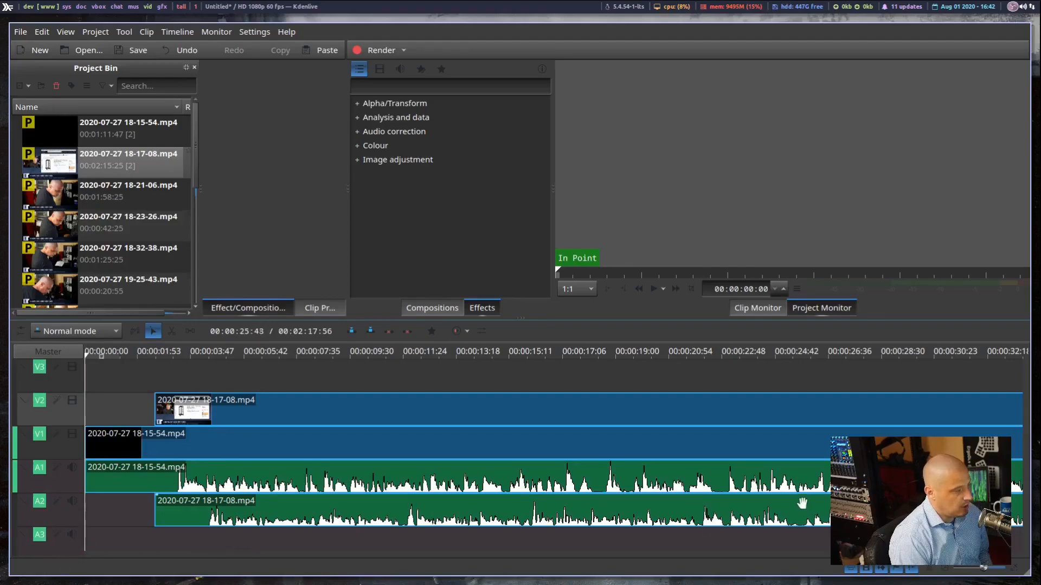
pyautogui.click(228, 411)
pyautogui.press('Delete')
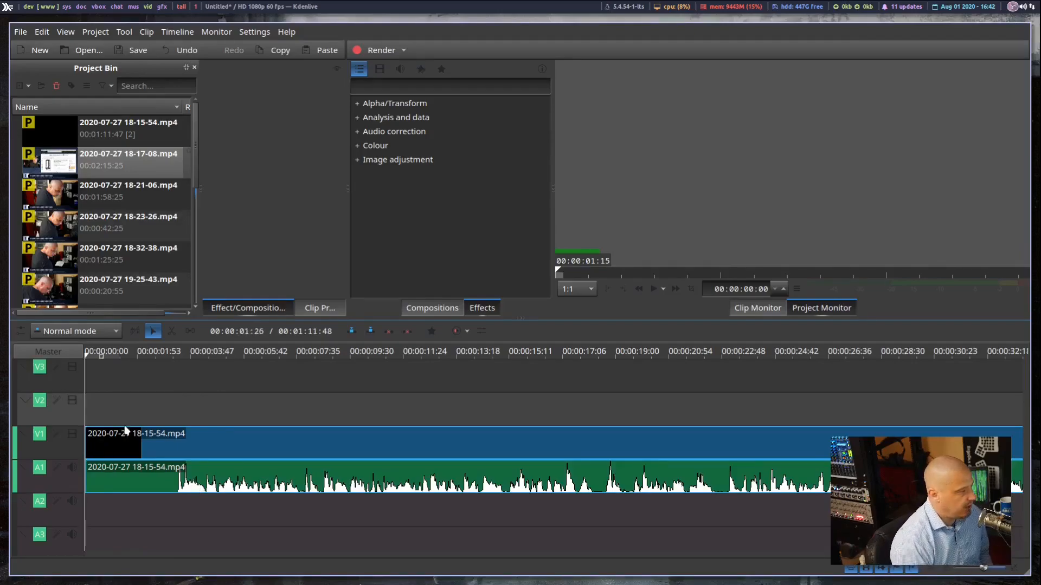
# Scrub through the opening of the 18-15-54 clip and play part of it in the Project Monitor
pyautogui.click(95, 354)
pyautogui.moveTo(98, 358); pyautogui.dragTo(208, 370)
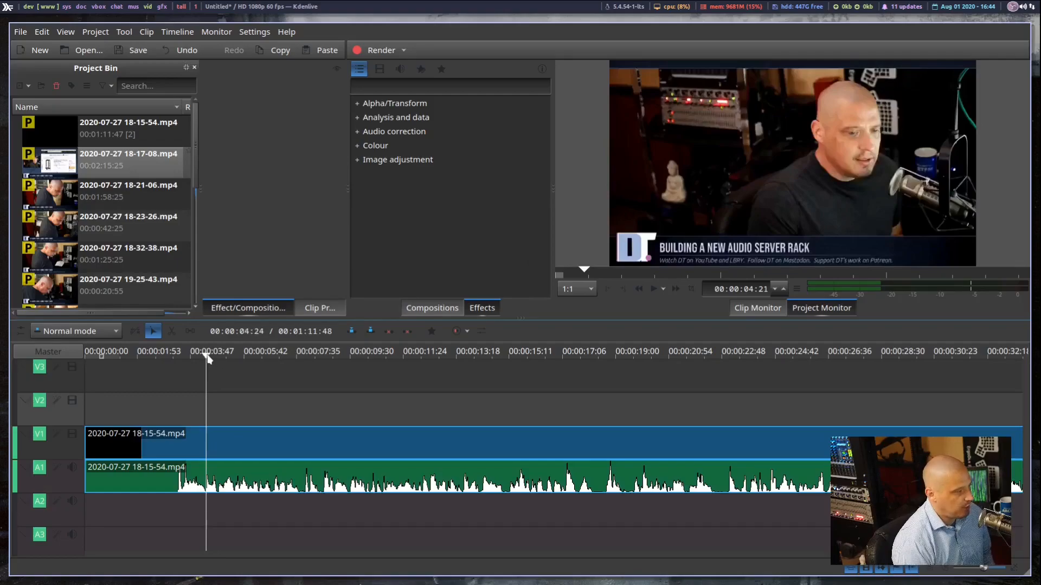
pyautogui.press('space')
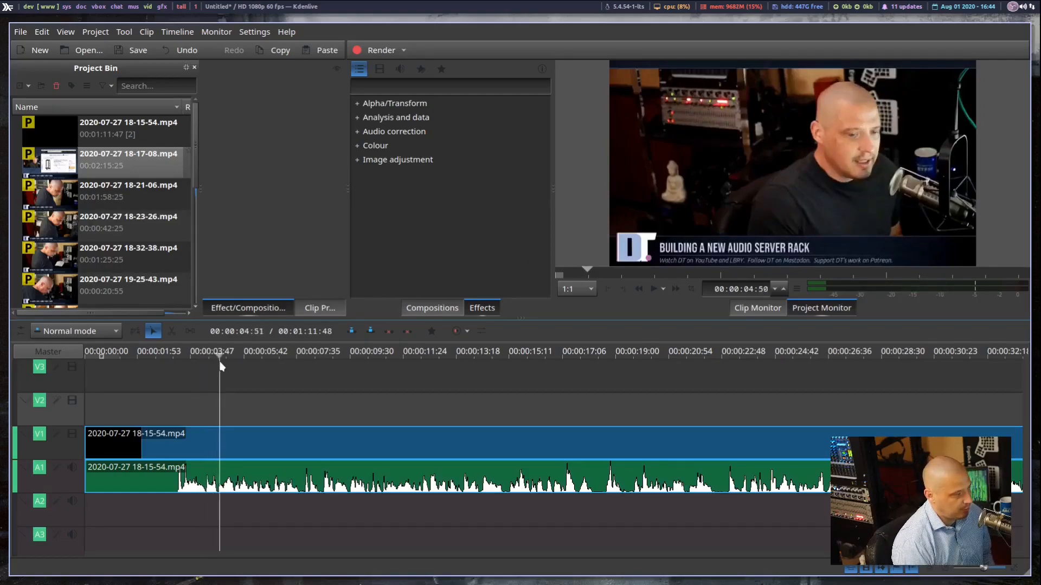
pyautogui.moveTo(238, 371); pyautogui.dragTo(261, 394)
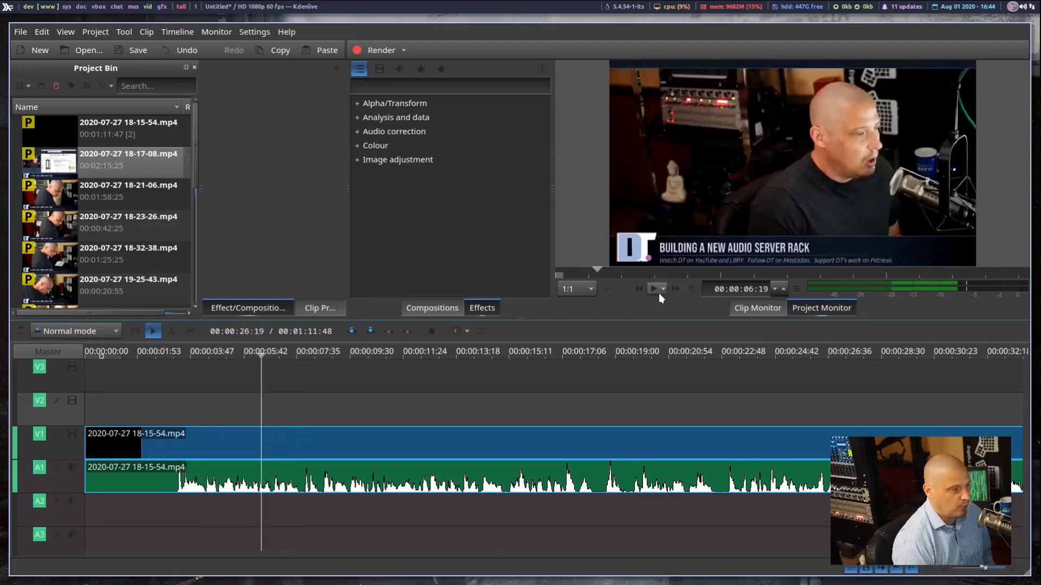
pyautogui.click(652, 289)
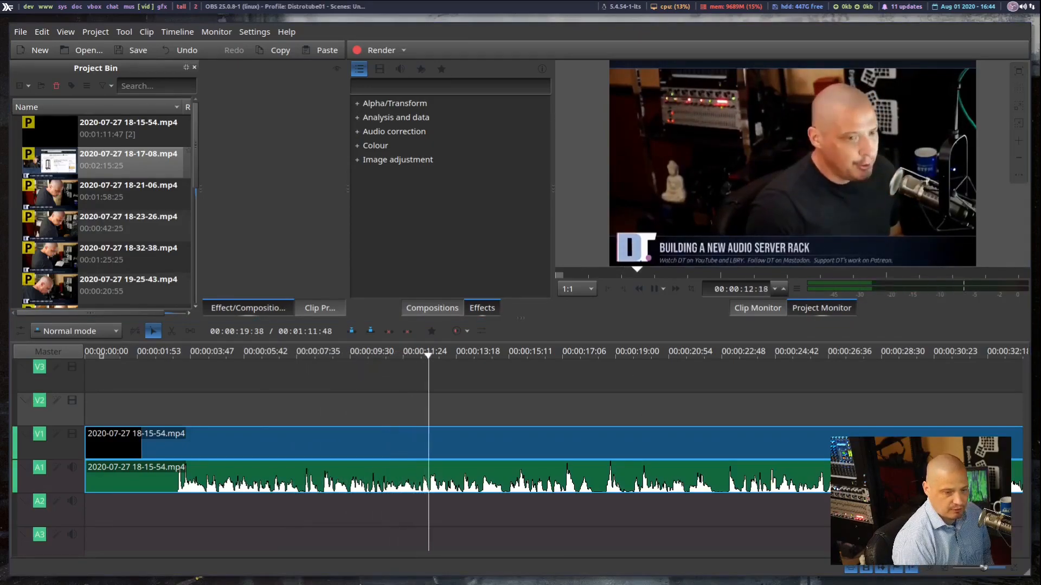
pyautogui.click(516, 382)
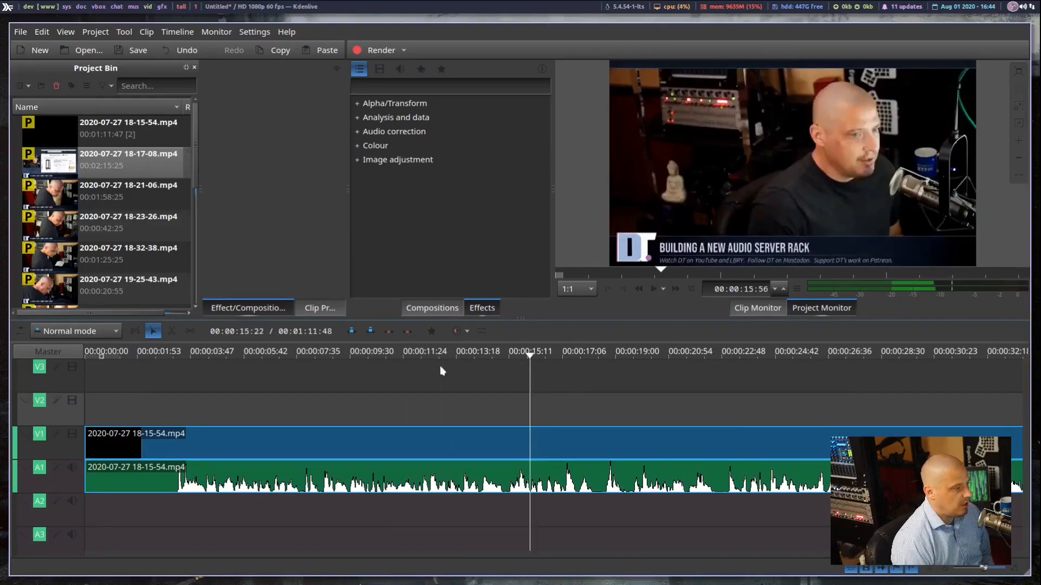
pyautogui.moveTo(224, 357); pyautogui.dragTo(196, 358)
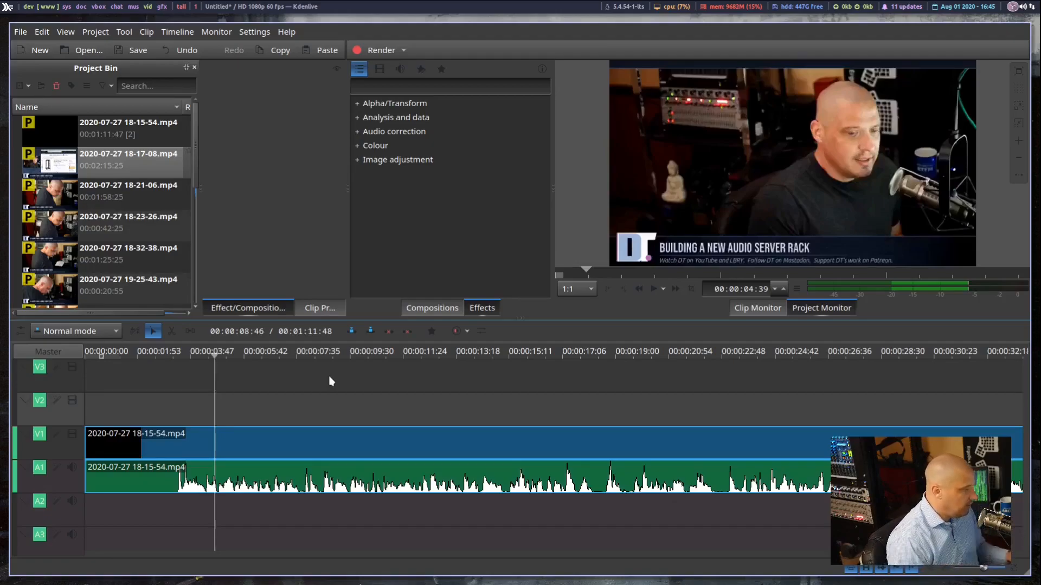
pyautogui.moveTo(131, 161); pyautogui.dragTo(400, 467)
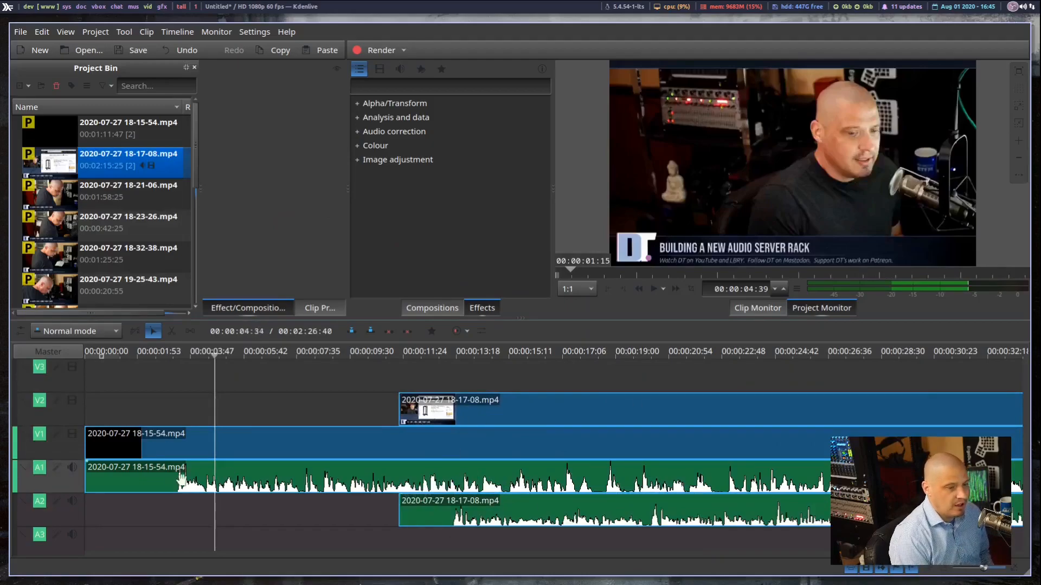
pyautogui.click(139, 409)
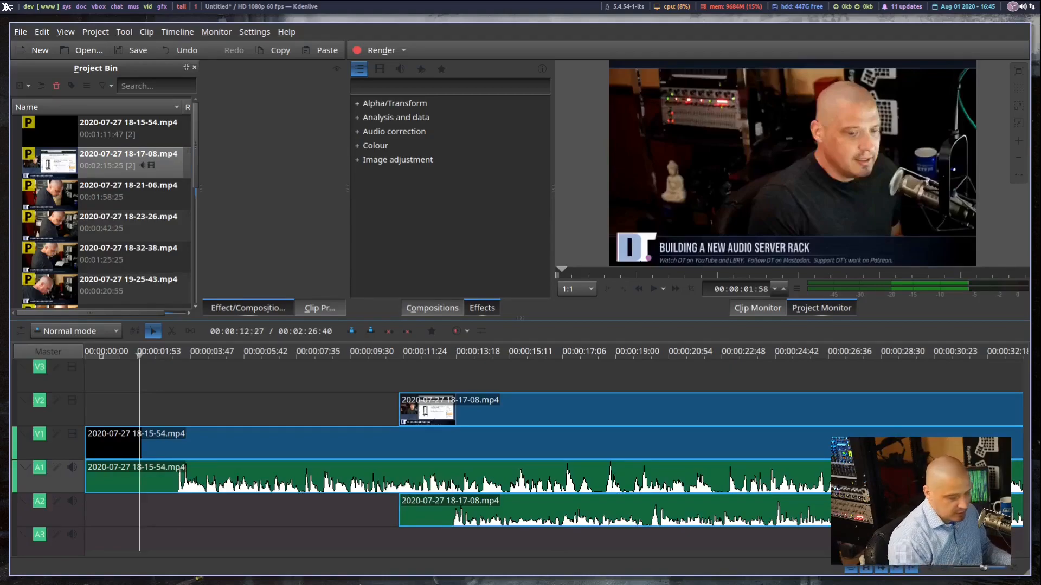
# Jump the playhead back and forth between clip edges on the timeline, finishing at the end of the project
pyautogui.hotkey('alt', 'Right')
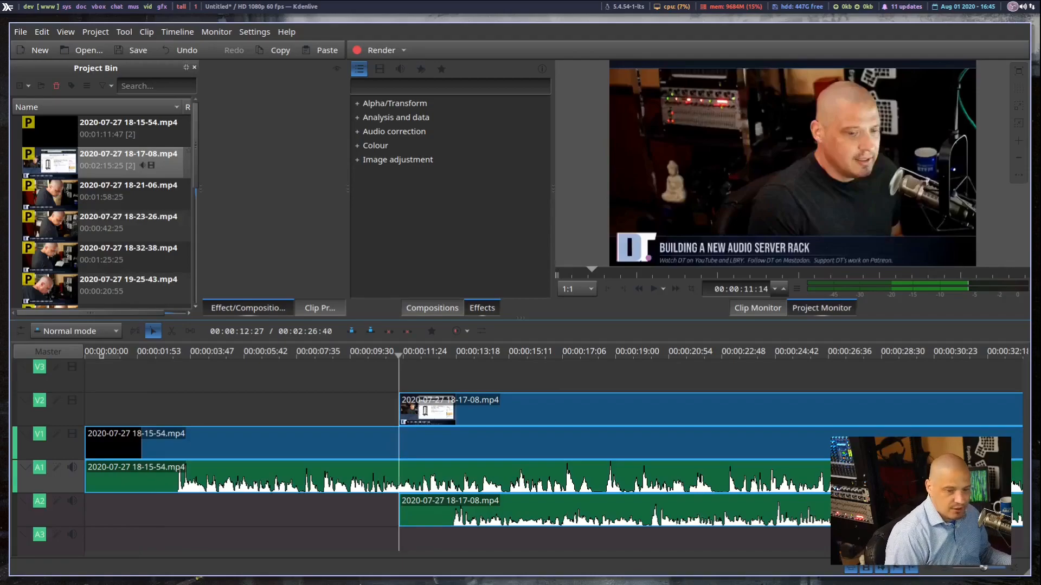
pyautogui.hotkey('alt', 'Left')
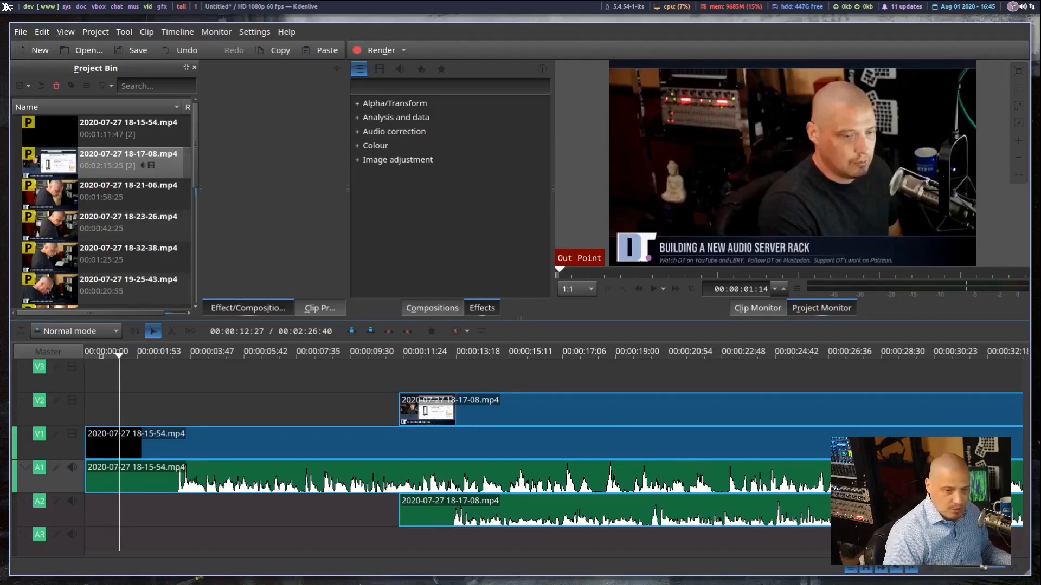
pyautogui.hotkey('alt', 'Right')
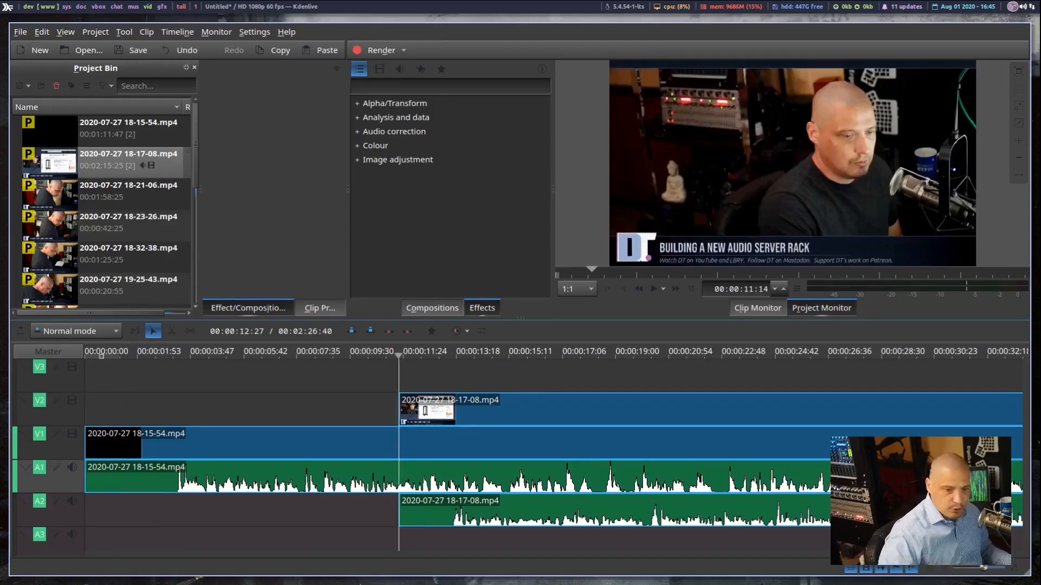
pyautogui.hotkey('alt', 'Right')
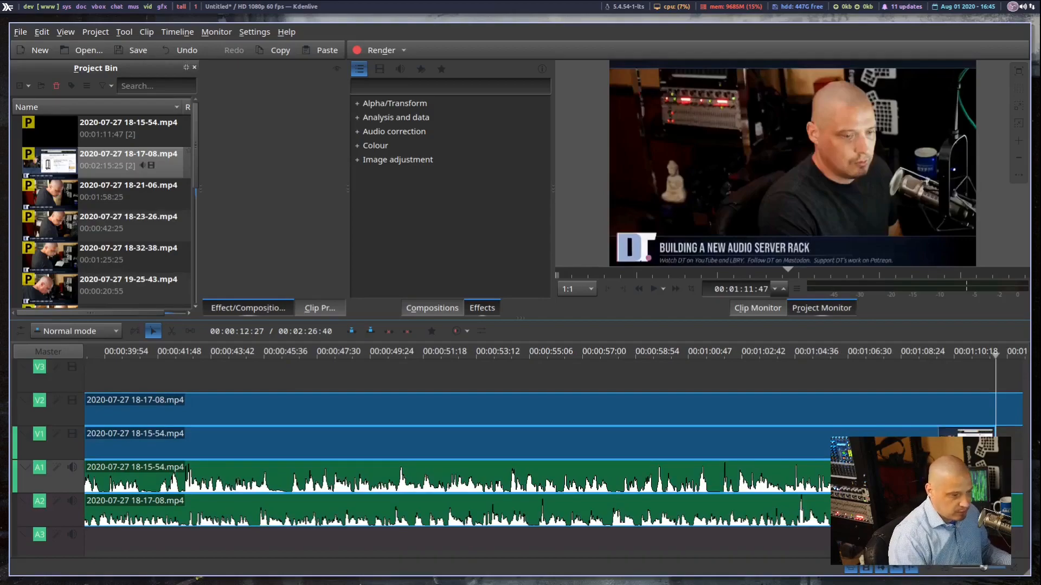
pyautogui.hotkey('alt', 'Right')
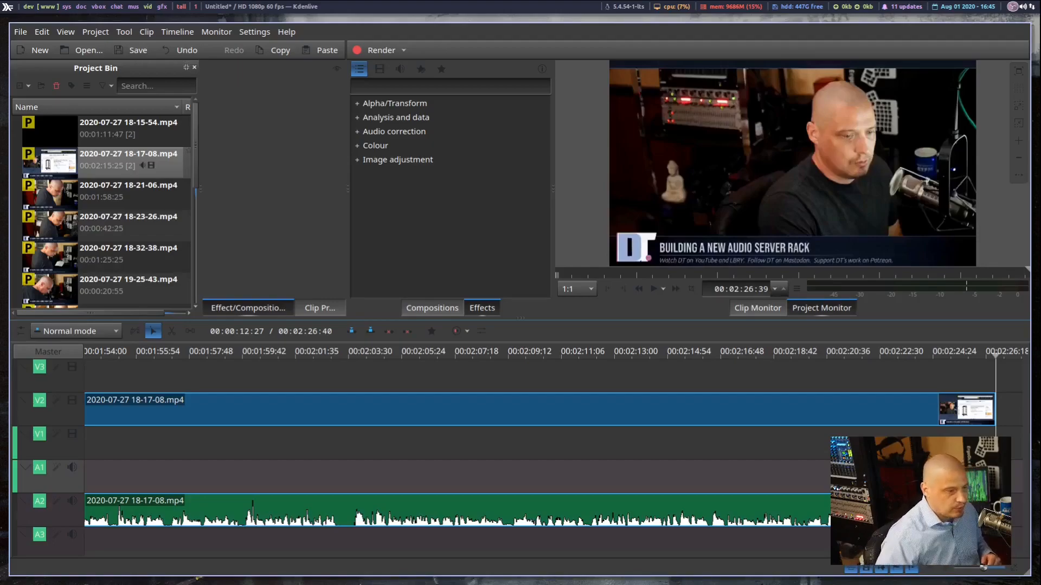
# Scrub the playhead from the project's end back to its start, and jump to where the V2 clip begins
pyautogui.click(994, 358)
pyautogui.moveTo(992, 358); pyautogui.dragTo(929, 400)
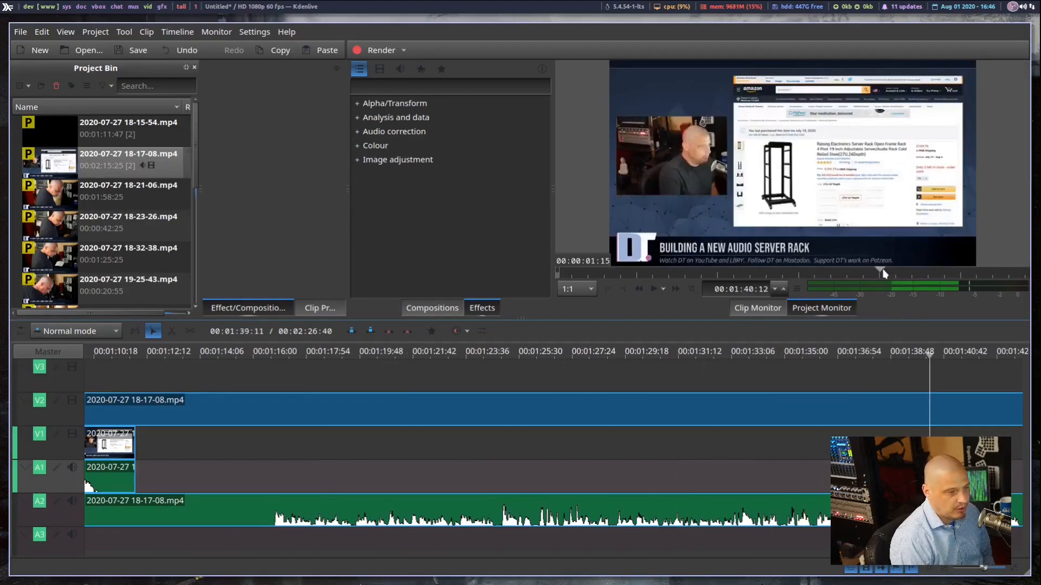
pyautogui.moveTo(883, 274); pyautogui.dragTo(558, 273)
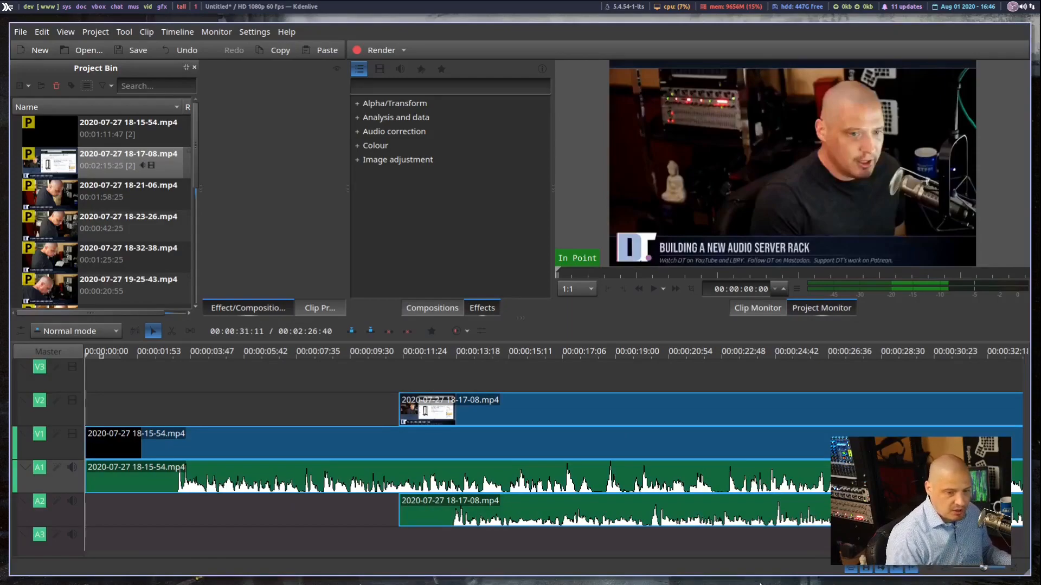
pyautogui.hotkey('alt', 'Right')
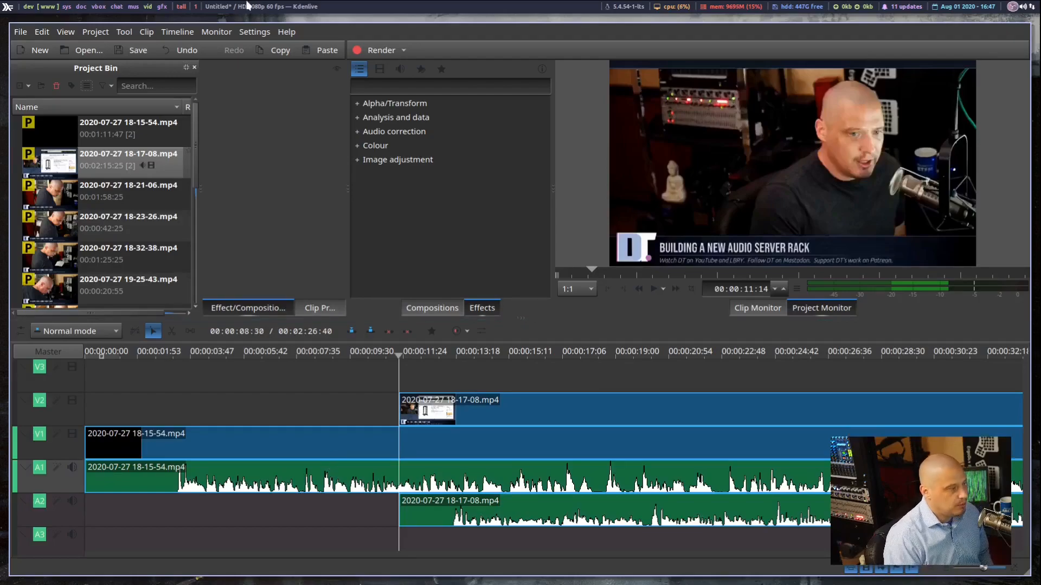
pyautogui.click(172, 330)
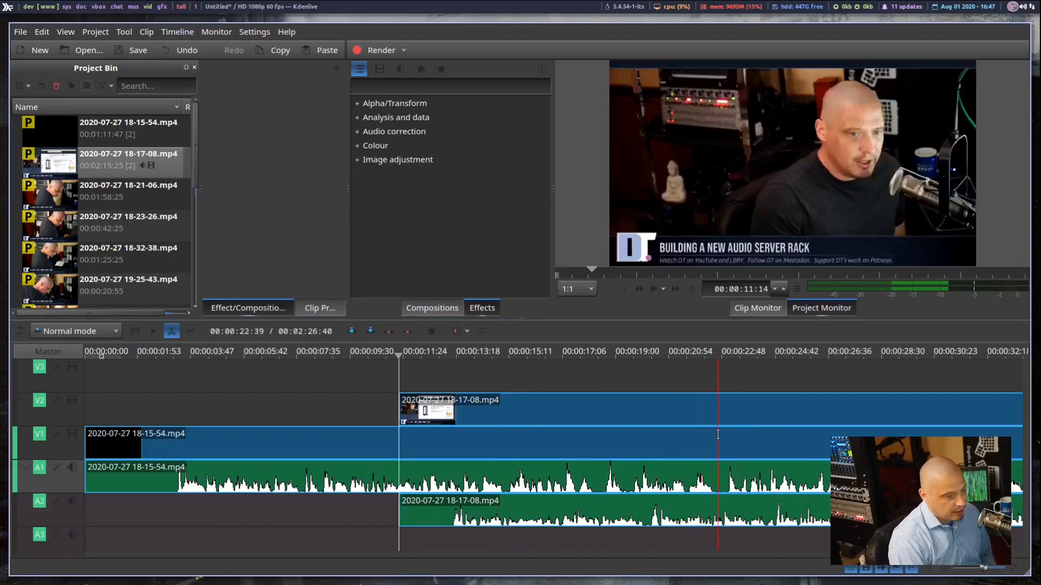
pyautogui.click(716, 466)
pyautogui.click(153, 331)
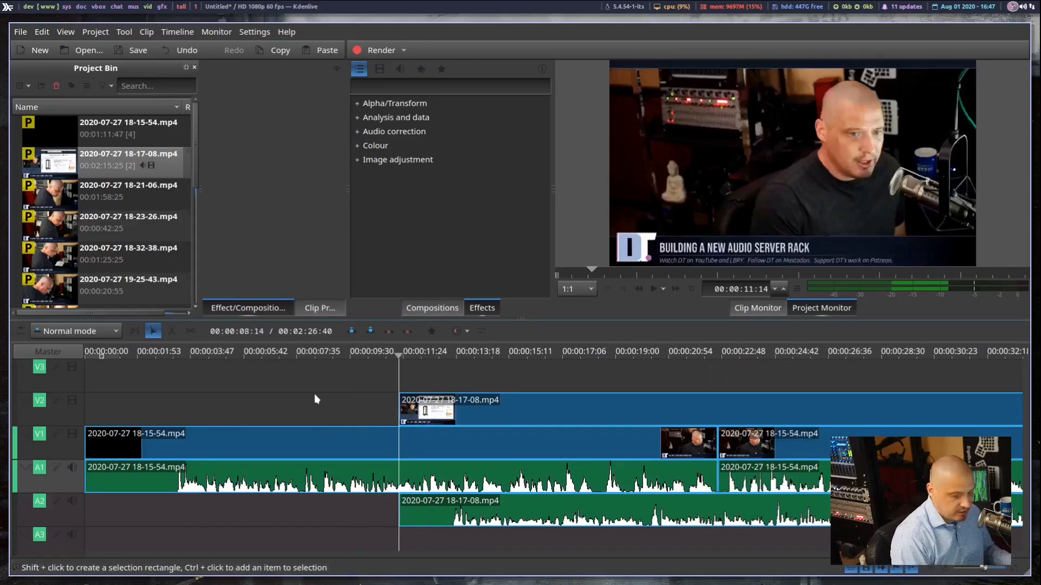
# Jump the playhead forward through the new cut to the V1 clip's end, and back through the edit points
pyautogui.hotkey('alt', 'Right')
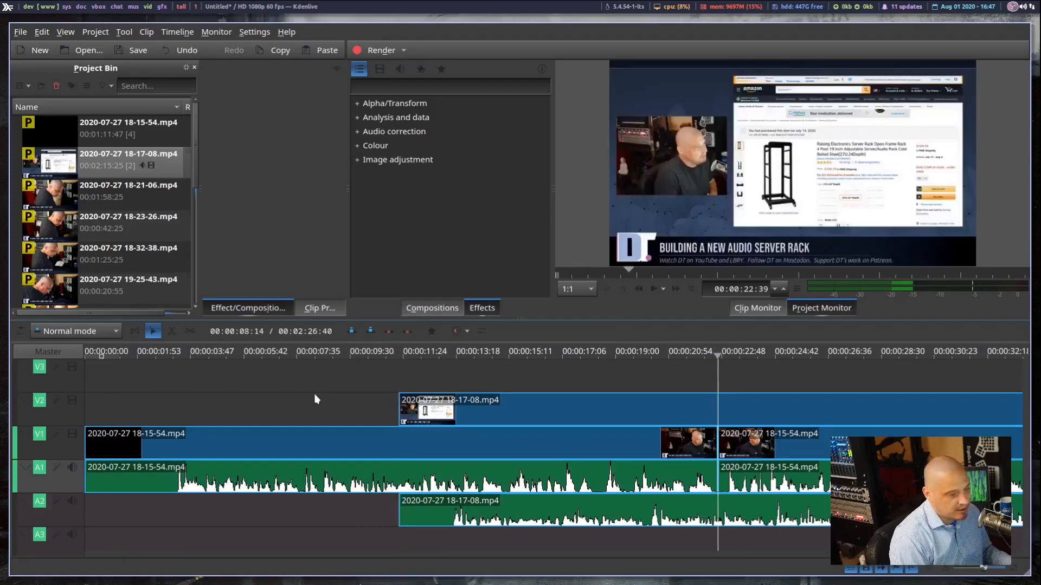
pyautogui.hotkey('alt', 'Right')
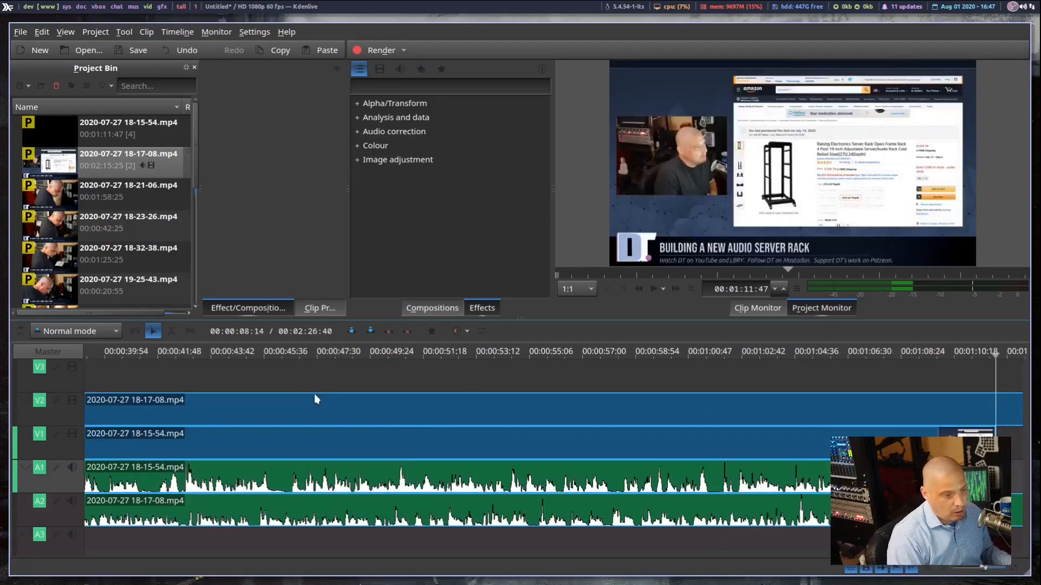
pyautogui.hotkey('alt', 'Left')
pyautogui.hotkey('alt', 'Left')
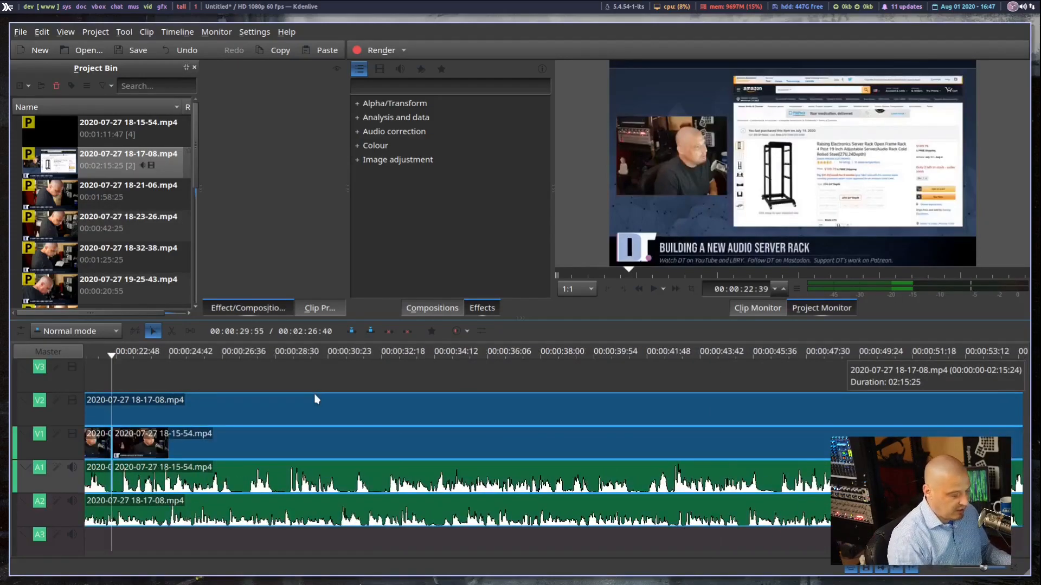
pyautogui.click(260, 407)
pyautogui.press('Delete')
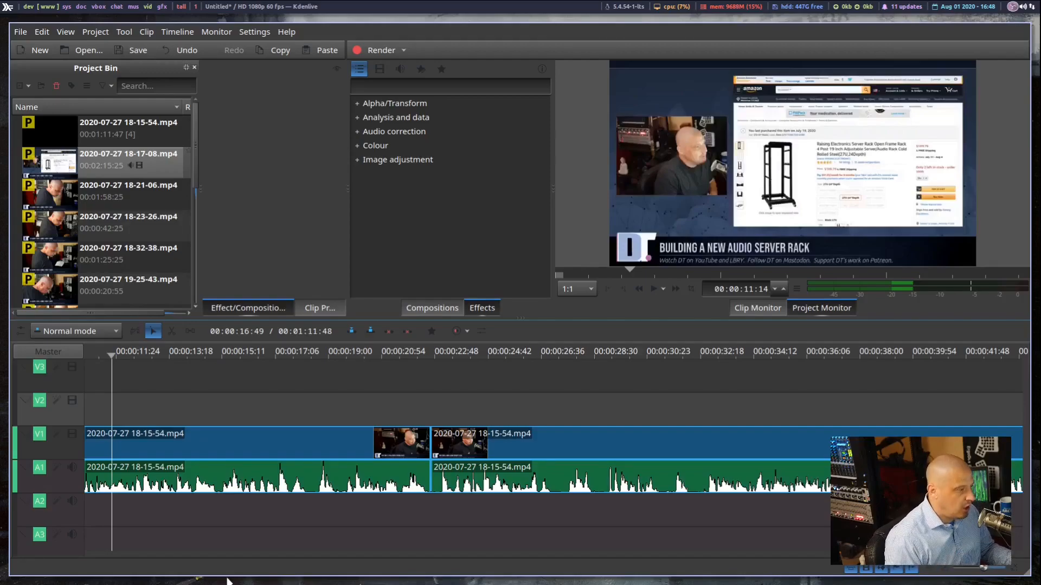
pyautogui.press('Home')
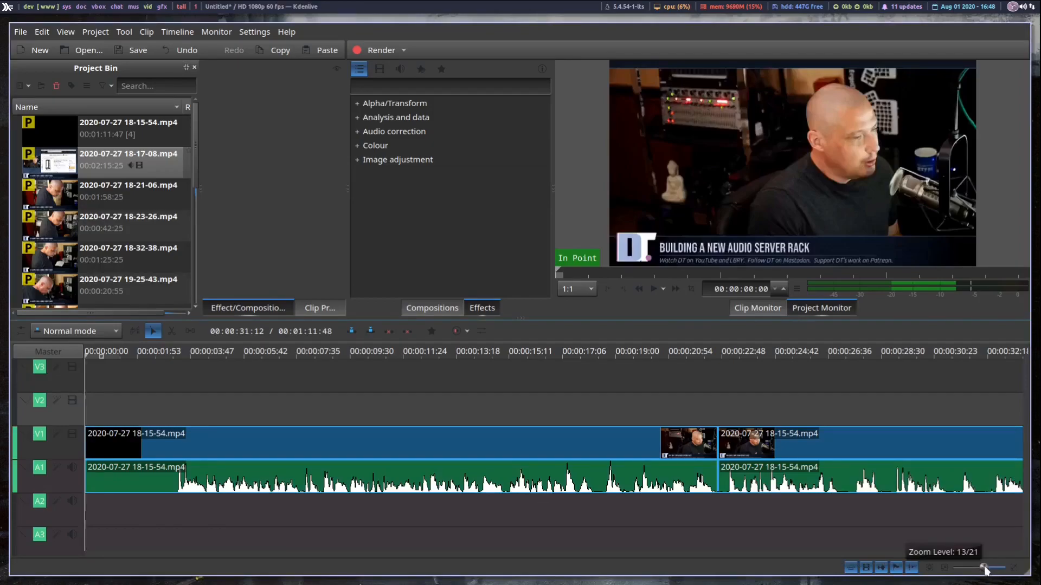
# Scrub the magnified timeline to 00:00:04:51, and compare close-up and zoomed-out views of the clips
pyautogui.moveTo(985, 570); pyautogui.dragTo(1000, 575)
pyautogui.moveTo(887, 355); pyautogui.dragTo(1007, 380)
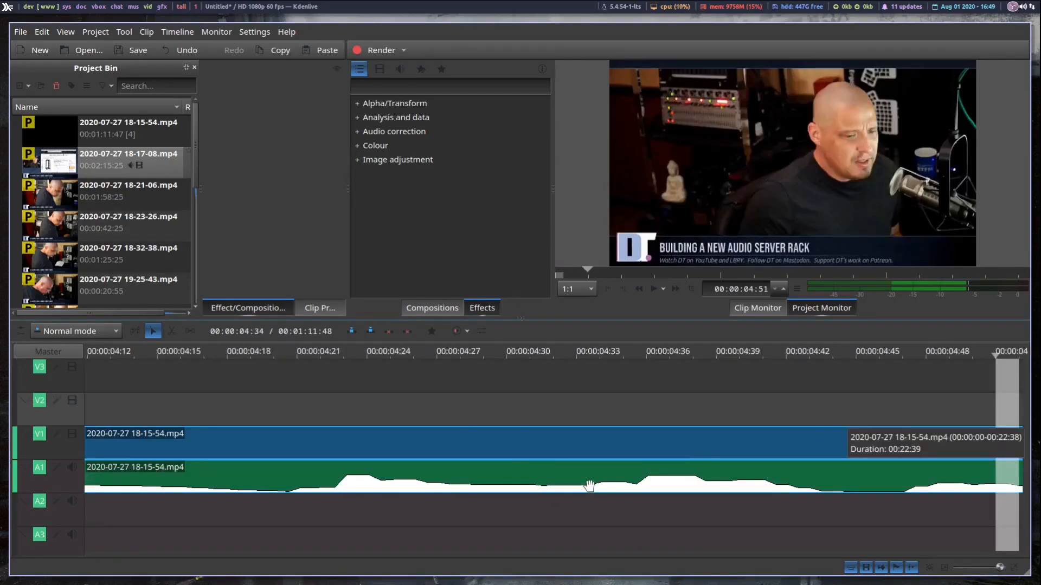
pyautogui.moveTo(999, 567); pyautogui.dragTo(952, 569)
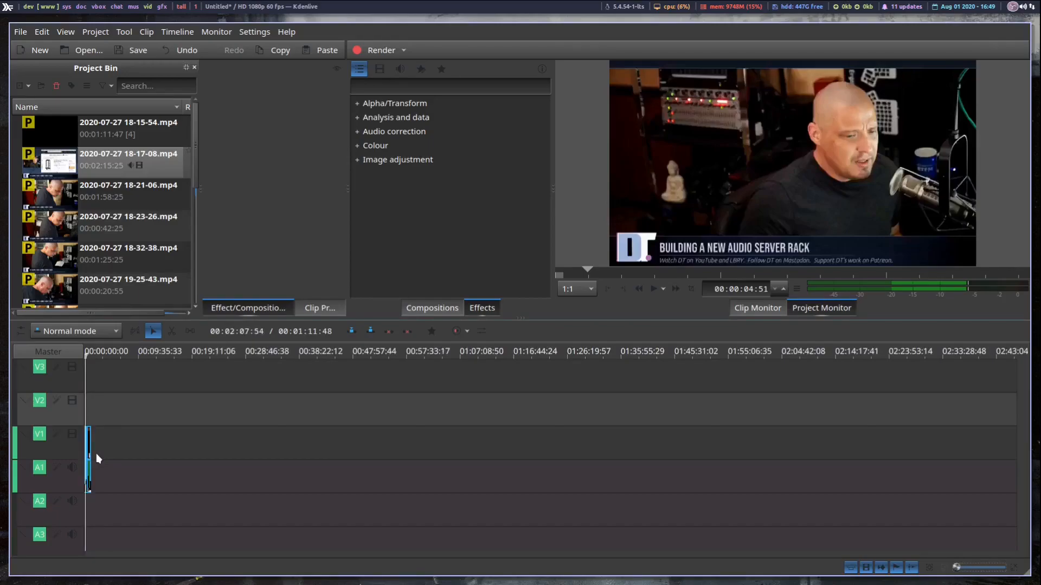
pyautogui.moveTo(957, 569)
pyautogui.mouseDown()
pyautogui.moveTo(981, 572)
pyautogui.moveTo(973, 573)
pyautogui.mouseUp()
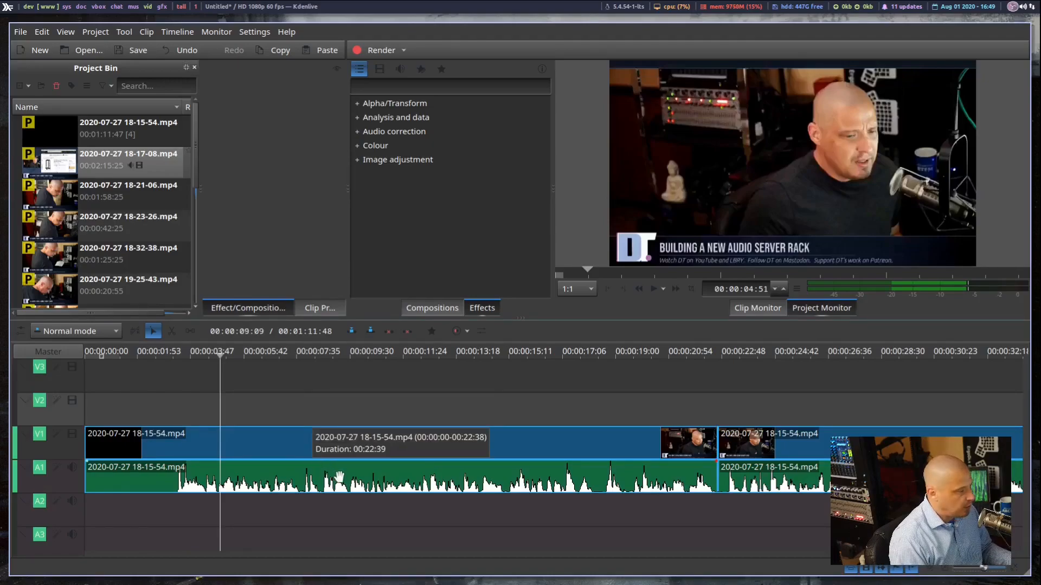
# Cut the first 18-15-54 segment at 00:00:09:04 and again at about 00:00:09:21 with the Razor tool
pyautogui.scroll(10, 339, 477)
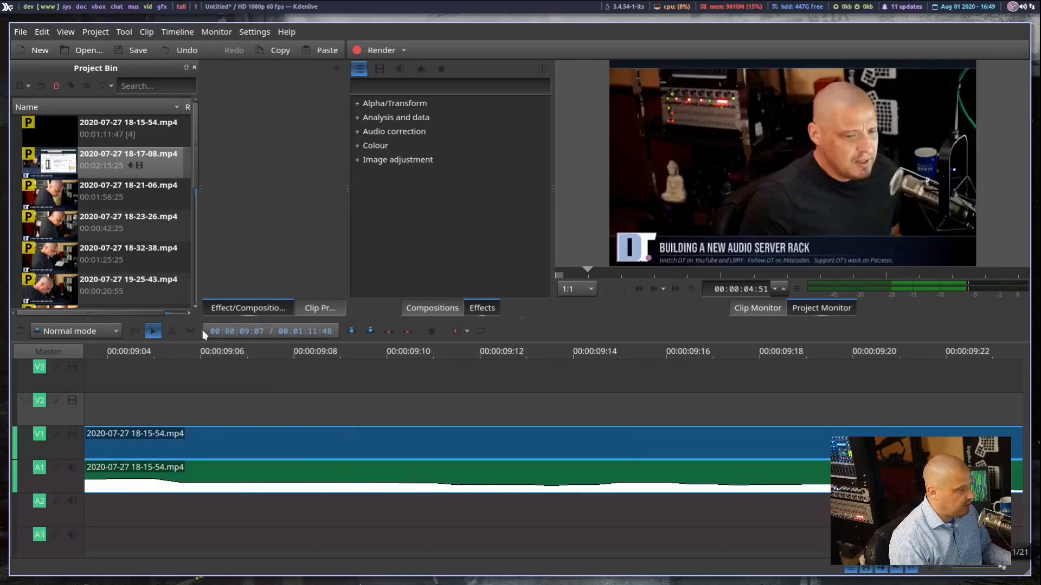
pyautogui.press('x')
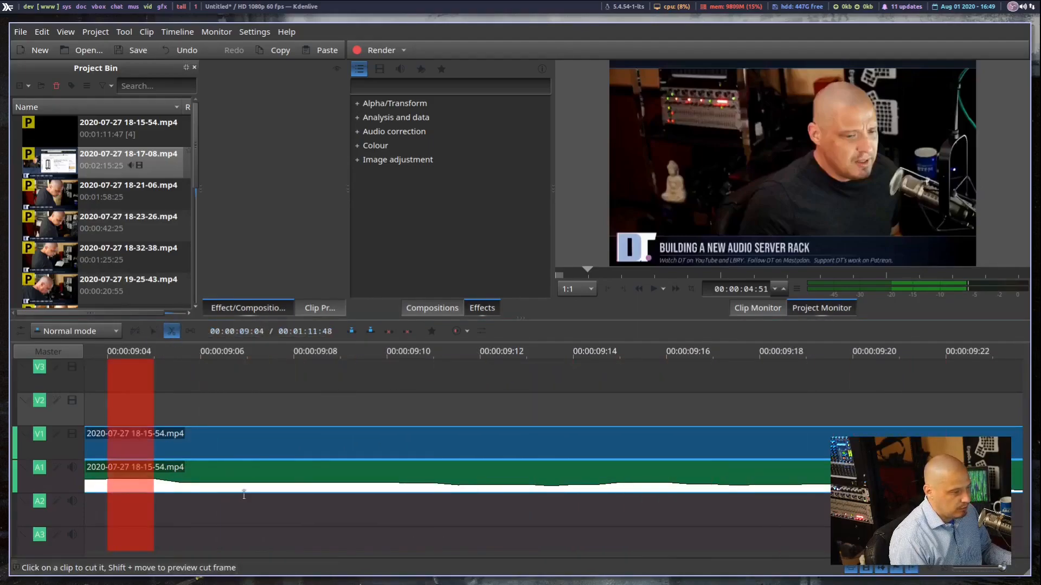
pyautogui.click(143, 455)
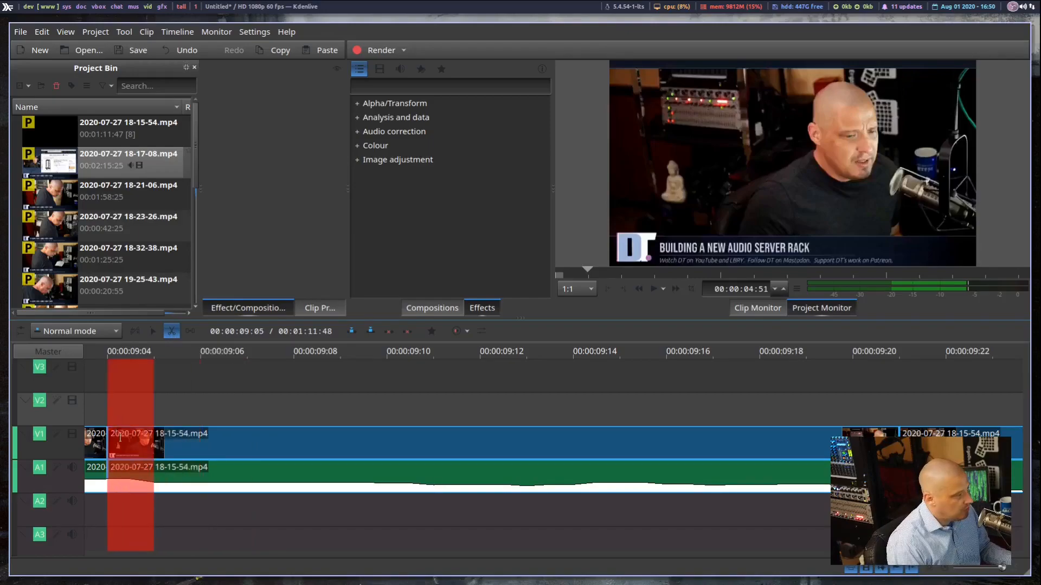
# Delete the short segment between the two cuts from V1 and A1, and remove the empty space it leaves
pyautogui.click(153, 331)
pyautogui.click(388, 457)
pyautogui.press('Delete')
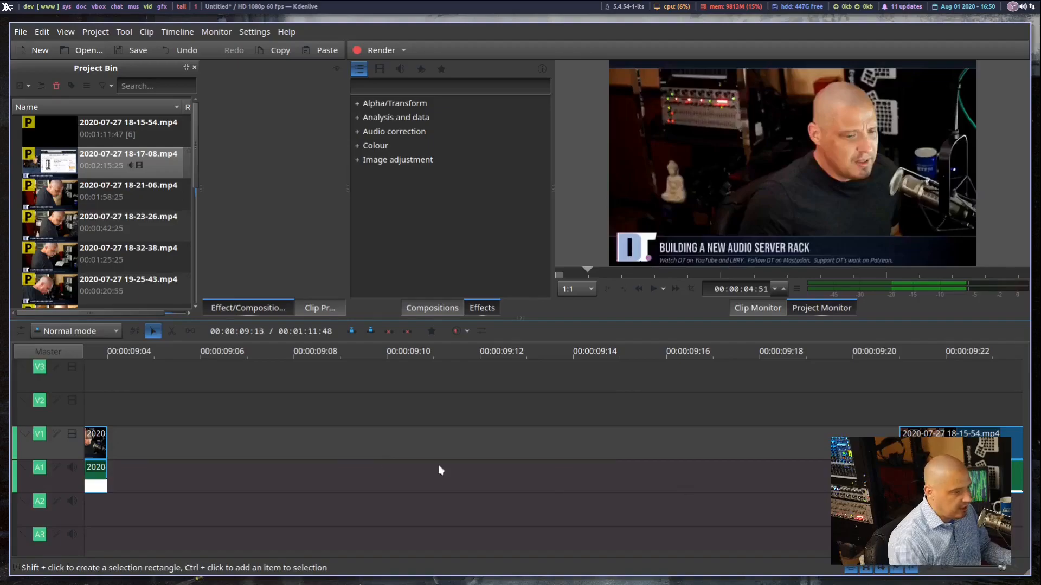
pyautogui.rightClick(316, 447)
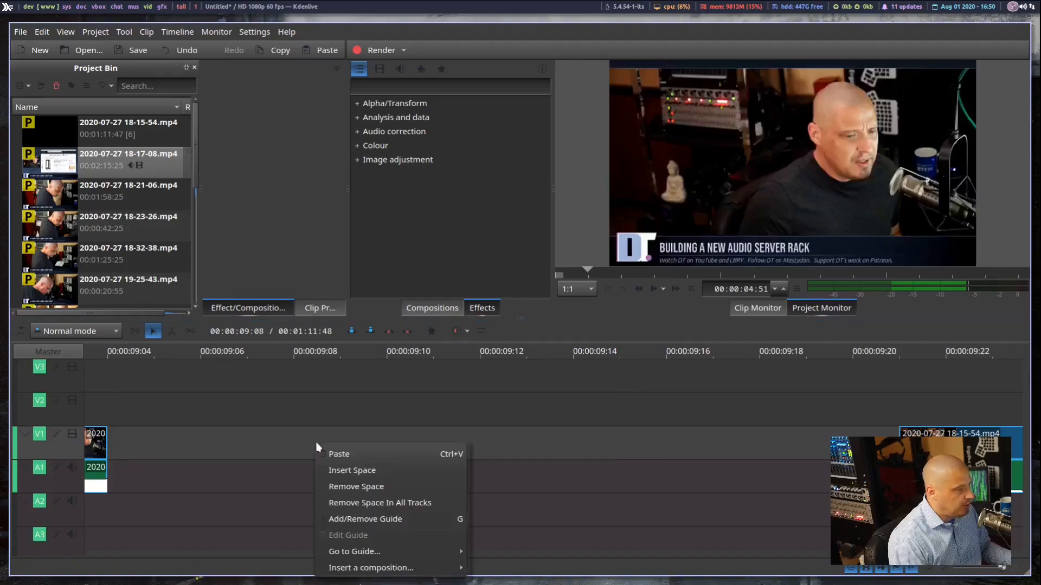
pyautogui.click(382, 487)
# Inspect the joined cut near 00:00:09:04 and scrub across the first segment, stopping the playhead at 00:00:08:45
pyautogui.click(99, 392)
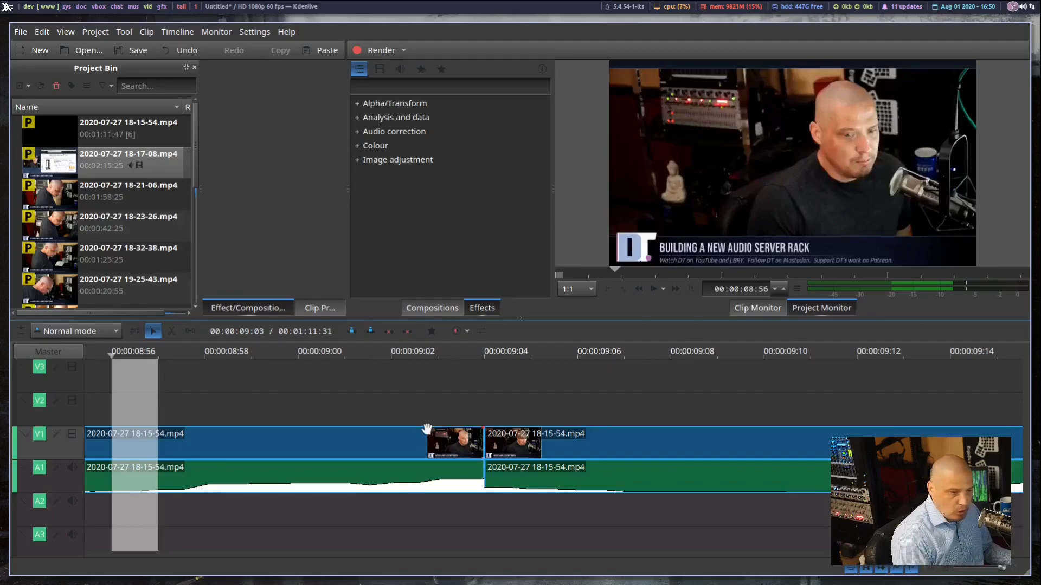
pyautogui.scroll(-10, 427, 430)
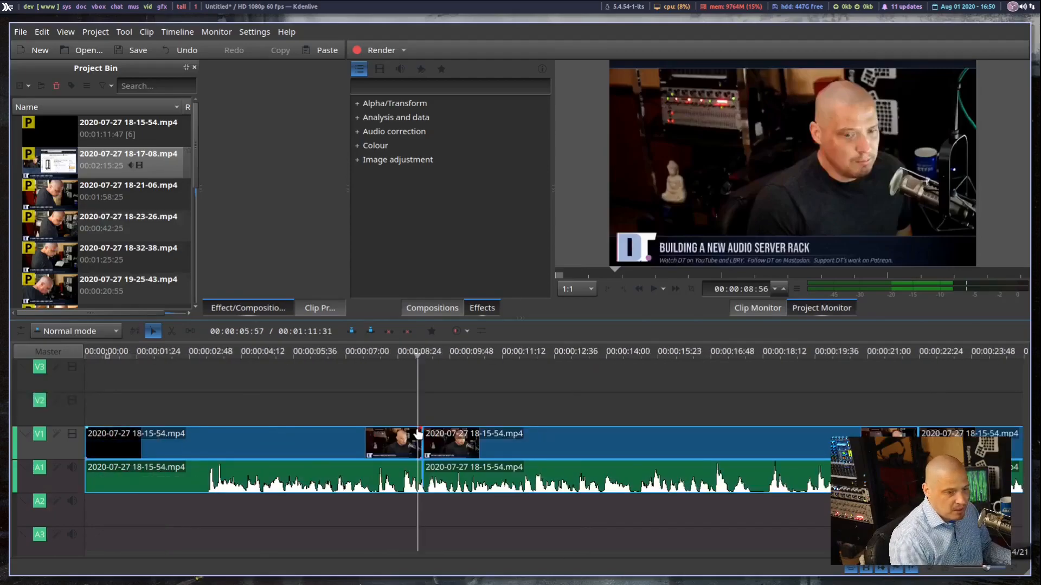
pyautogui.scroll(-2, 418, 432)
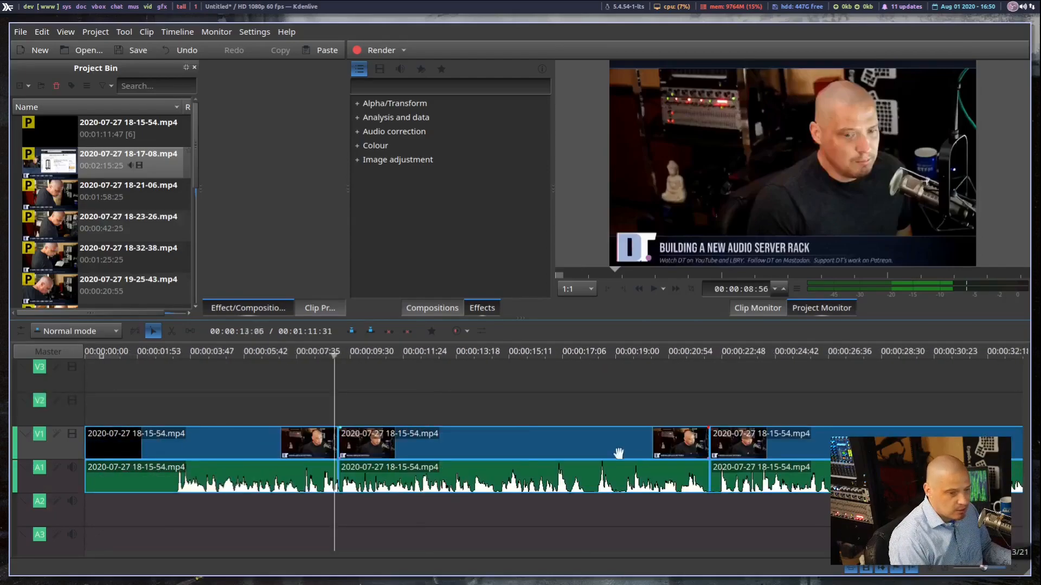
pyautogui.click(320, 421)
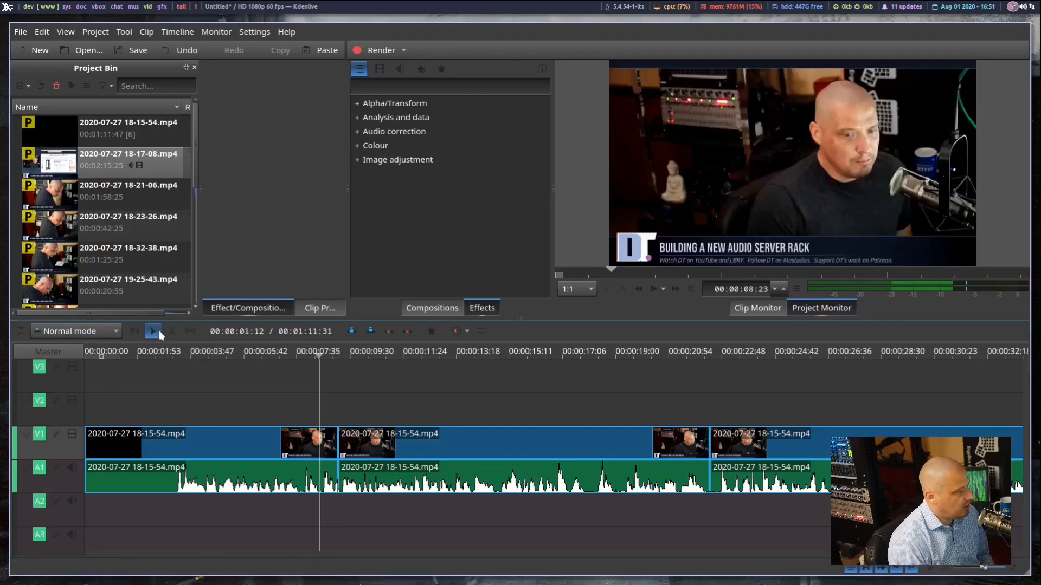
pyautogui.click(180, 372)
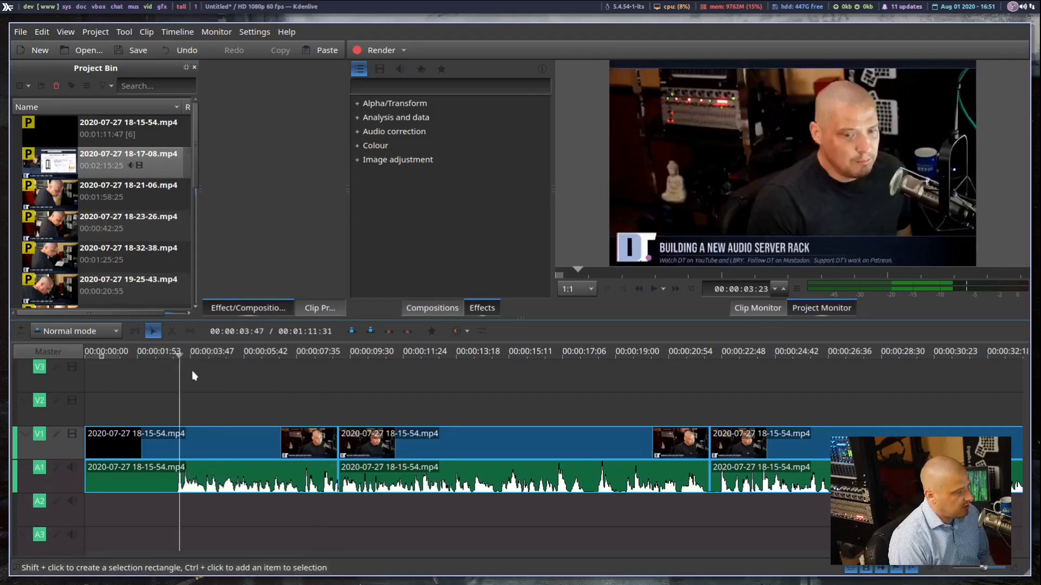
pyautogui.moveTo(187, 353); pyautogui.dragTo(330, 381)
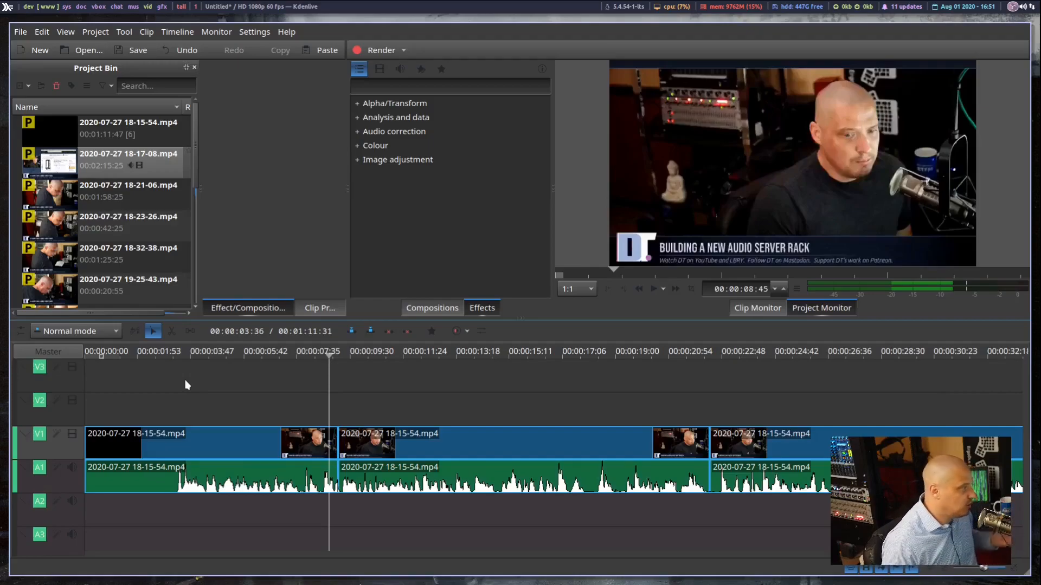
# Try cutting the middle 18-15-54 segment at 00:00:18:06 with the Razor tool, and undo that cut
pyautogui.click(172, 330)
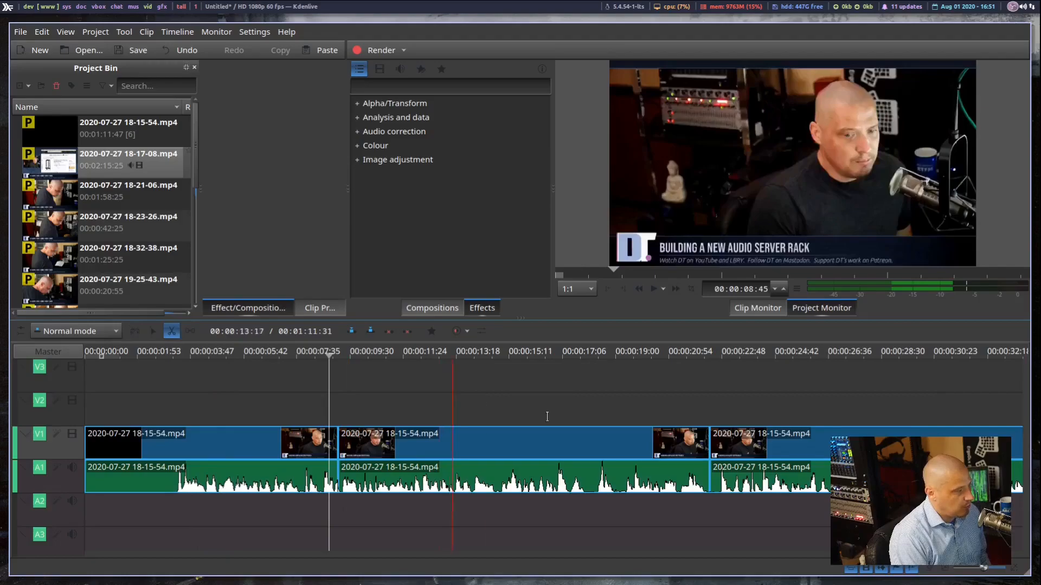
pyautogui.click(591, 442)
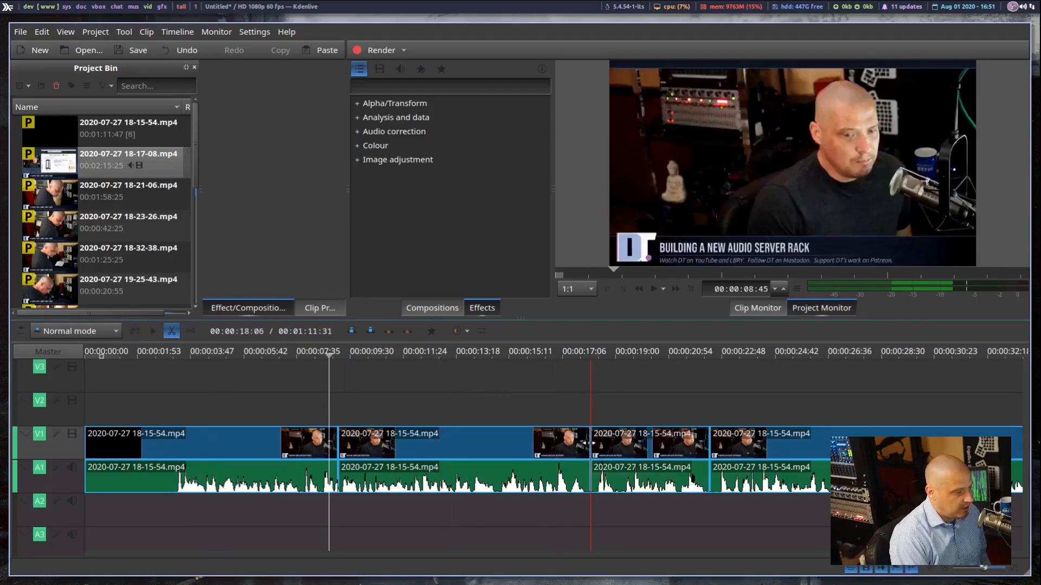
pyautogui.click(153, 330)
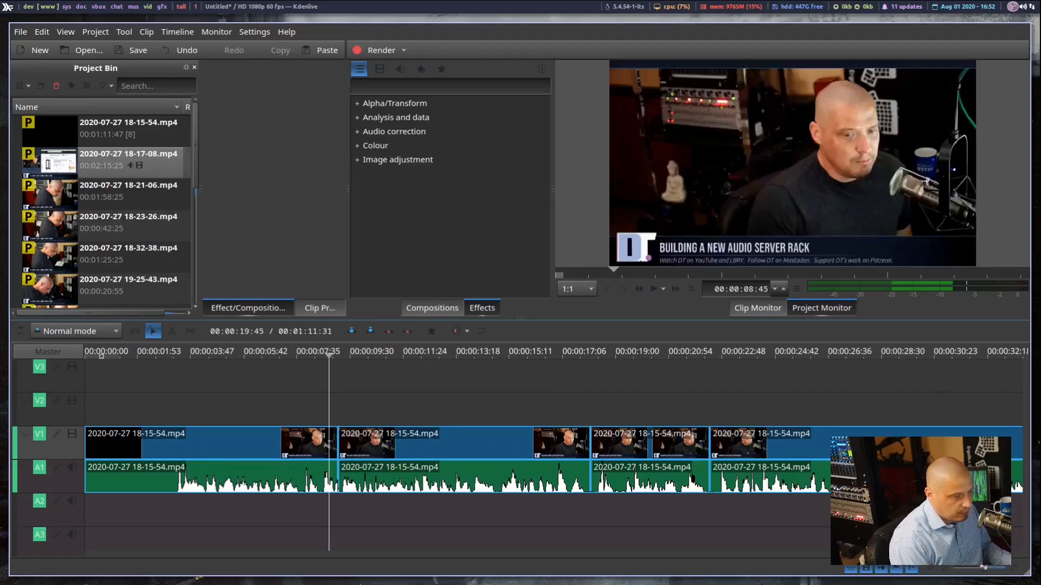
pyautogui.hotkey('ctrl', 'z')
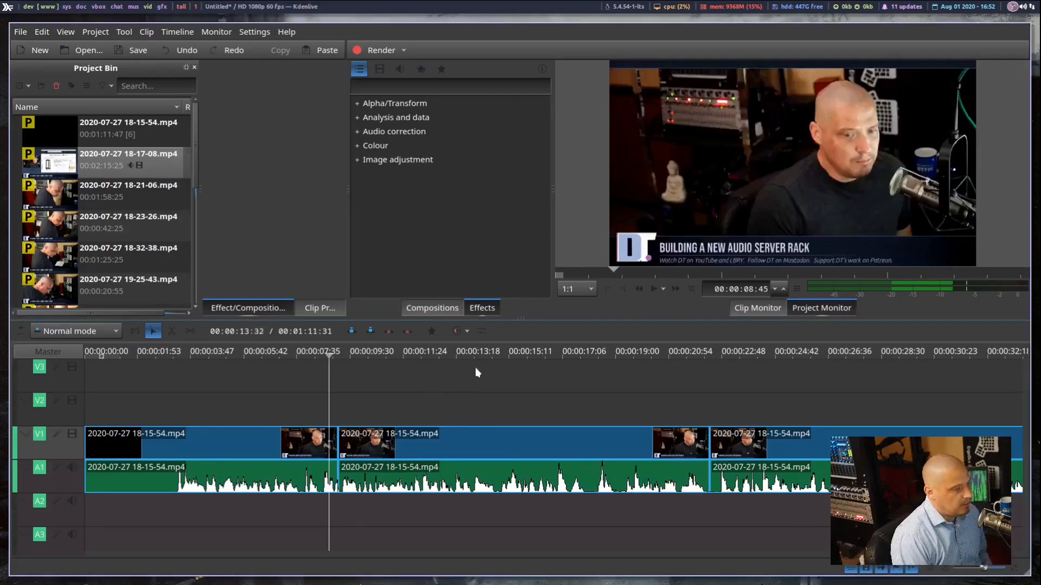
# Set the playhead to 00:00:18:10 and cut the middle 18-15-54 segment at that point
pyautogui.moveTo(580, 351); pyautogui.dragTo(592, 358)
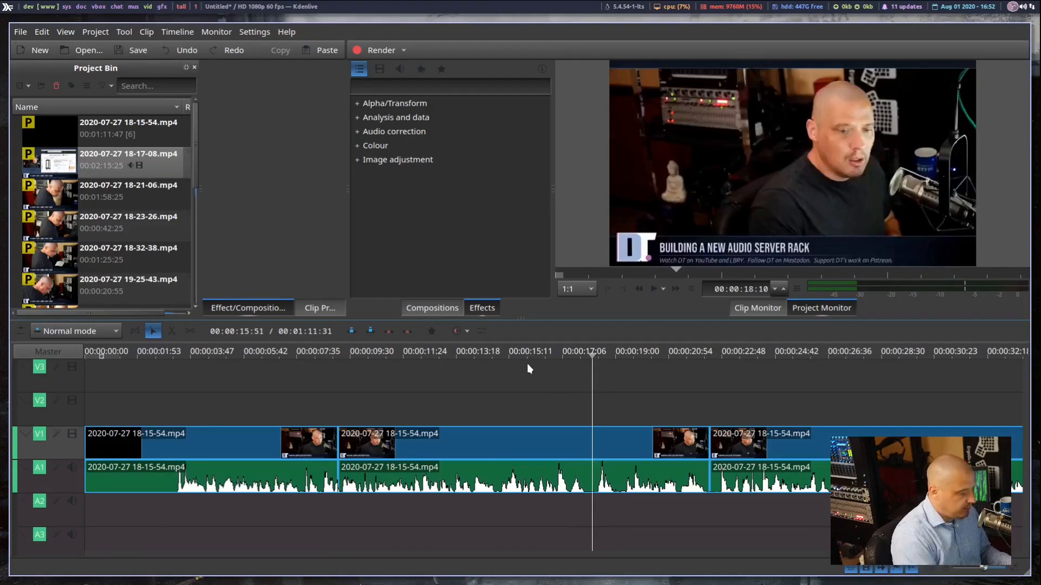
pyautogui.hotkey('shift', 'r')
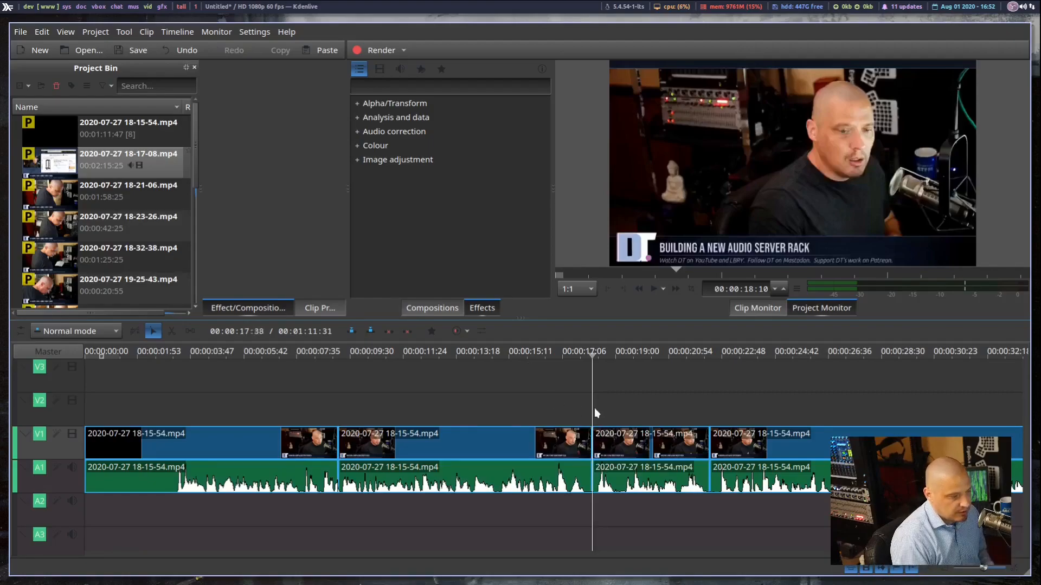
# Cut the 18-15-54 segment again at 00:00:19:05 and delete the short piece between the two cuts from V1 and A1
pyautogui.click(569, 402)
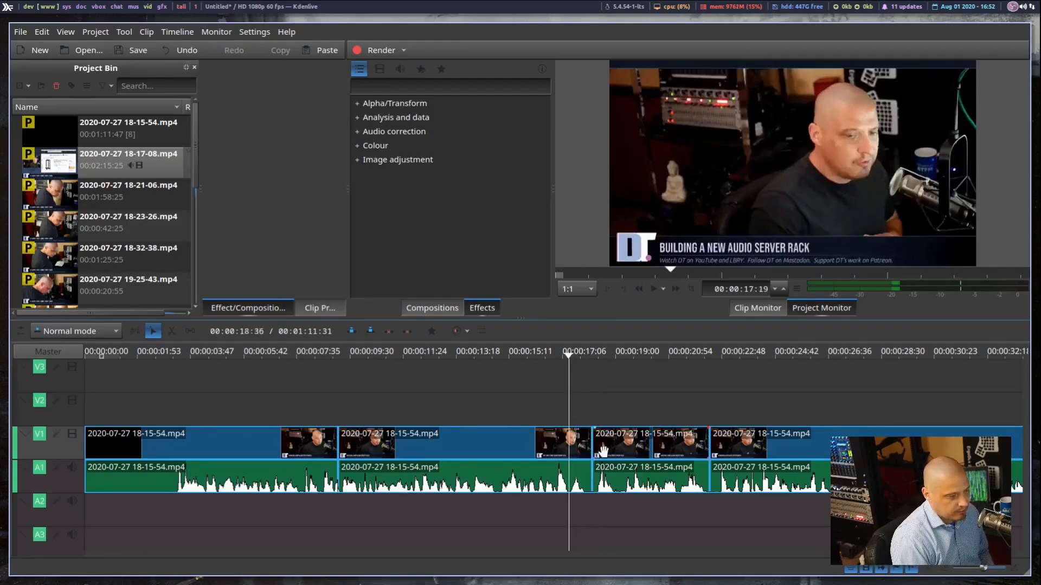
pyautogui.click(617, 385)
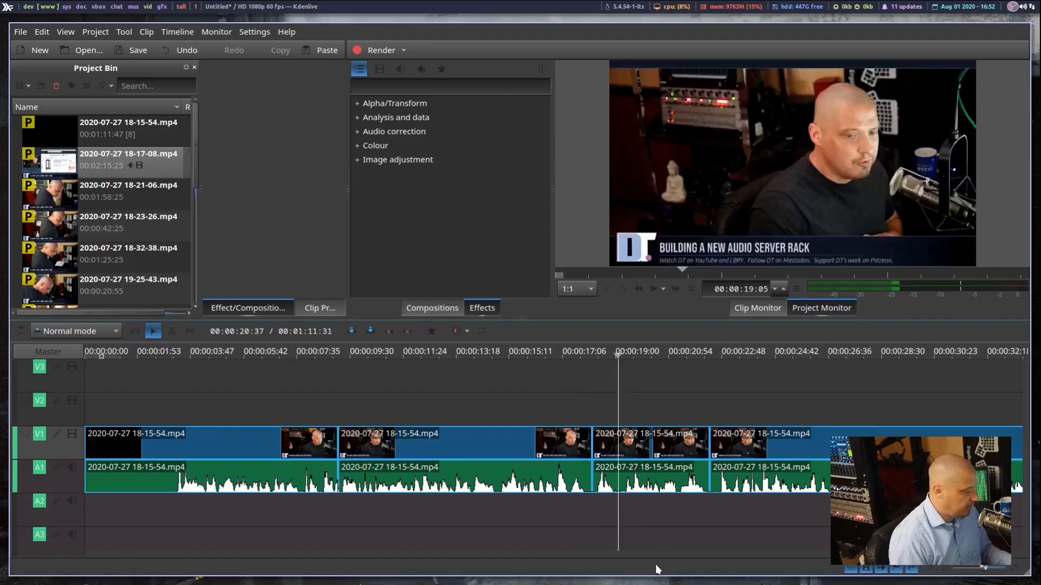
pyautogui.hotkey('shift', 'r')
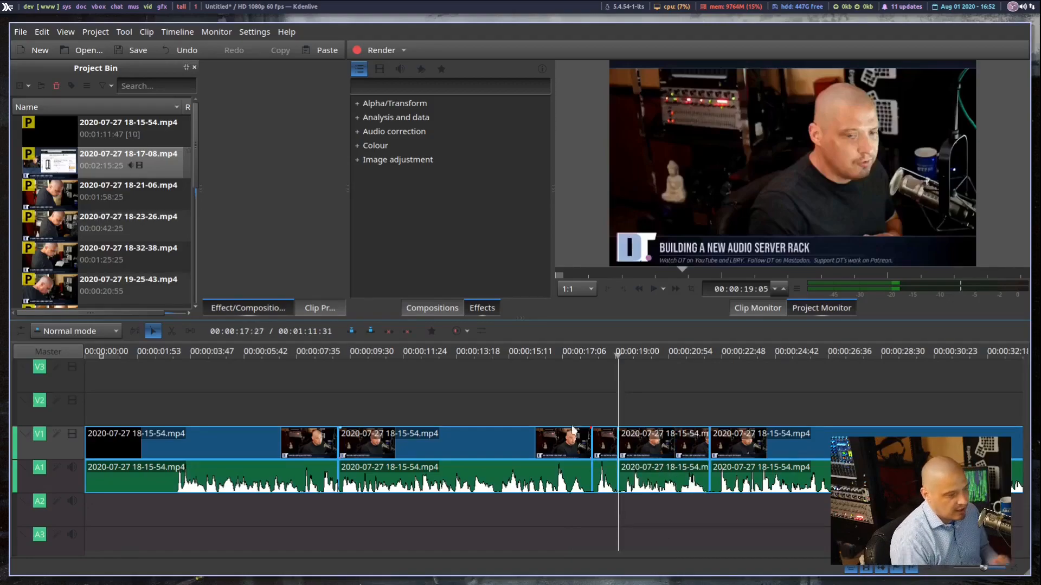
pyautogui.click(606, 443)
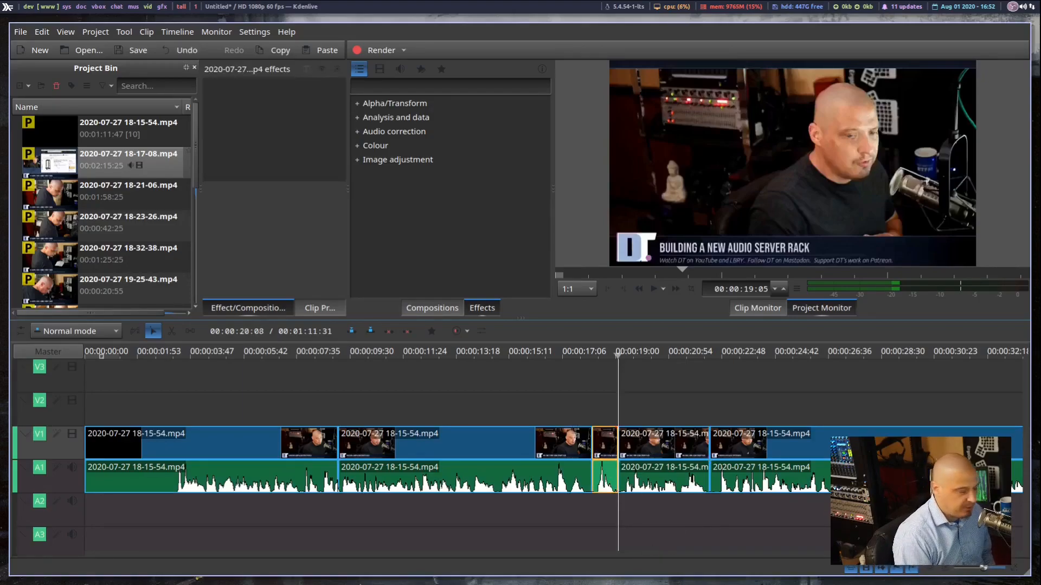
pyautogui.press('Delete')
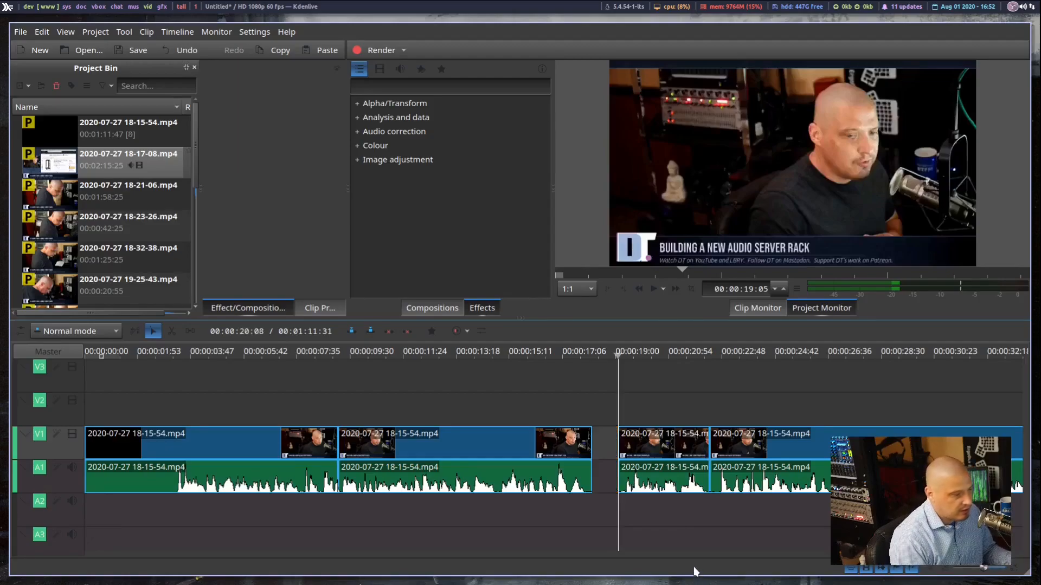
# Try removing the empty space left by the deleted piece, and undo that removal
pyautogui.rightClick(603, 447)
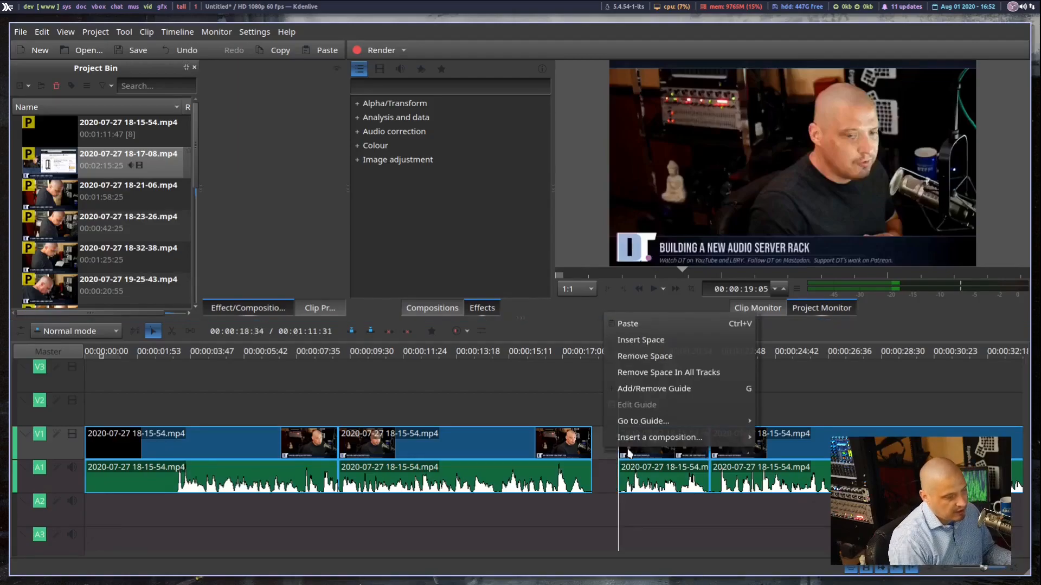
pyautogui.click(691, 356)
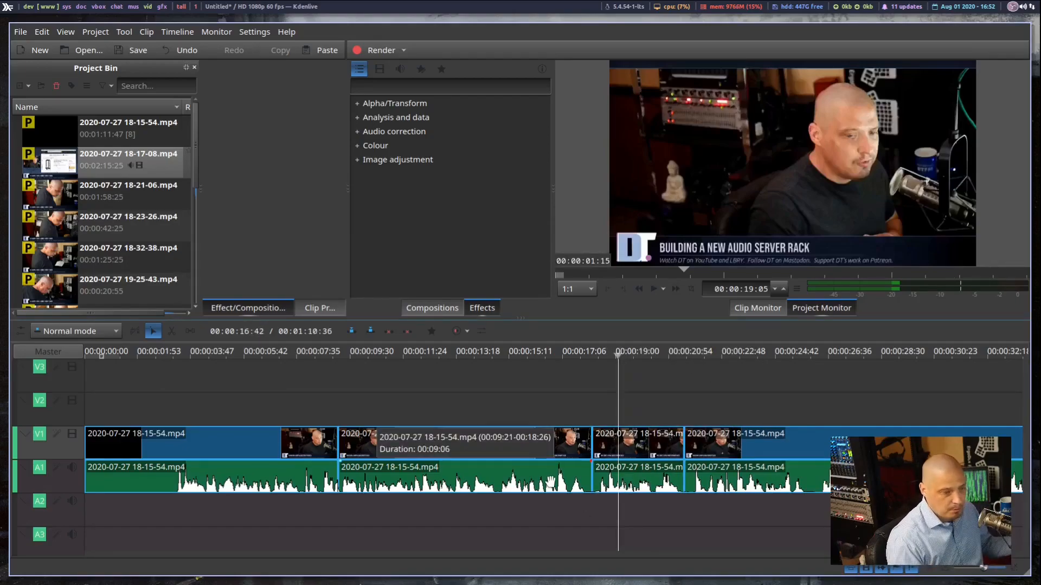
pyautogui.hotkey('ctrl', 'z')
pyautogui.rightClick(606, 446)
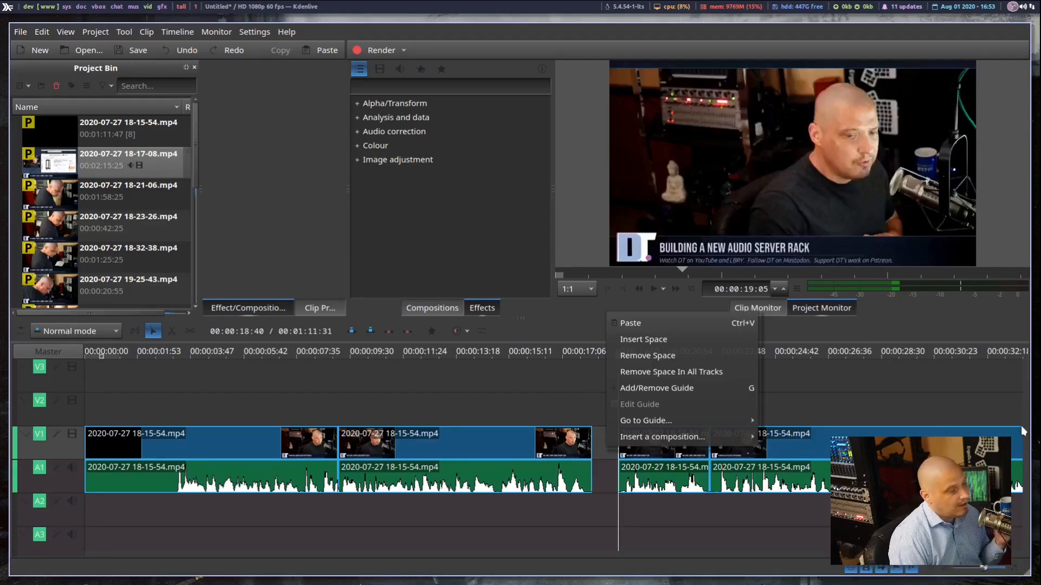
pyautogui.click(766, 400)
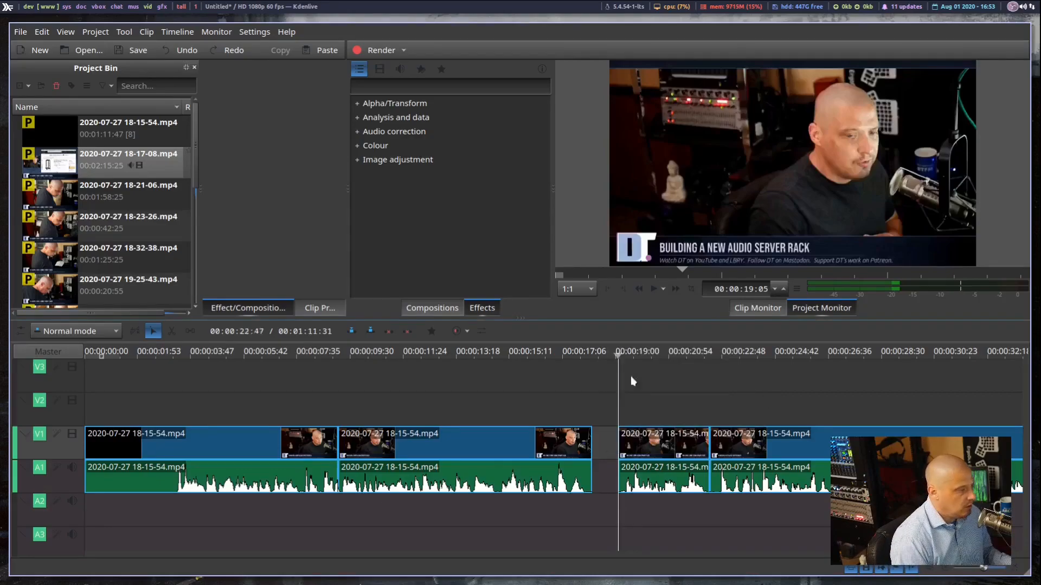
# Shift all clips after the gap about 1.5 seconds further along the timeline with the Spacer tool
pyautogui.click(187, 333)
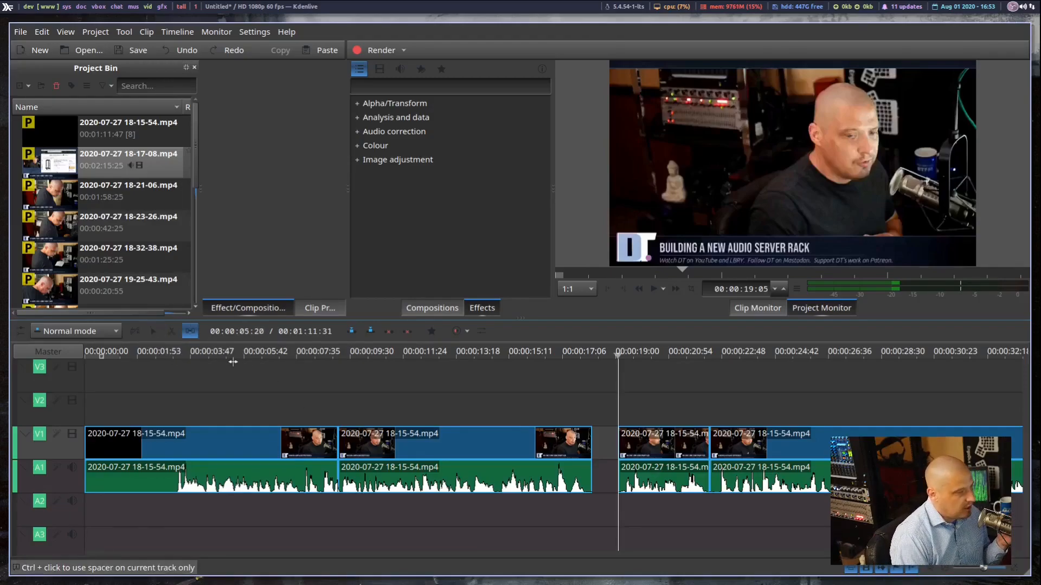
pyautogui.click(648, 443)
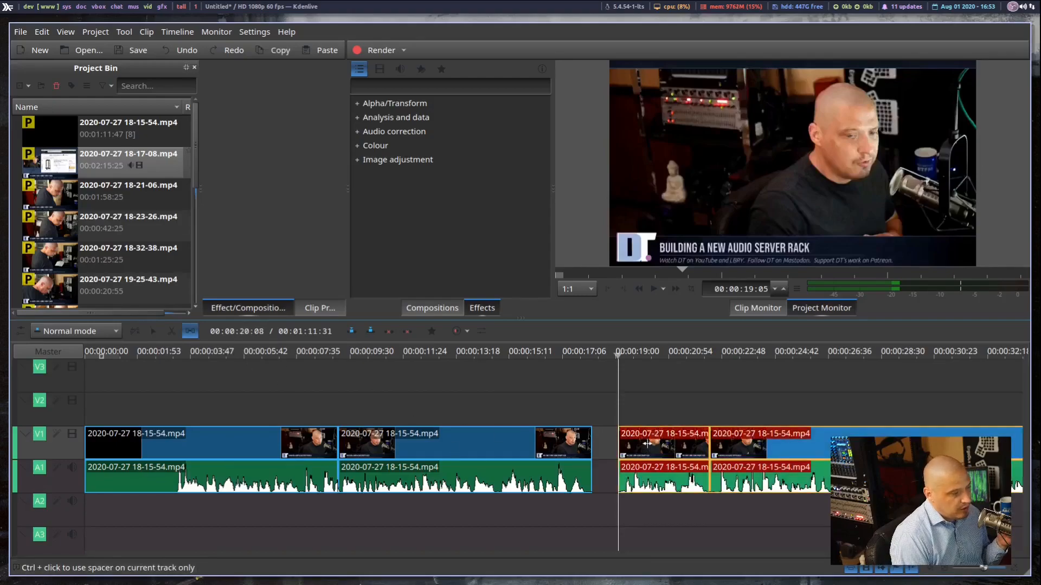
pyautogui.moveTo(648, 444); pyautogui.dragTo(721, 479)
pyautogui.moveTo(104, 165); pyautogui.dragTo(762, 418)
pyautogui.scroll(-6, 147, 220)
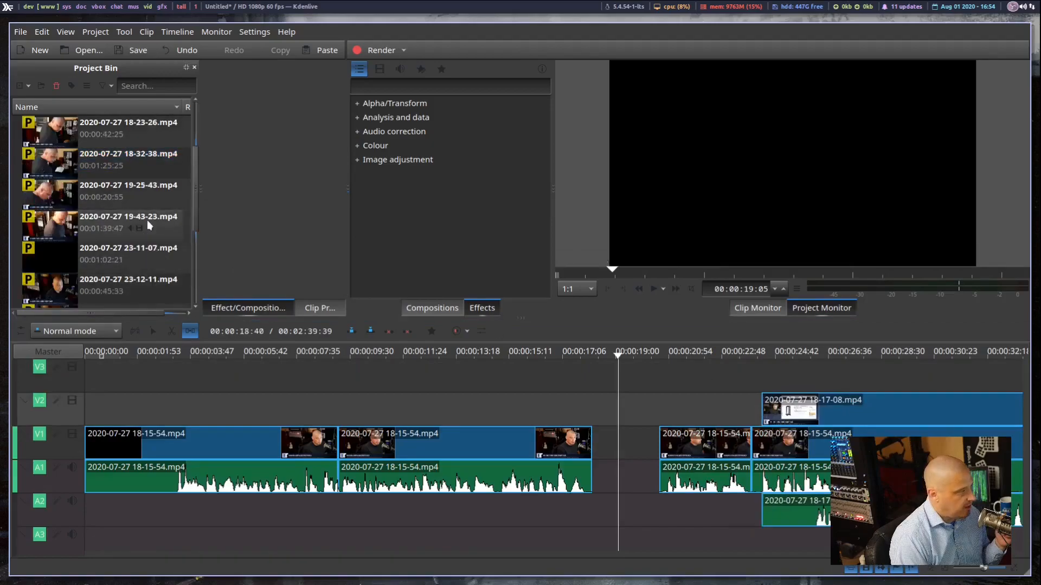
pyautogui.moveTo(99, 283); pyautogui.dragTo(885, 380)
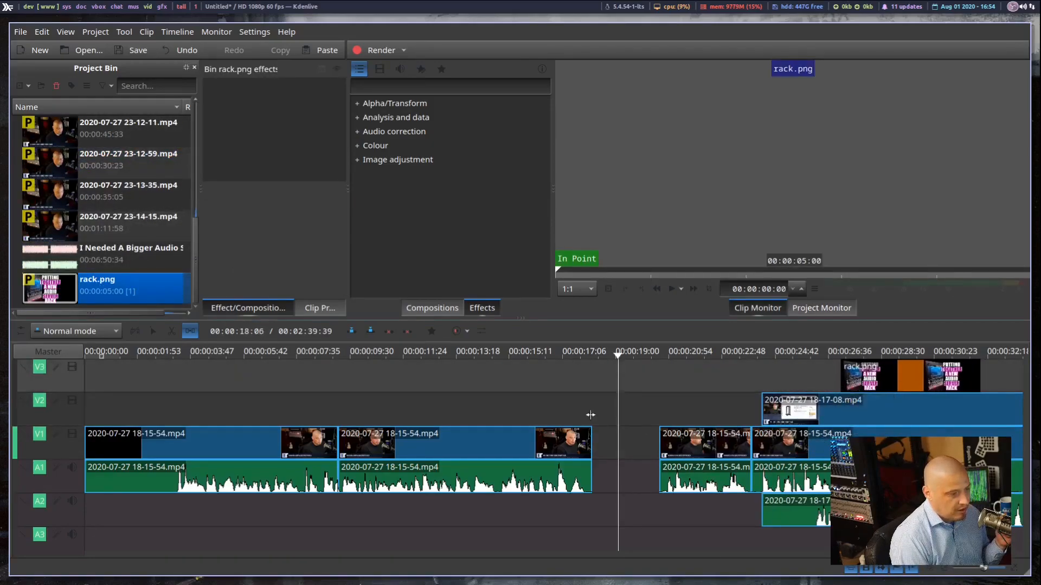
# Shift the clips after the gap on all tracks together by about another 0.8 seconds with the Spacer tool
pyautogui.click(711, 452)
pyautogui.moveTo(711, 451); pyautogui.dragTo(734, 471)
pyautogui.click(371, 399)
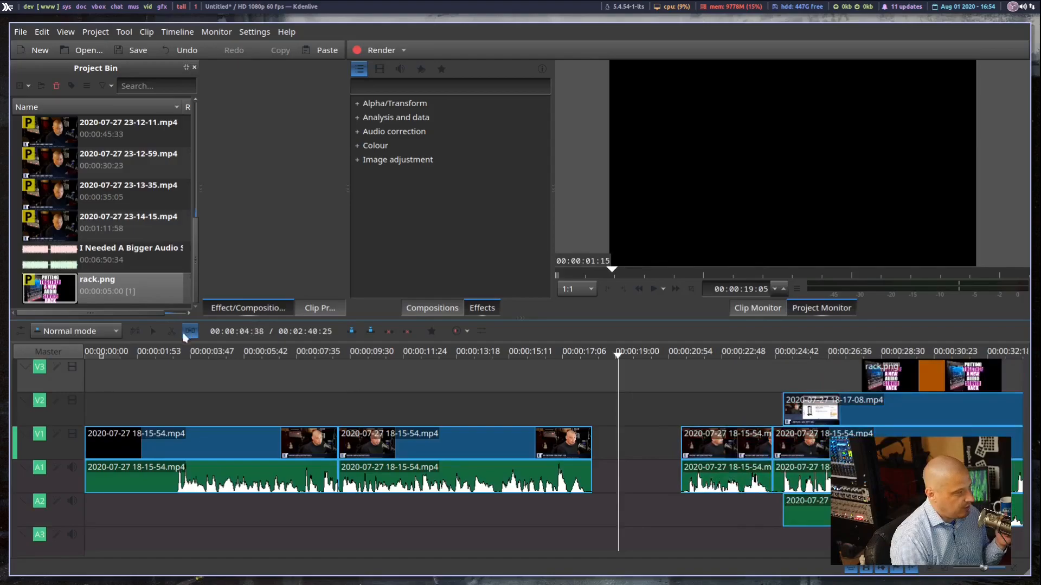
# Close the gap after the second 18-15-54 segment by shifting all following clips back together with the Spacer tool
pyautogui.click(153, 331)
pyautogui.moveTo(751, 447); pyautogui.dragTo(760, 467)
pyautogui.press('m')
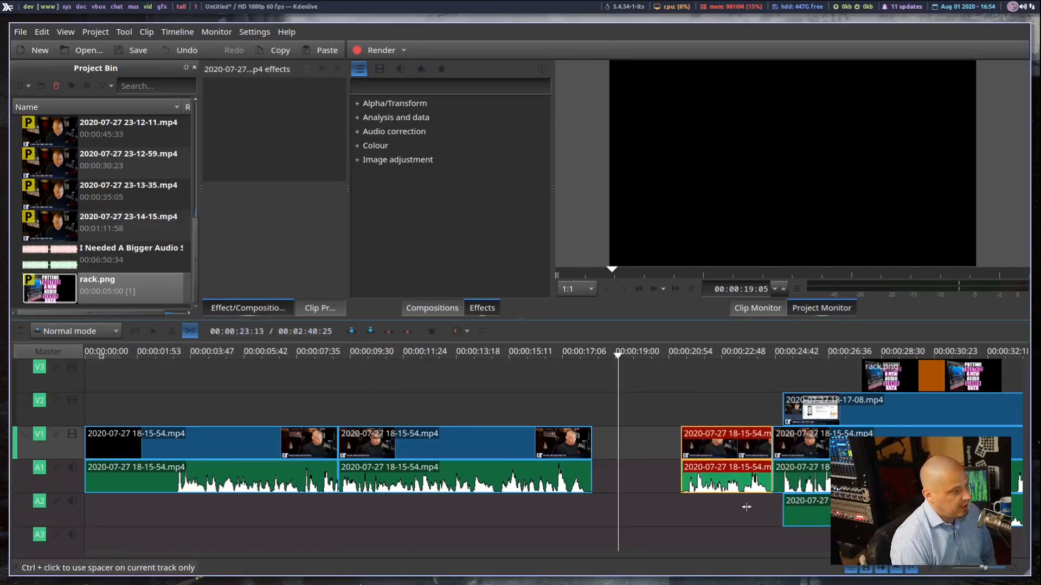
pyautogui.moveTo(742, 507); pyautogui.dragTo(651, 507)
# Move the 18-17-08 clip on V2 to start at about 00:00:28, and move rack.png down to V2 ahead of it
pyautogui.press('s')
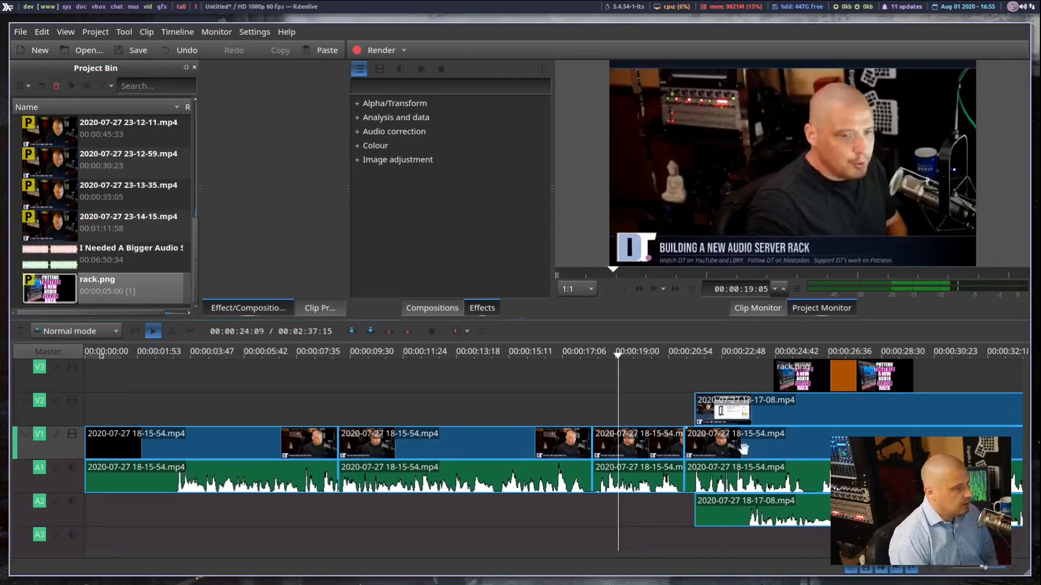
pyautogui.moveTo(720, 407); pyautogui.dragTo(762, 411)
pyautogui.moveTo(770, 416); pyautogui.dragTo(760, 416)
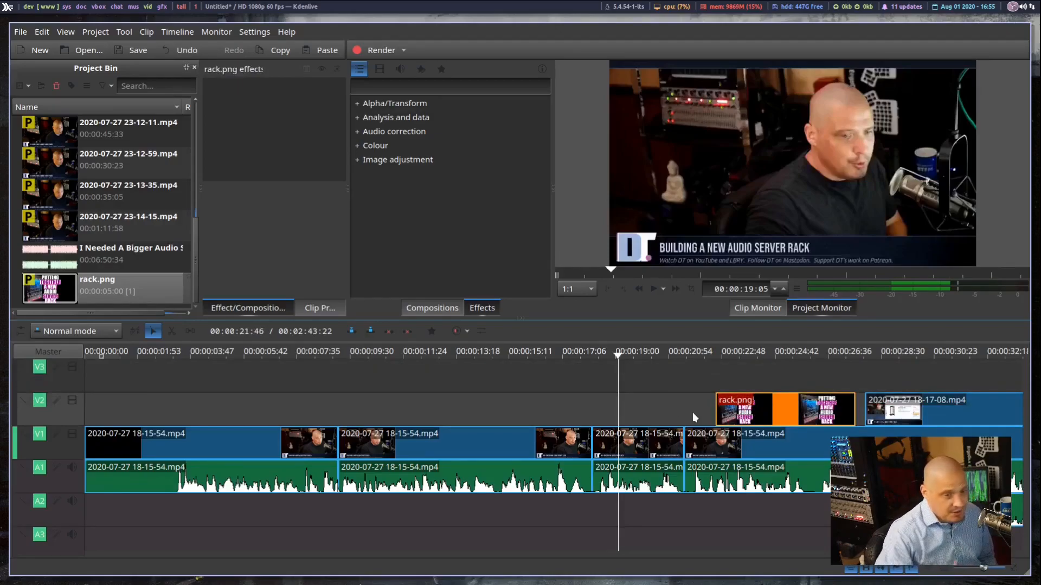
# Play the edited timeline from 00:00:17:12 to review the joined segments and the clips on V2
pyautogui.click(565, 410)
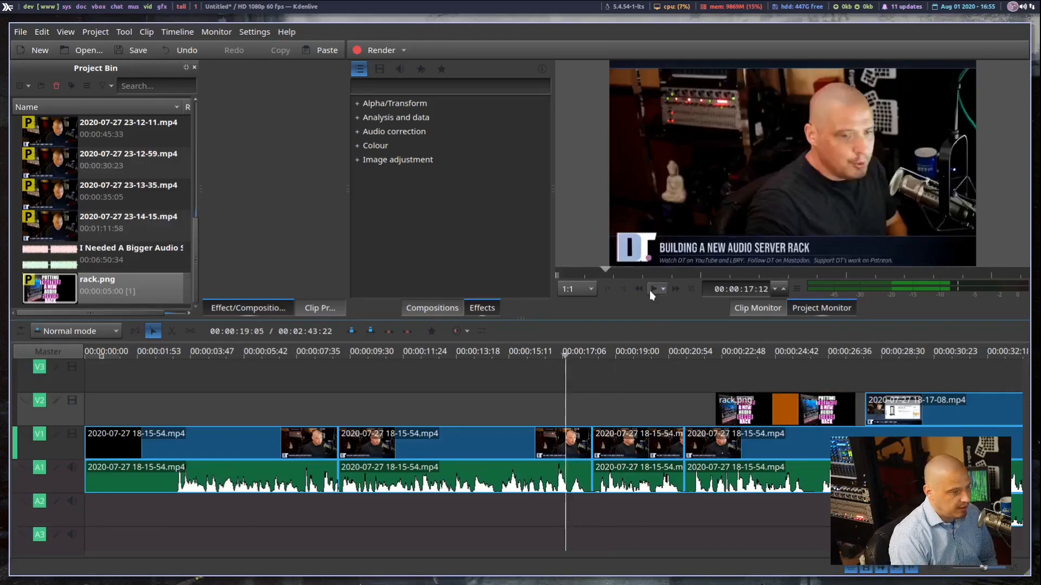
pyautogui.click(652, 290)
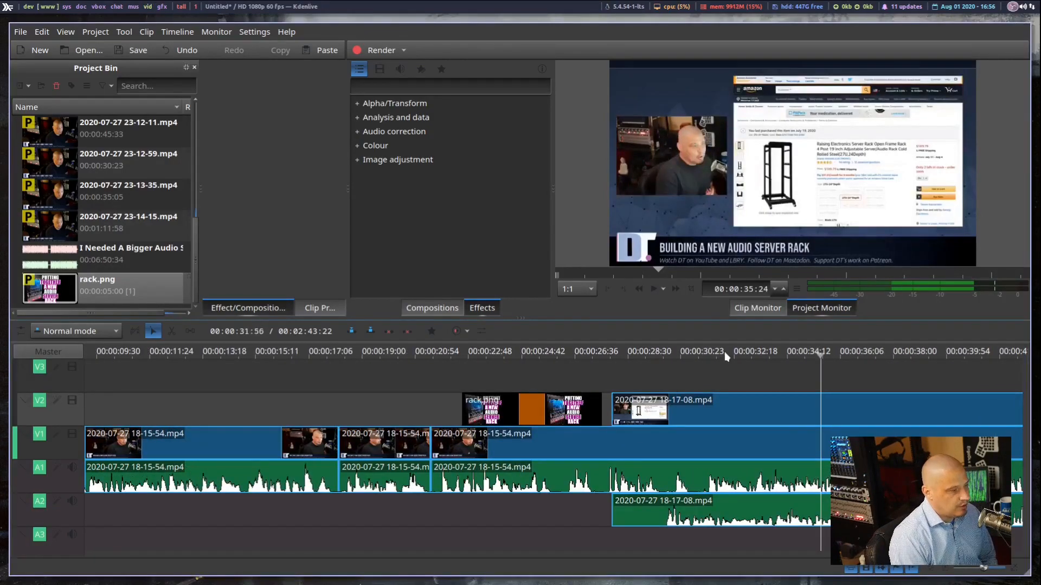
# Define a timeline zone with its in point at 00:00:20:17 and its out point at 00:00:31:22
pyautogui.moveTo(724, 351); pyautogui.dragTo(417, 382)
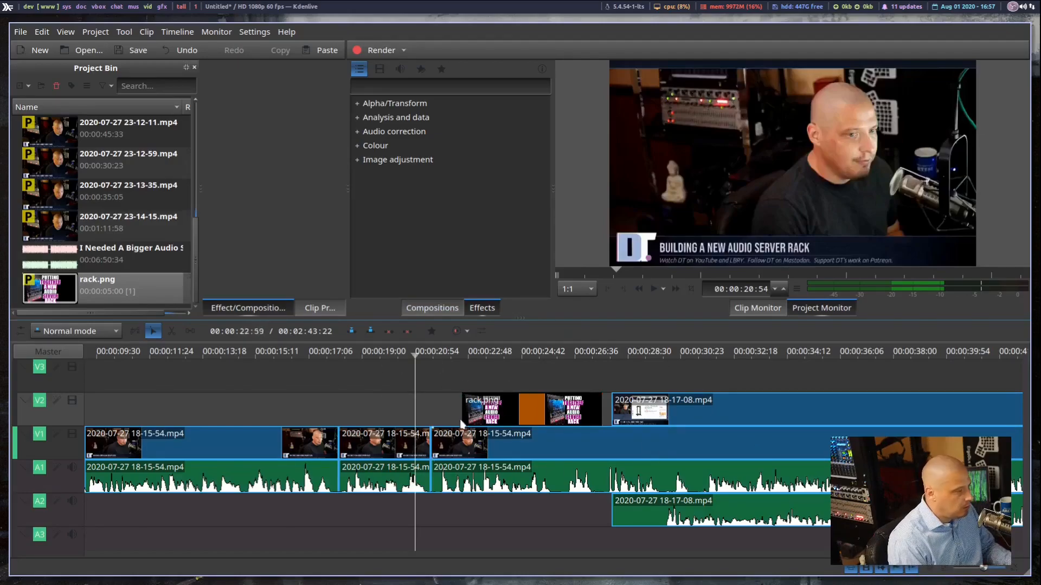
pyautogui.moveTo(400, 374)
pyautogui.mouseDown()
pyautogui.moveTo(383, 380)
pyautogui.moveTo(398, 384)
pyautogui.mouseUp()
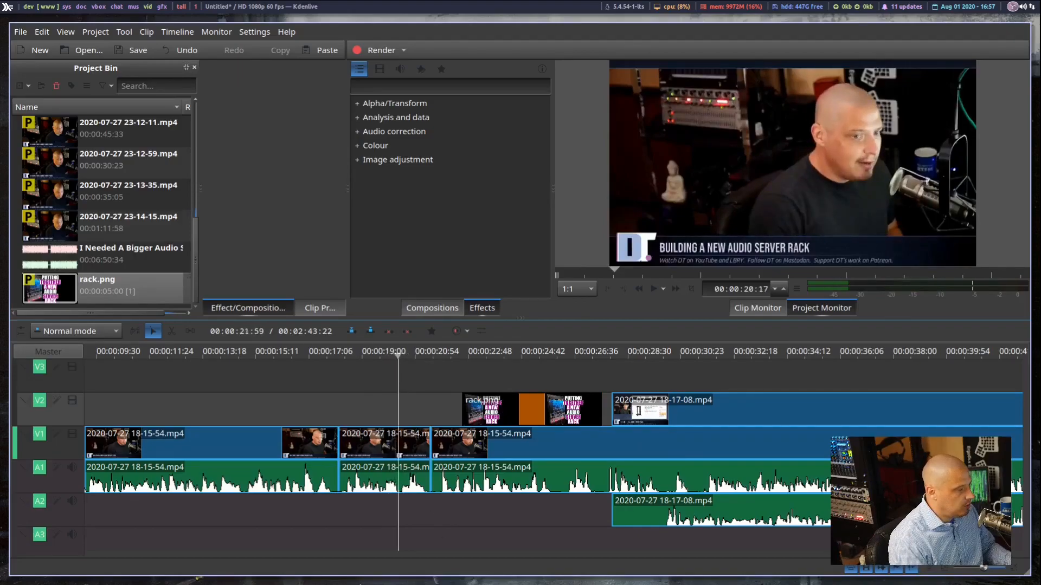
pyautogui.press('i')
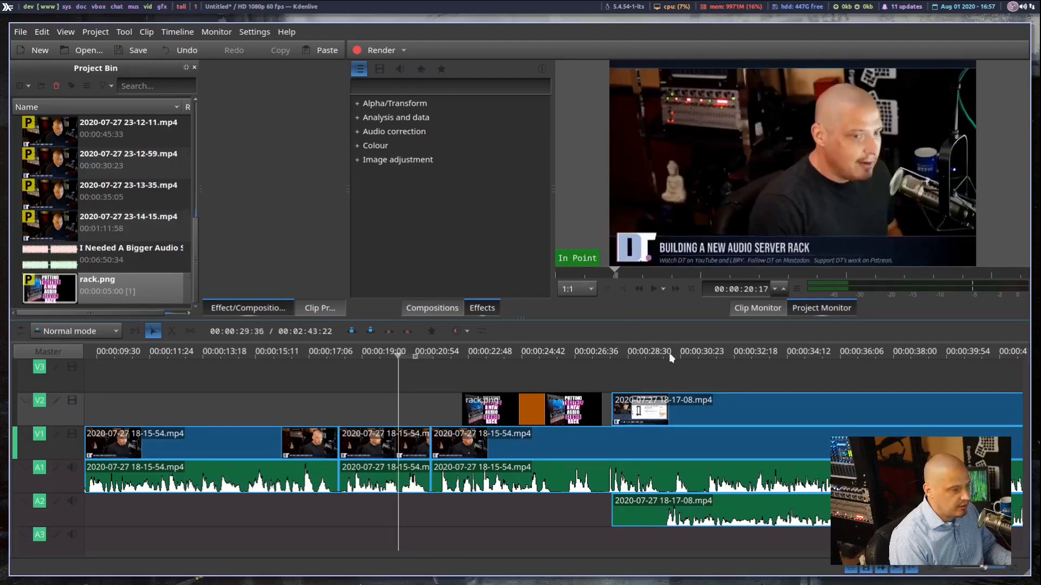
pyautogui.click(709, 354)
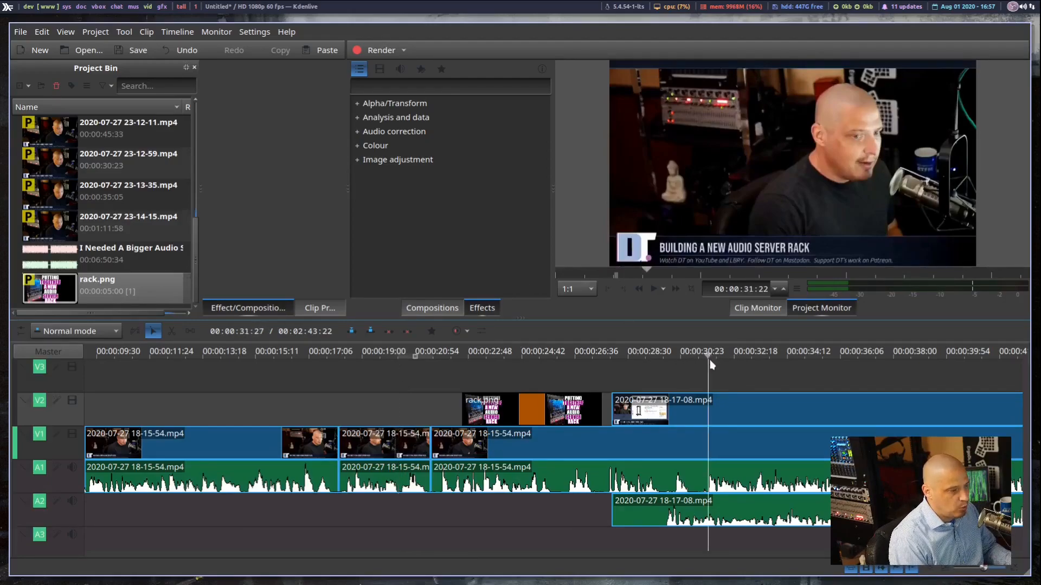
pyautogui.press('o')
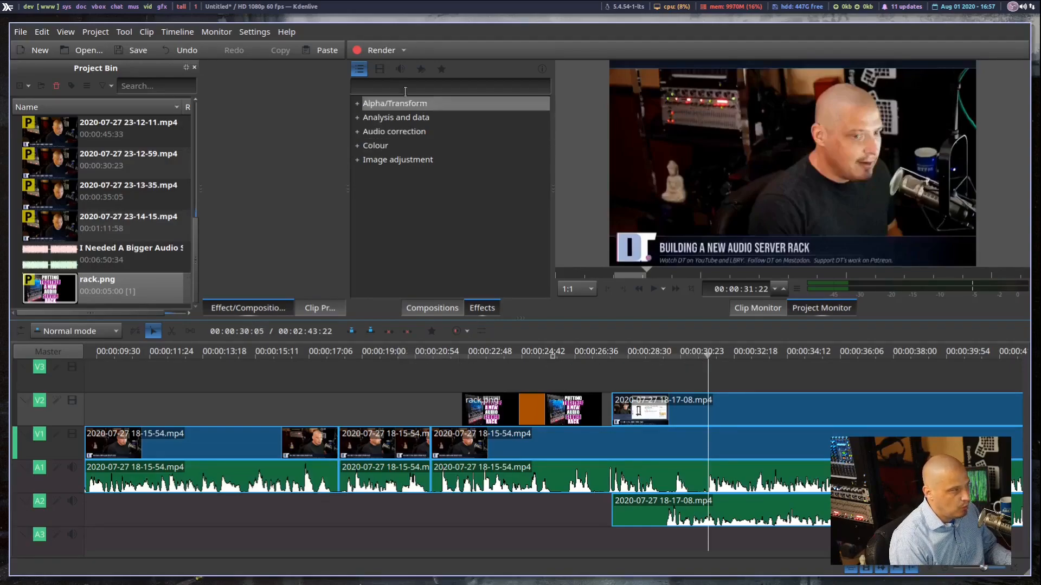
# Render only the selected zone as WebM (VP8/Vorbis) to untitled.webm, overwriting the existing file, and close the render dialog
pyautogui.click(371, 51)
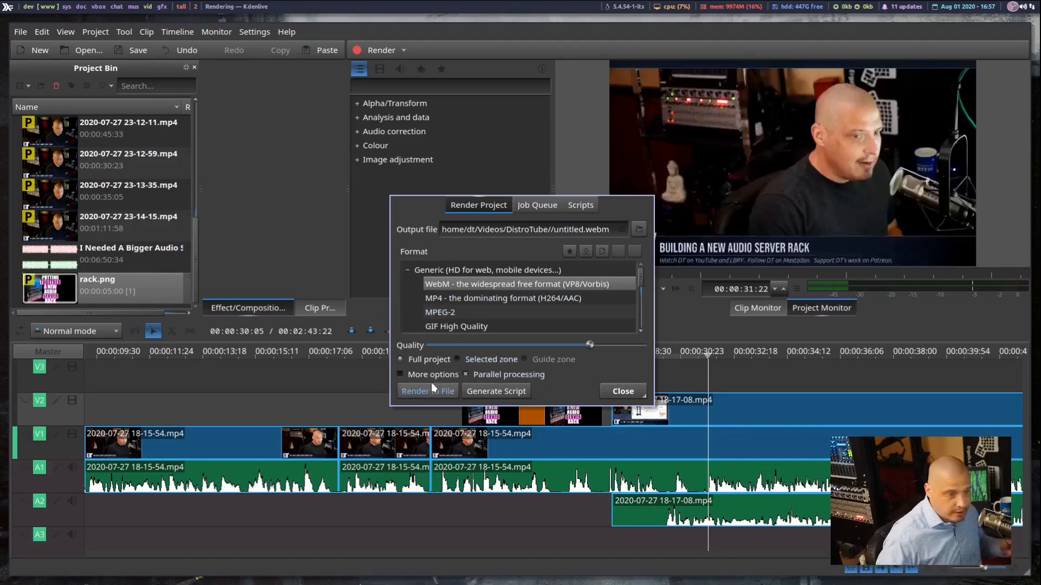
pyautogui.click(487, 361)
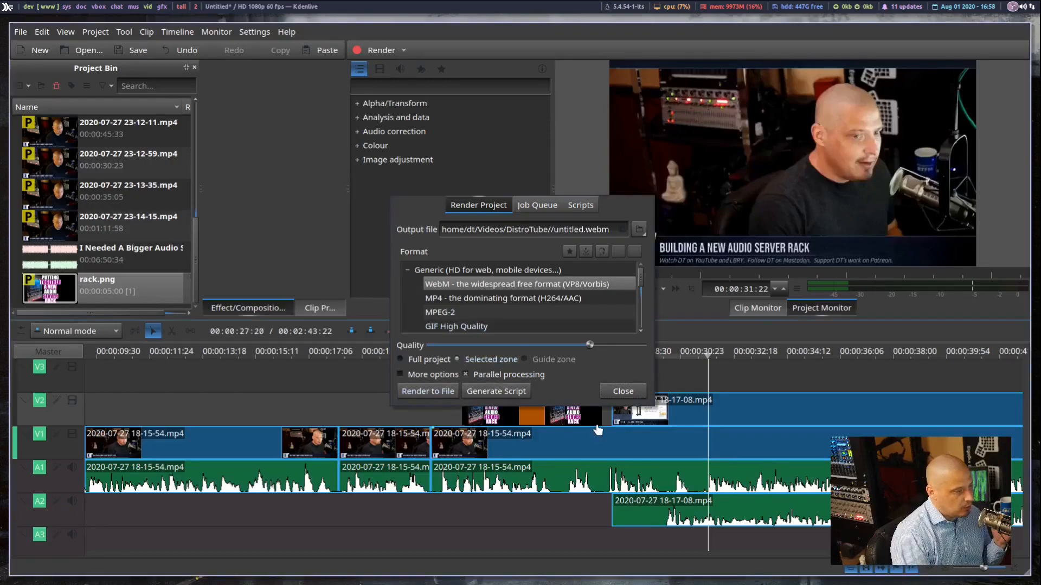
pyautogui.click(431, 392)
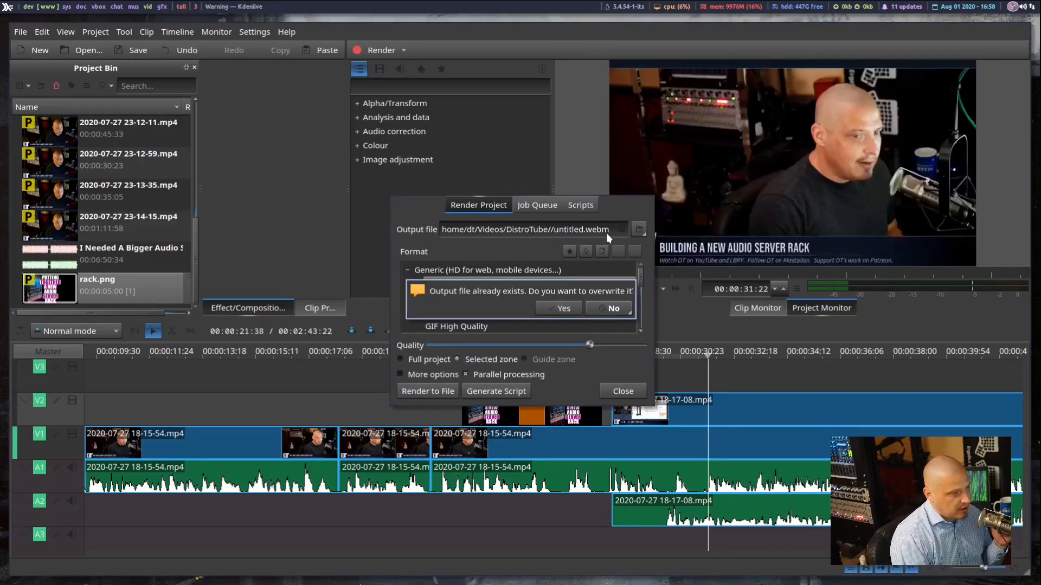
pyautogui.click(548, 308)
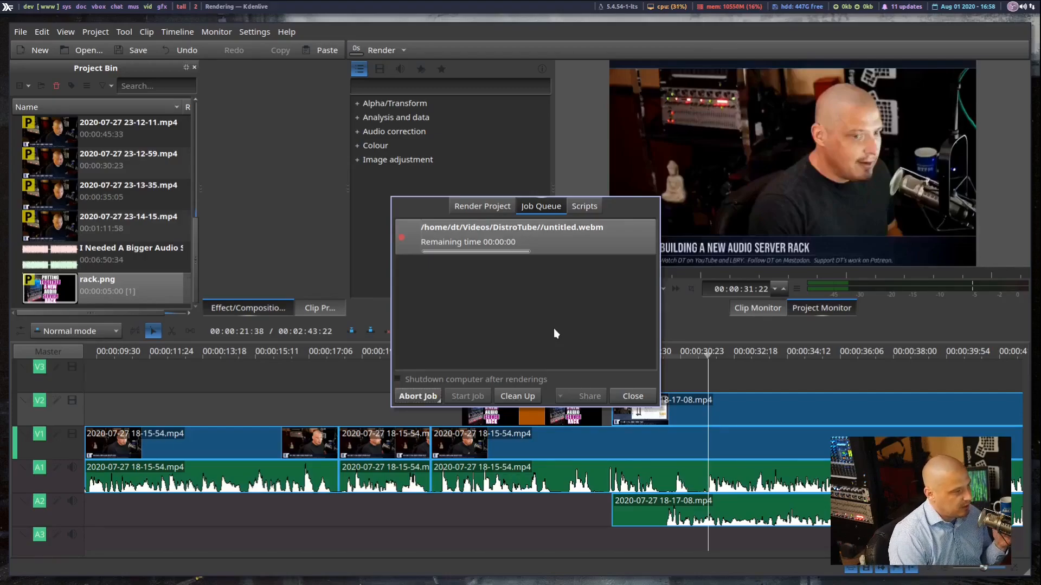
pyautogui.click(561, 326)
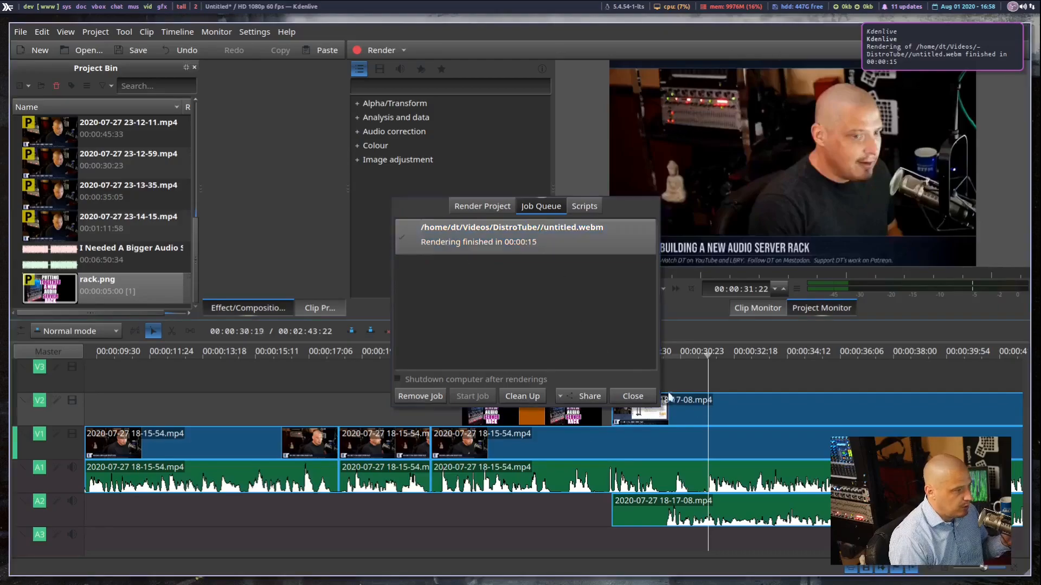
pyautogui.click(632, 395)
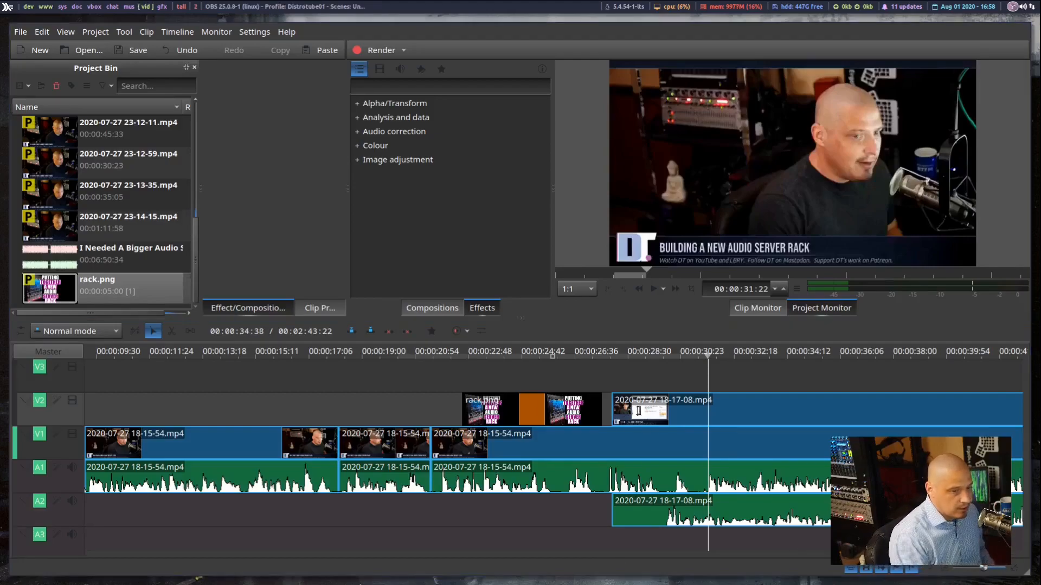
# Switch to the Thunar file manager and open the Videos/DistroTube folder
pyautogui.press('super+shift+Return')
pyautogui.write('thunar')
pyautogui.press('Return')
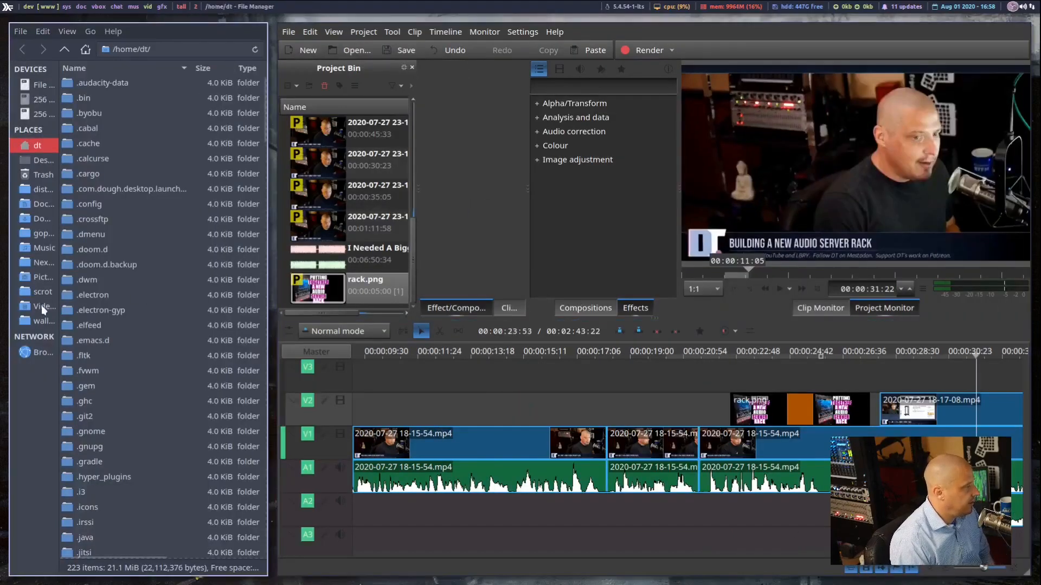
pyautogui.click(41, 304)
pyautogui.doubleClick(93, 80)
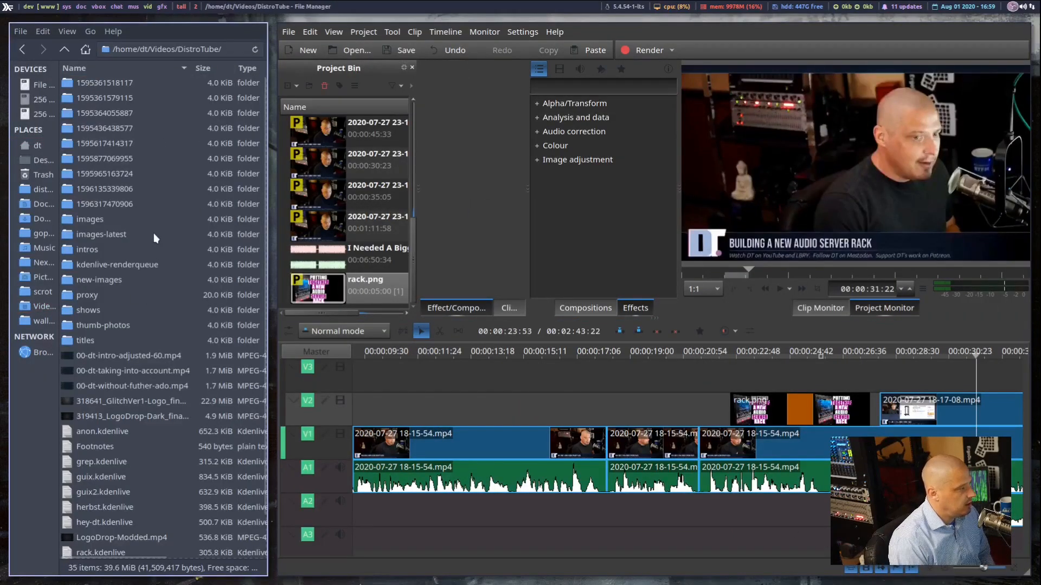
# Play the rendered untitled.webm file in mpv Media Player
pyautogui.scroll(-2, 124, 311)
pyautogui.rightClick(106, 551)
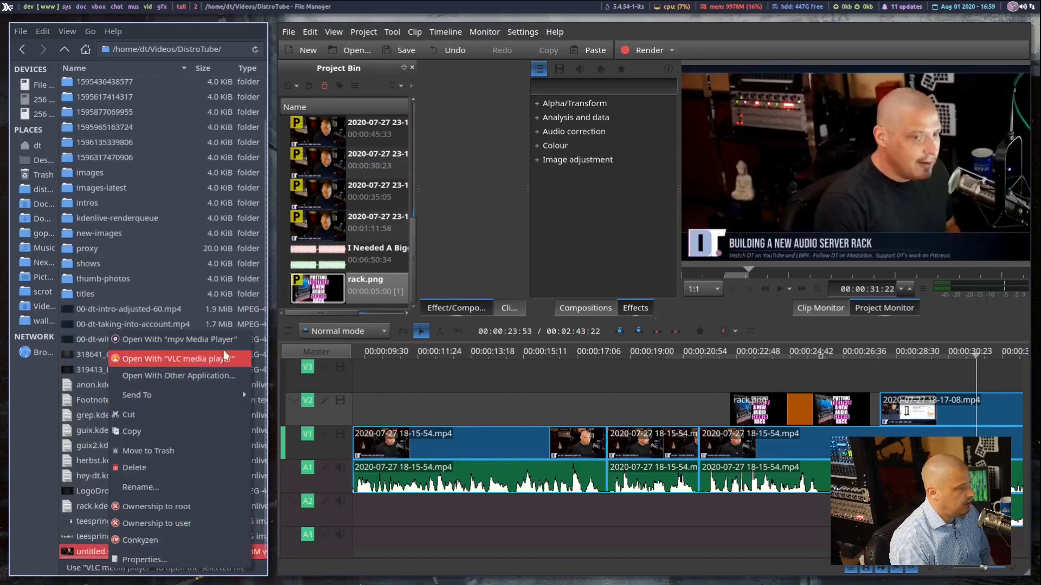
pyautogui.click(212, 339)
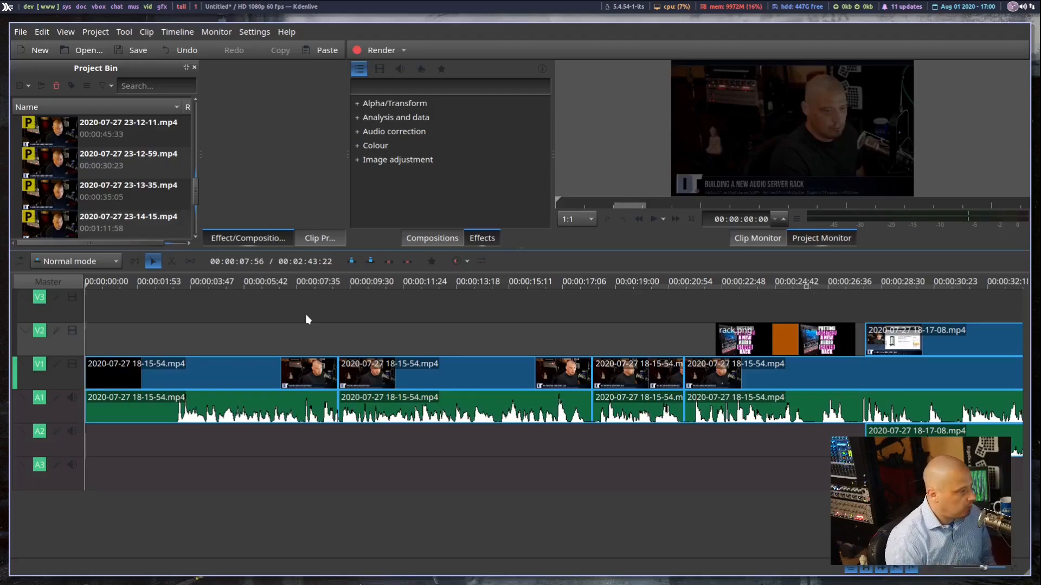
pyautogui.press('space')
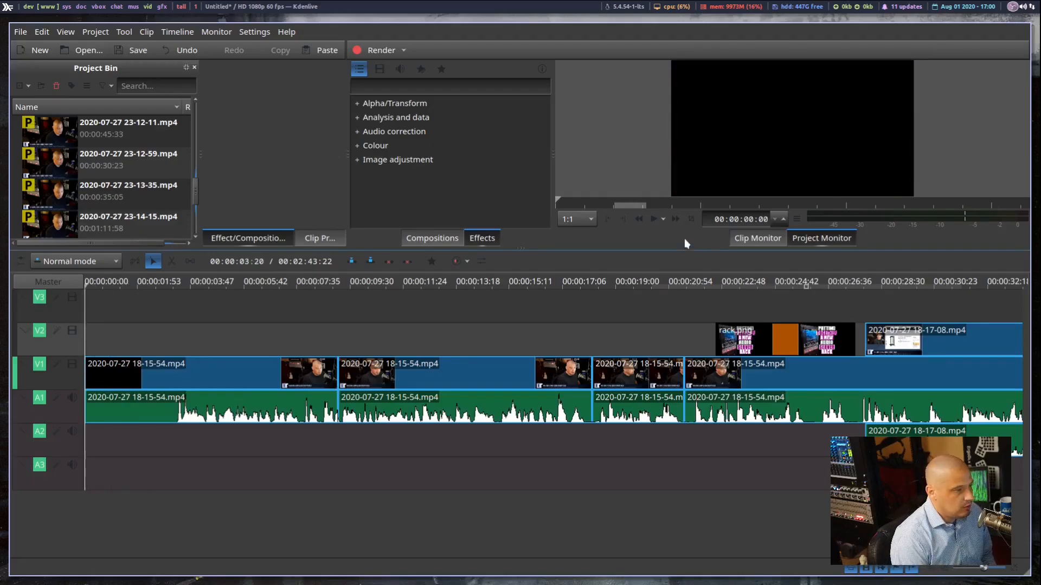
# Enlarge the upper panels and play the timeline from the start to 00:00:01:49 to find the end of the black opening
pyautogui.moveTo(522, 247); pyautogui.dragTo(519, 311)
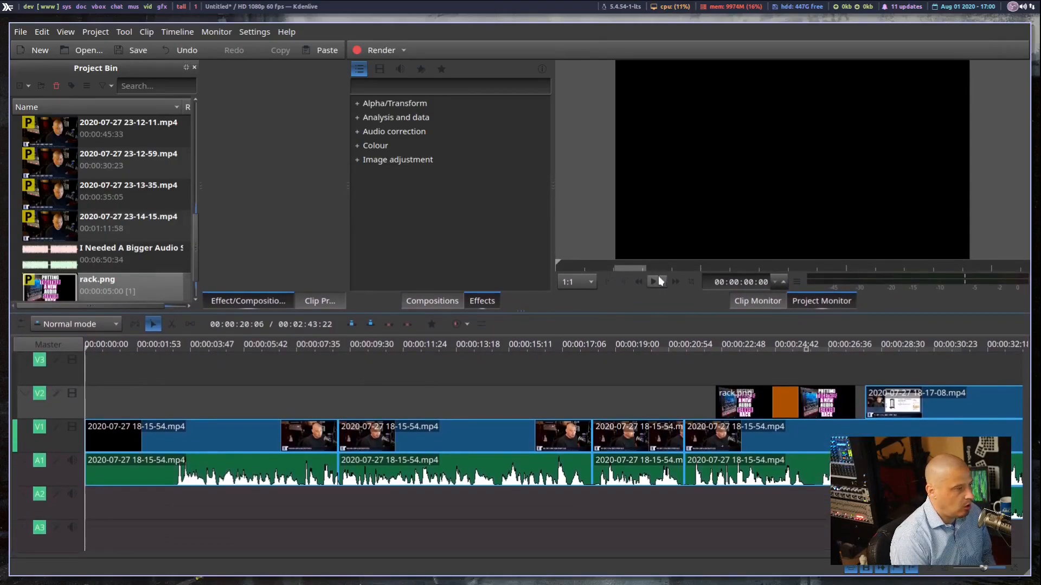
pyautogui.click(652, 281)
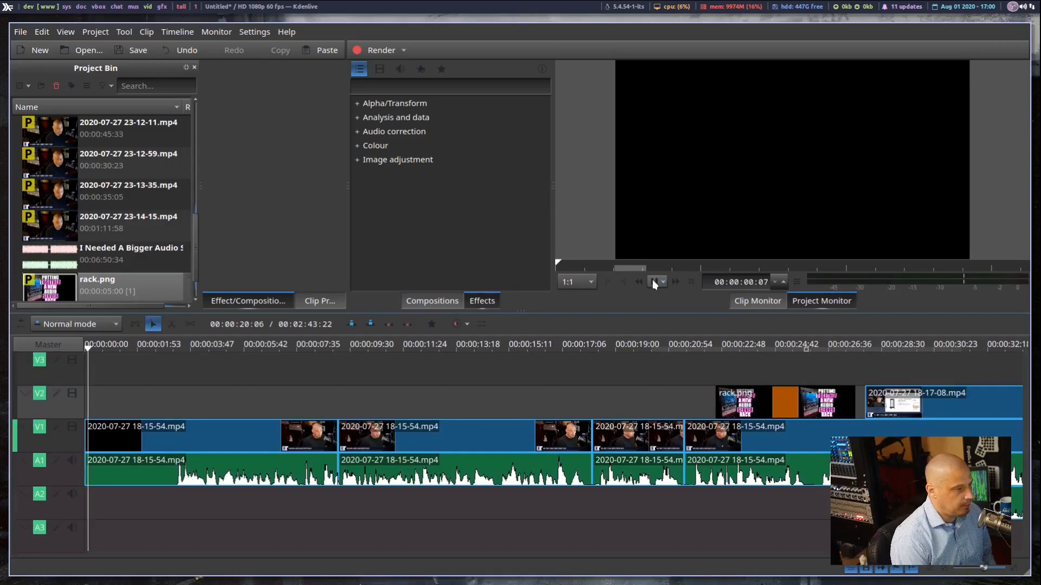
pyautogui.click(653, 281)
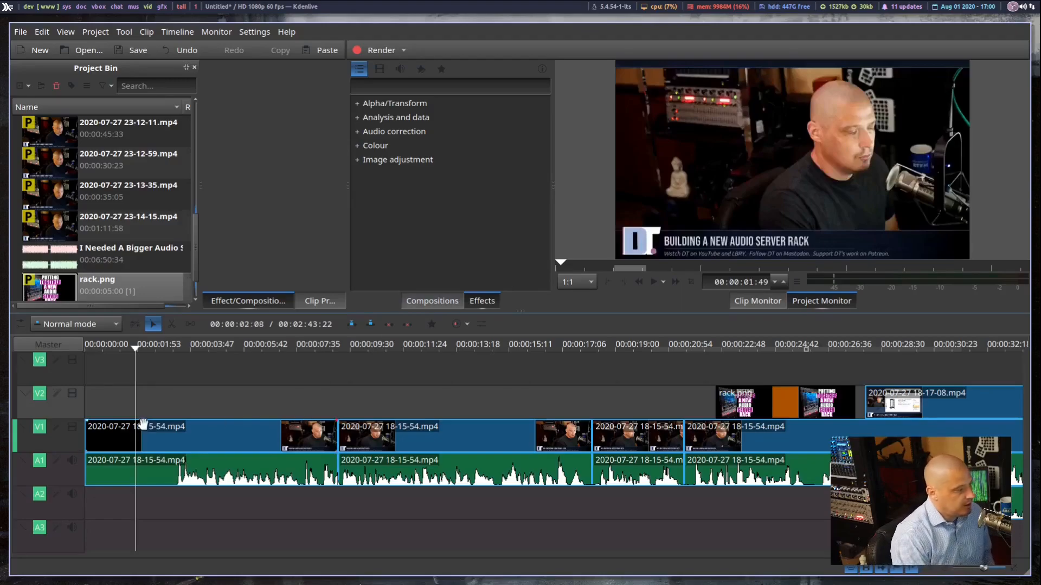
# Split the first V1 clip at 00:00:01:49 and delete the black opening piece together with its audio
pyautogui.click(171, 326)
pyautogui.click(135, 441)
pyautogui.press('s')
pyautogui.click(129, 450)
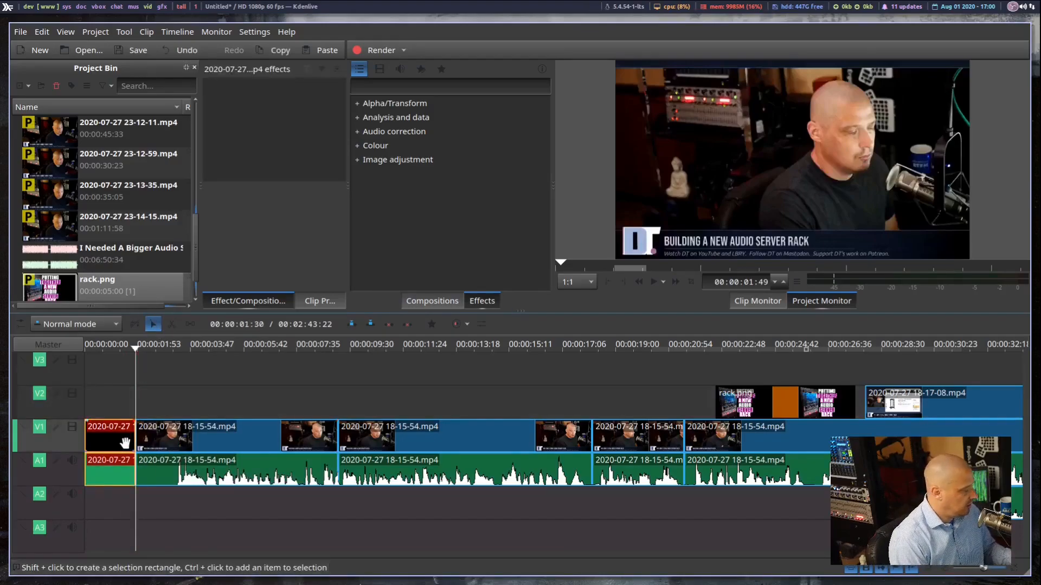
pyautogui.press('Delete')
# Close the opening gap by moving all clips to the timeline's start with the Spacer tool, and play the beginning
pyautogui.click(189, 324)
pyautogui.moveTo(131, 383); pyautogui.dragTo(81, 383)
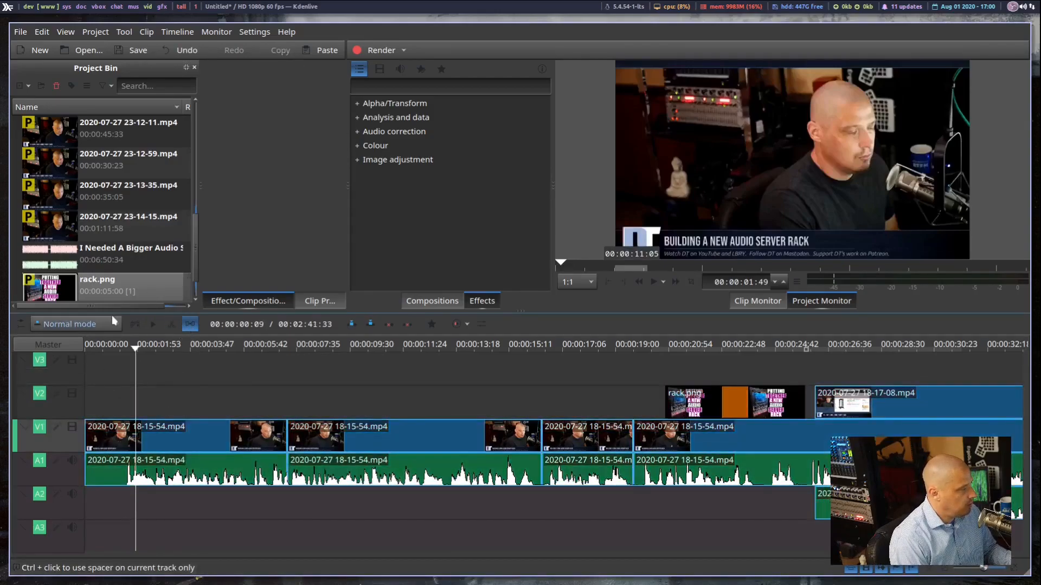
pyautogui.press('s')
pyautogui.press('Home')
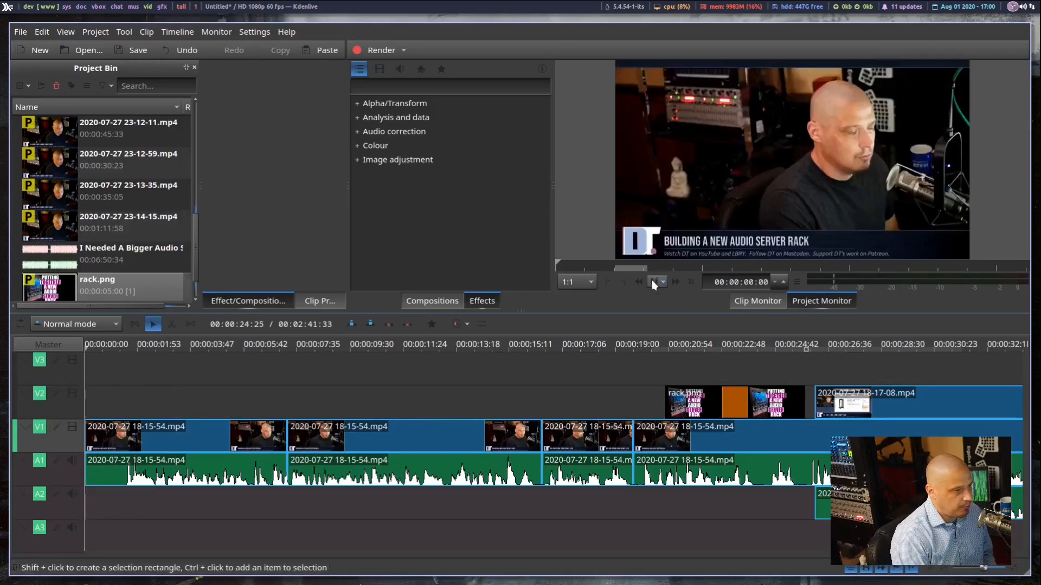
pyautogui.click(652, 280)
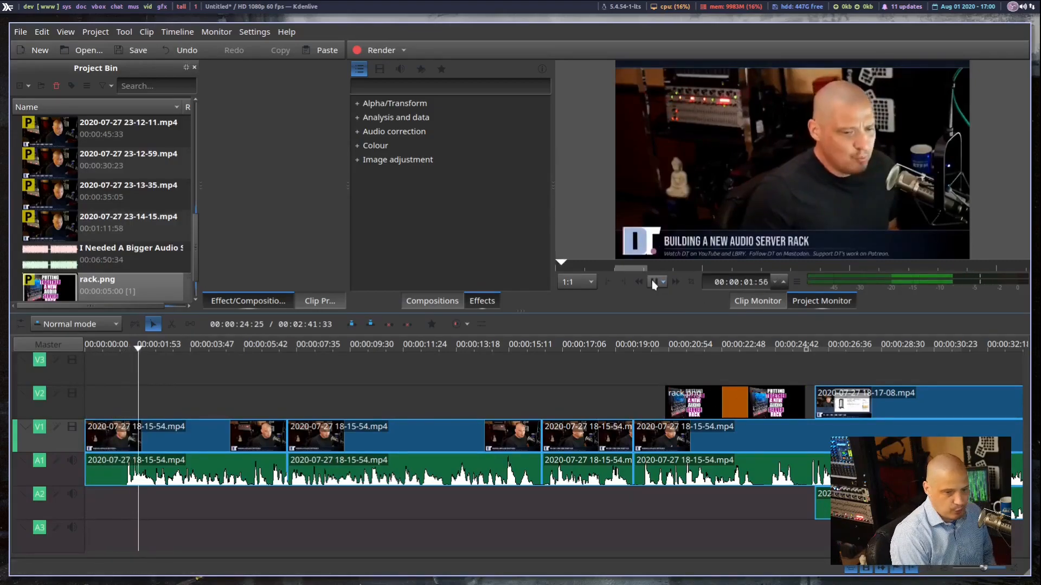
pyautogui.click(652, 280)
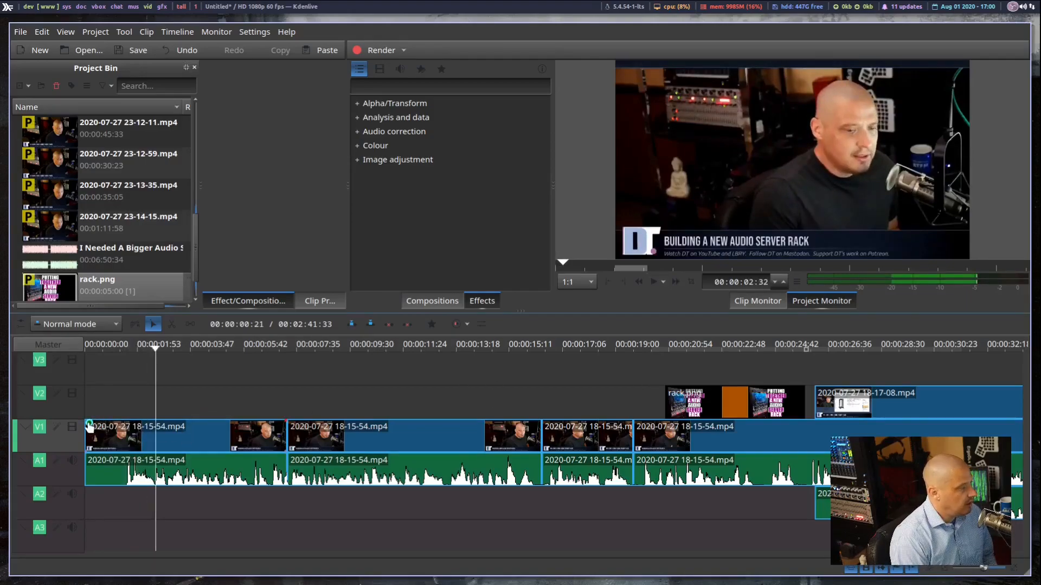
# Add a short fade-in to the first clip on track V1 and preview it from the start of the timeline
pyautogui.moveTo(90, 427); pyautogui.dragTo(127, 432)
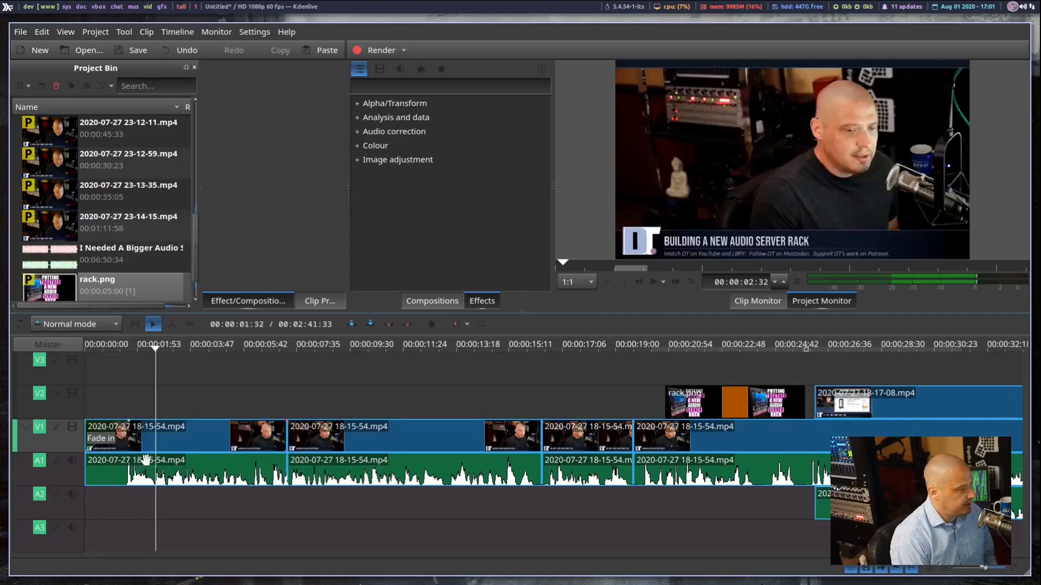
pyautogui.press('Home')
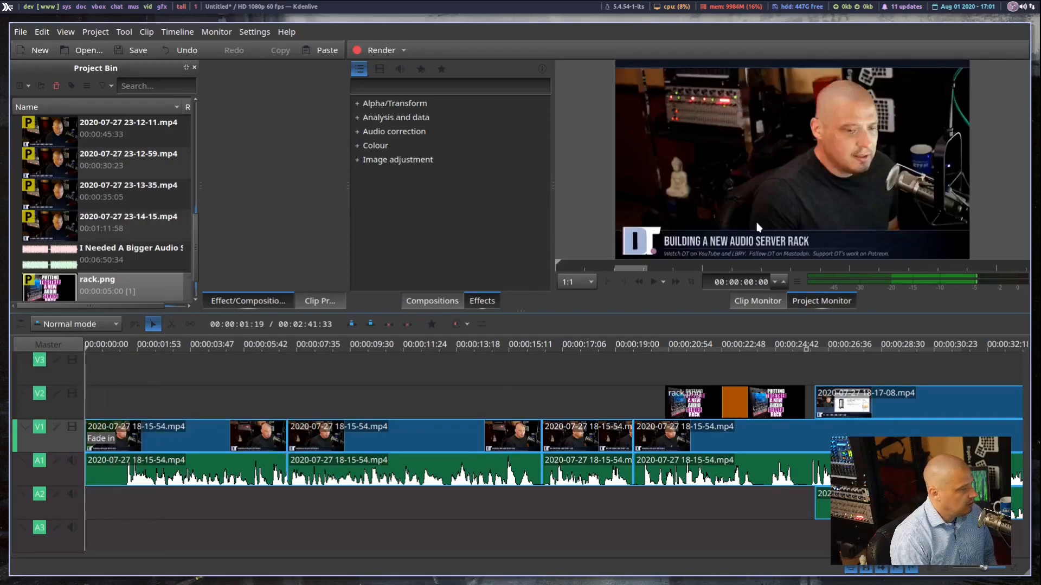
pyautogui.click(649, 282)
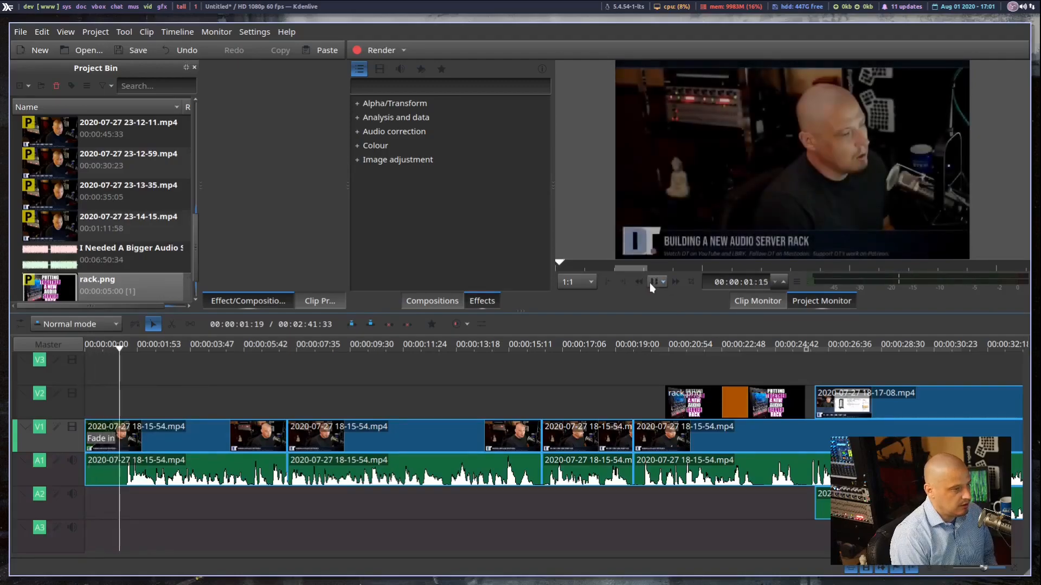
pyautogui.click(649, 282)
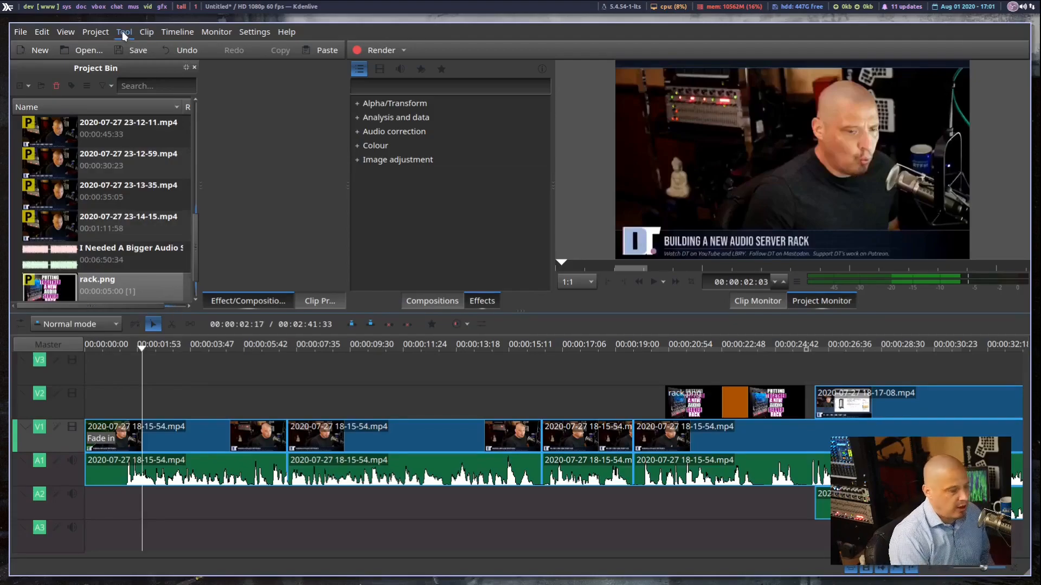
# Create a title clip containing the text "DT IS SO COOL!"
pyautogui.click(96, 32)
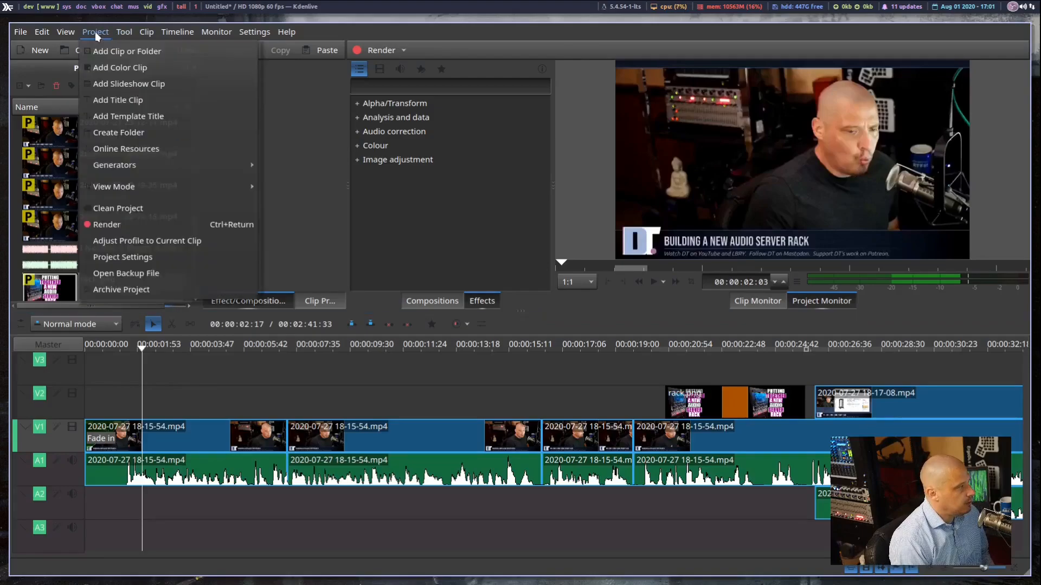
pyautogui.click(138, 100)
pyautogui.click(383, 318)
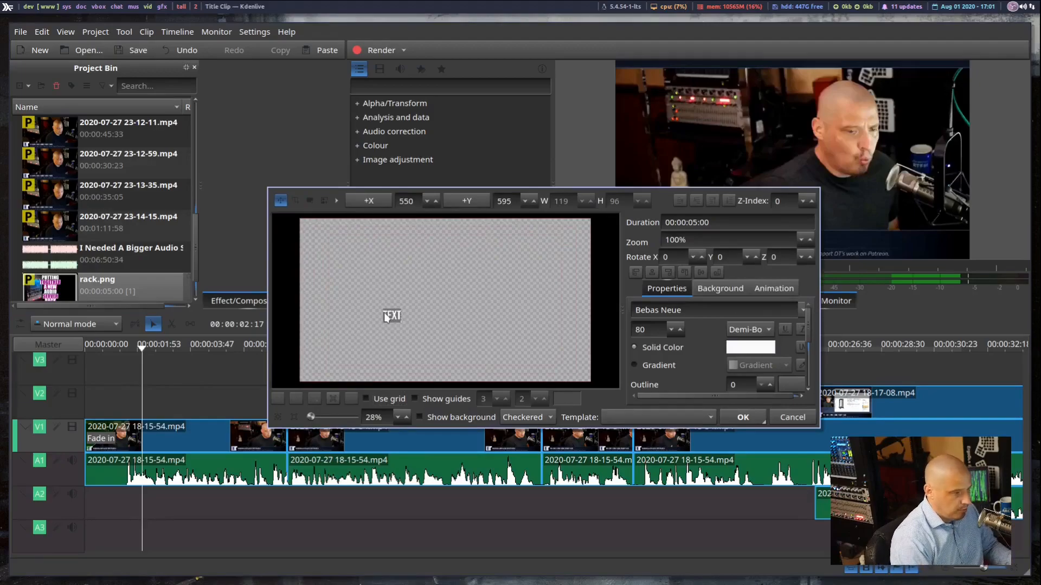
pyautogui.write('DT IS SO COOL!')
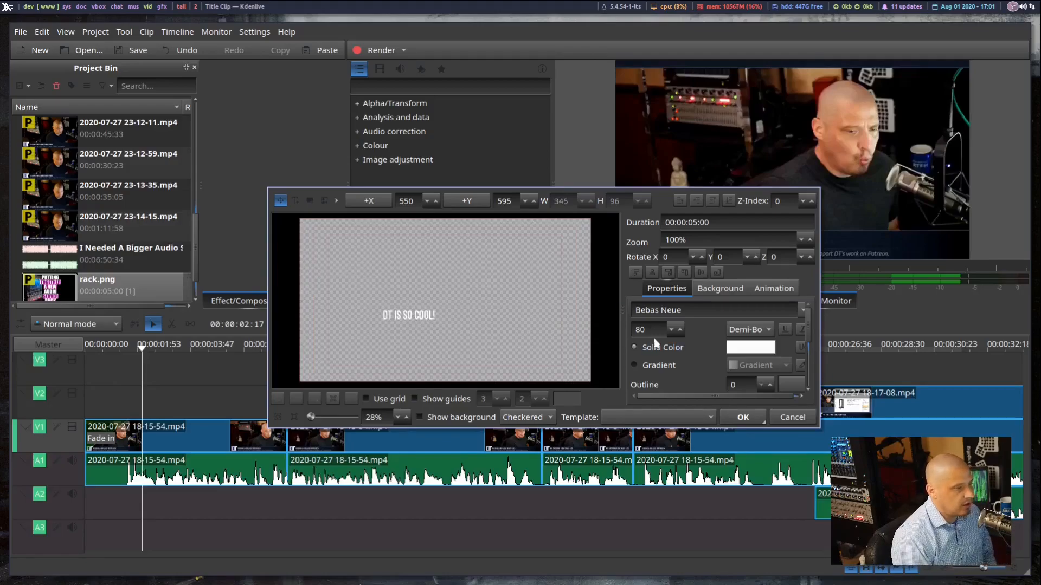
# Set the title text's font size to 100 and move it to about X 714, Y 684
pyautogui.click(681, 331)
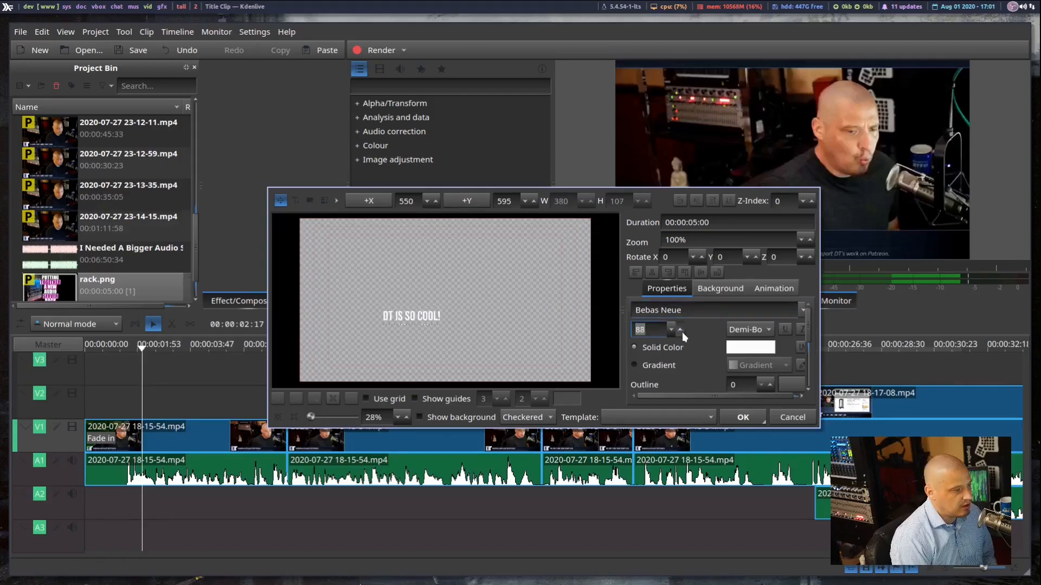
pyautogui.click(681, 331)
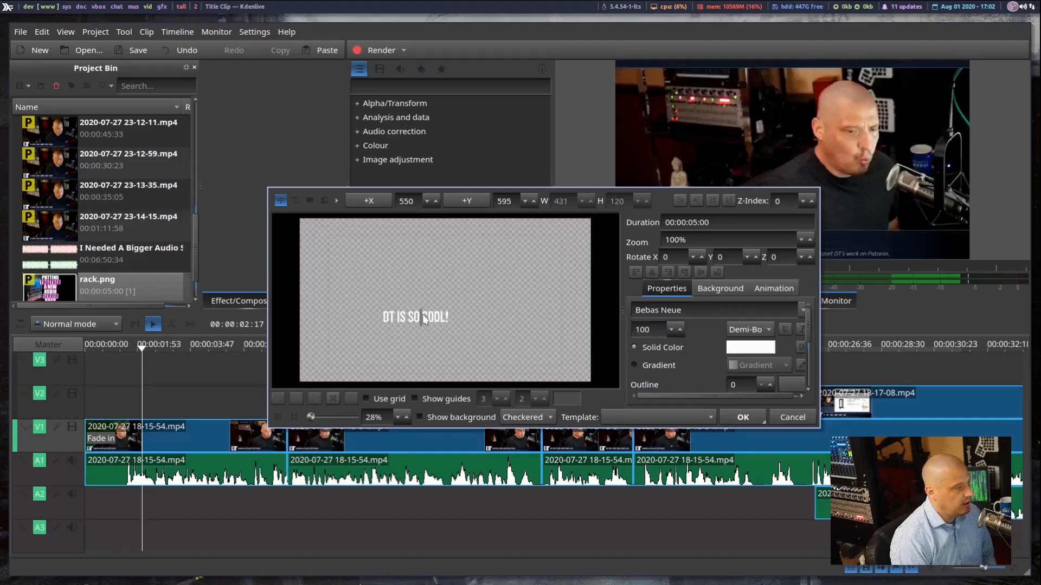
pyautogui.moveTo(393, 315); pyautogui.dragTo(416, 328)
pyautogui.click(419, 296)
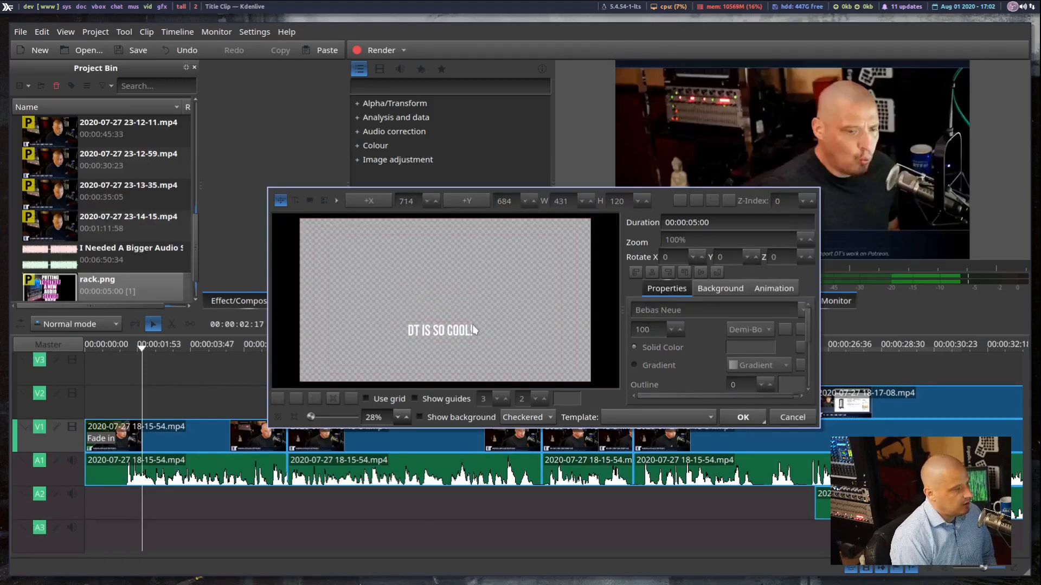
pyautogui.click(297, 203)
pyautogui.click(379, 268)
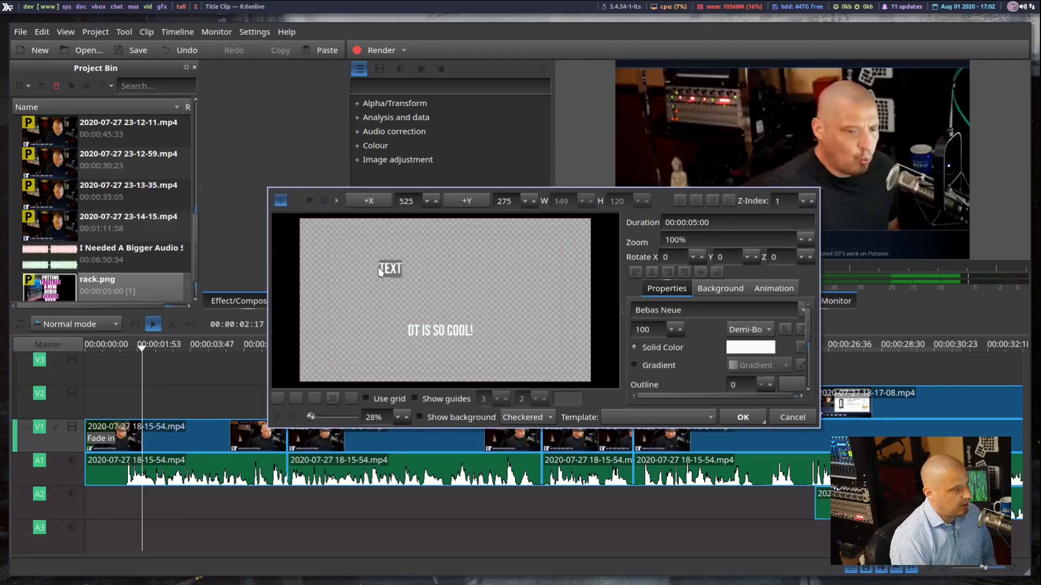
pyautogui.press('BackSpace')
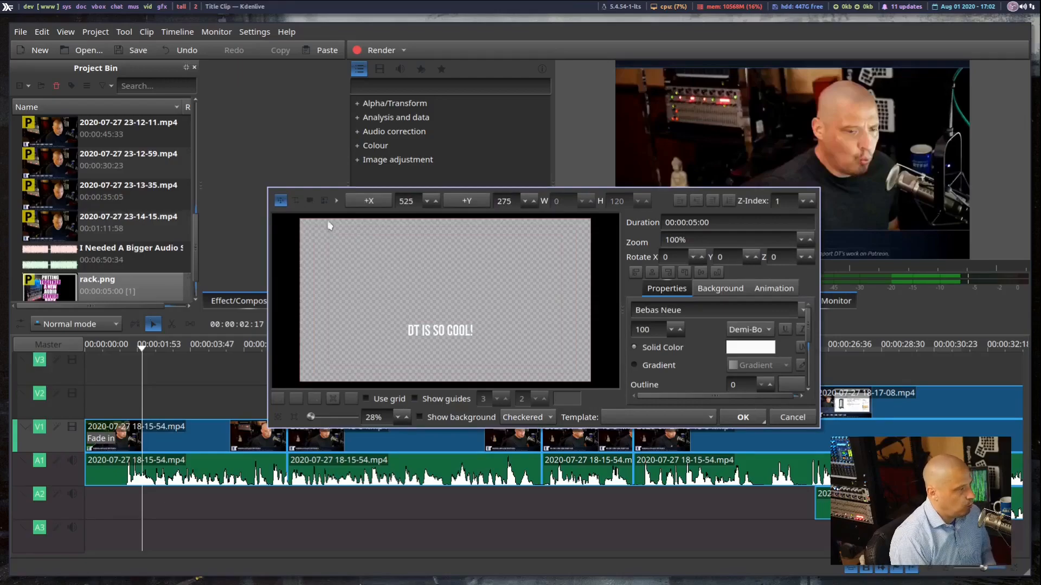
# Draw a rectangle about 492 × 139 over the title text, positioned at about X 678, Y 668
pyautogui.click(310, 203)
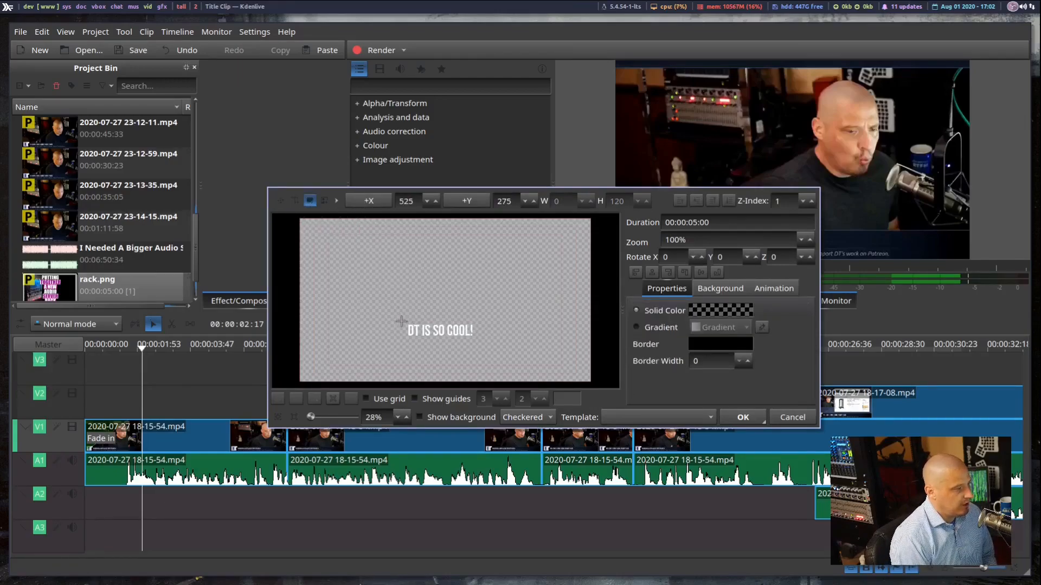
pyautogui.moveTo(404, 319)
pyautogui.mouseDown()
pyautogui.moveTo(438, 341)
pyautogui.moveTo(477, 341)
pyautogui.mouseUp()
pyautogui.moveTo(406, 334); pyautogui.dragTo(403, 333)
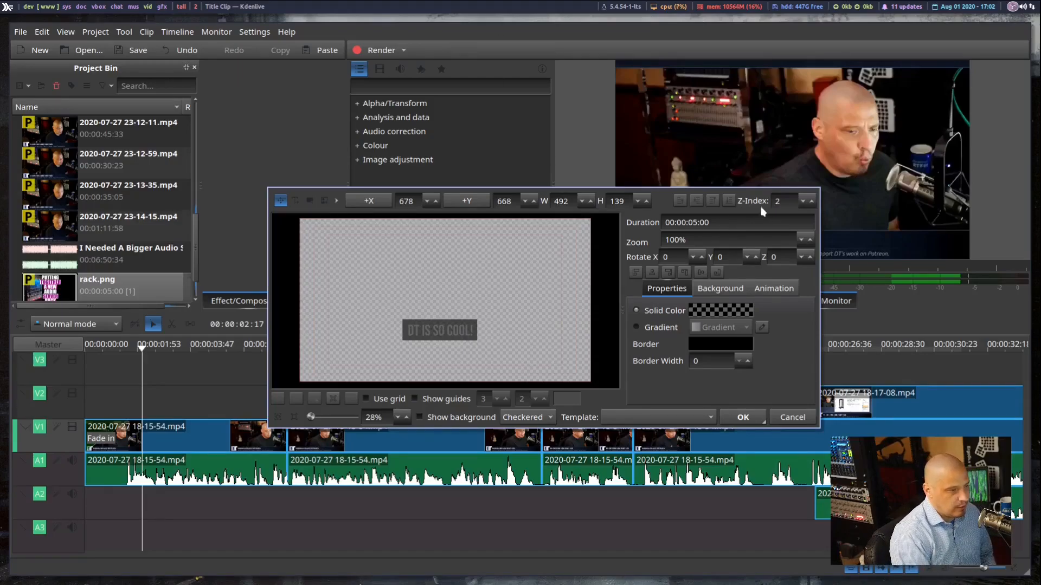
# Set the rectangle's Z-index to -1 to place it behind the text, and save the title clip
pyautogui.click(803, 202)
pyautogui.click(803, 202)
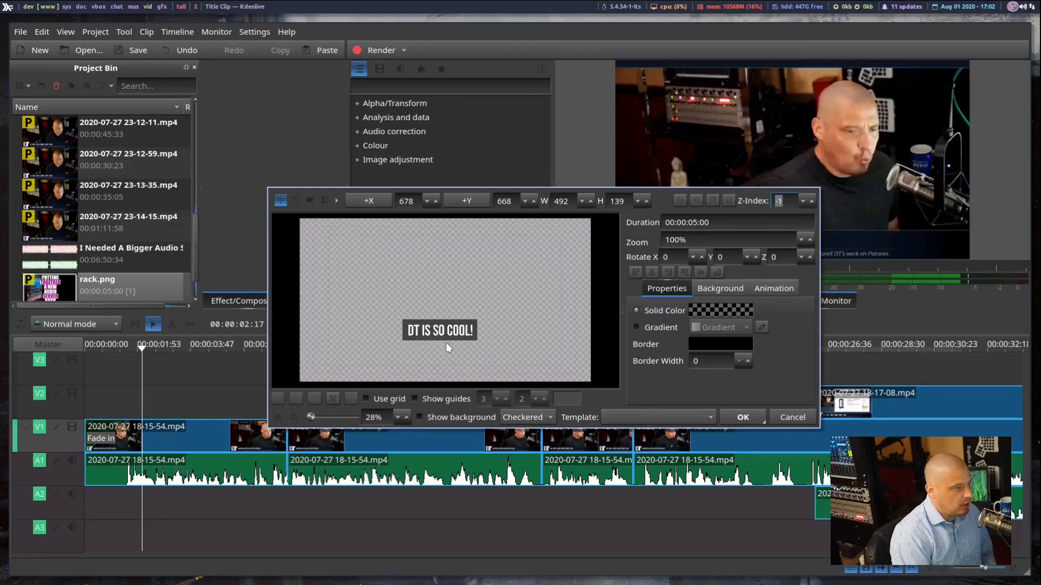
pyautogui.click(459, 332)
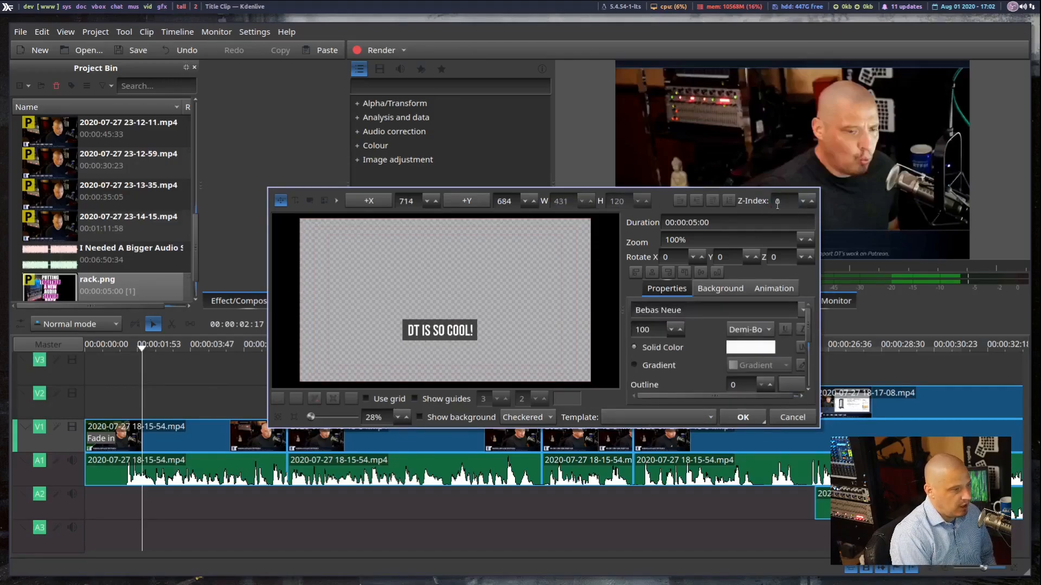
pyautogui.click(468, 287)
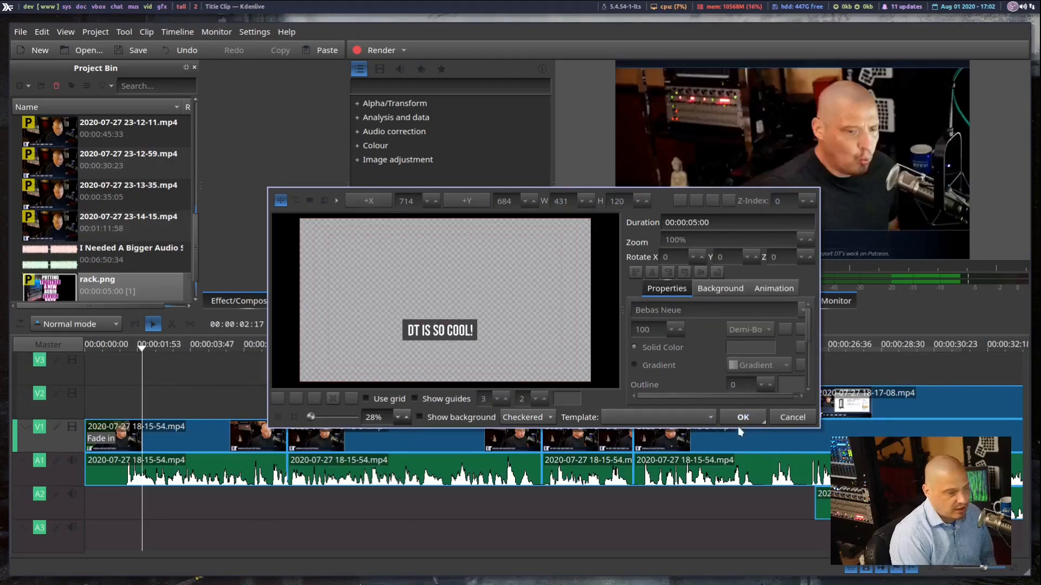
pyautogui.click(748, 417)
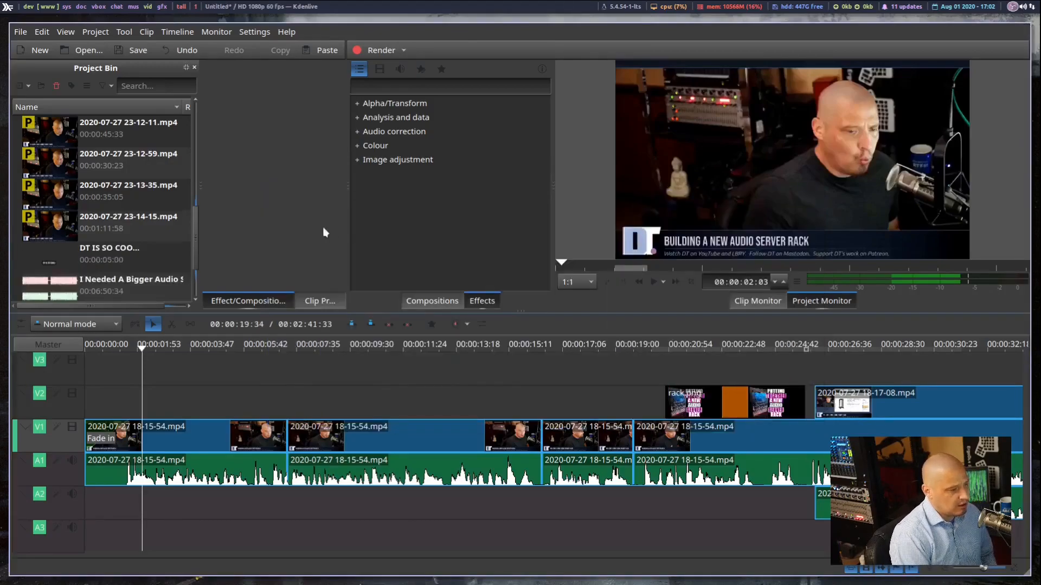
# Place the DT IS SO COOL! title clip on track V2 at about 2.5 seconds and play the timeline from the start
pyautogui.click(107, 262)
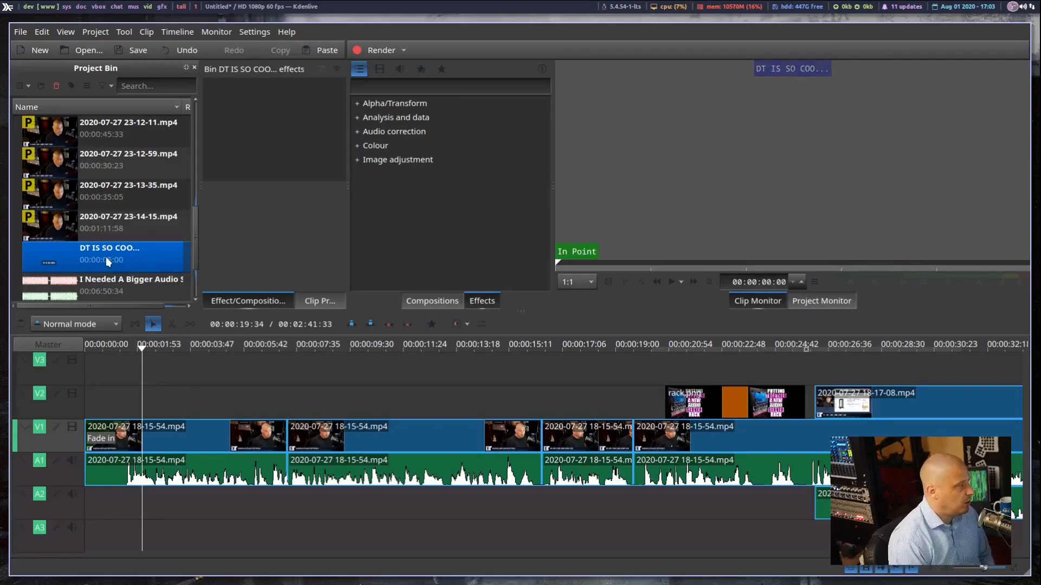
pyautogui.moveTo(106, 259); pyautogui.dragTo(175, 404)
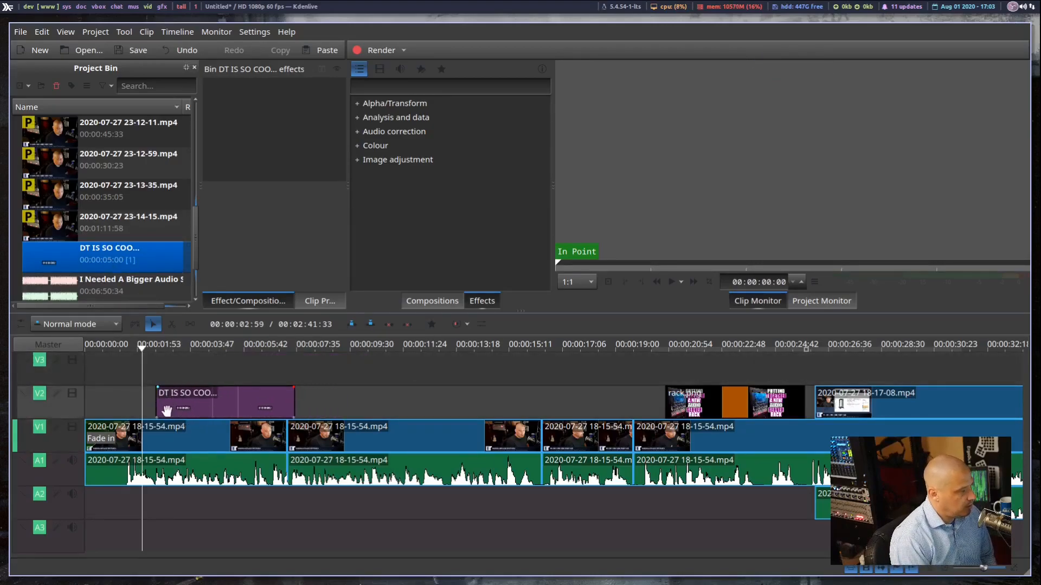
pyautogui.click(118, 396)
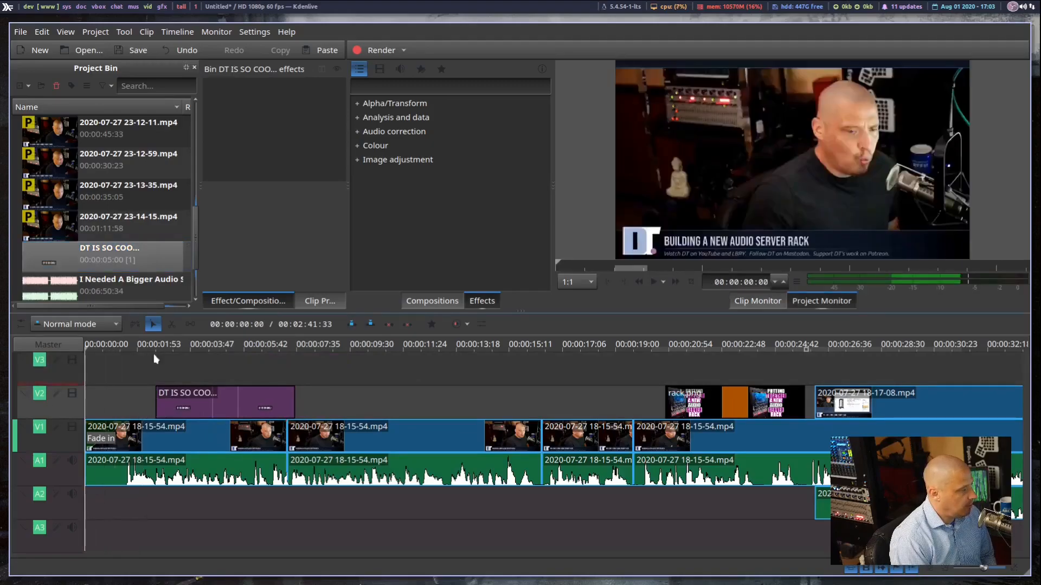
pyautogui.click(653, 281)
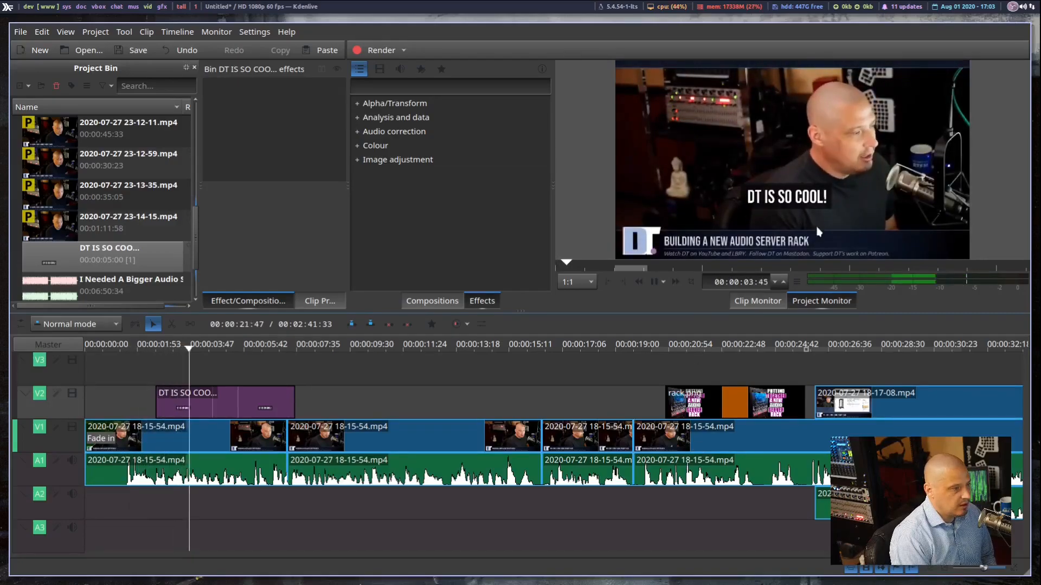
pyautogui.click(655, 283)
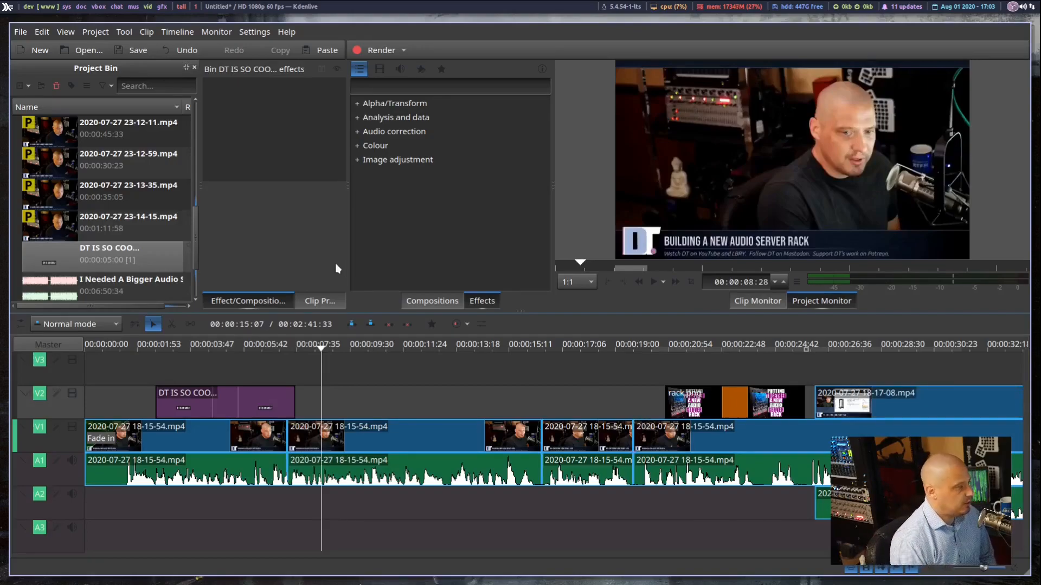
# Add a fade-in and a fade-out to the title clip on V2 and play the timeline from the start
pyautogui.moveTo(157, 389); pyautogui.dragTo(180, 399)
pyautogui.moveTo(293, 388); pyautogui.dragTo(274, 391)
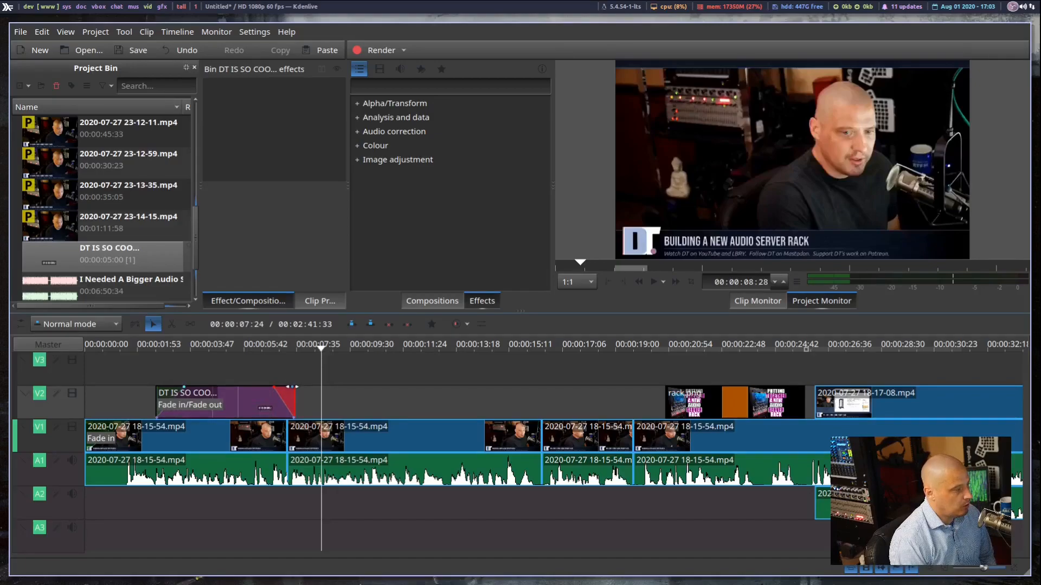
pyautogui.press('Home')
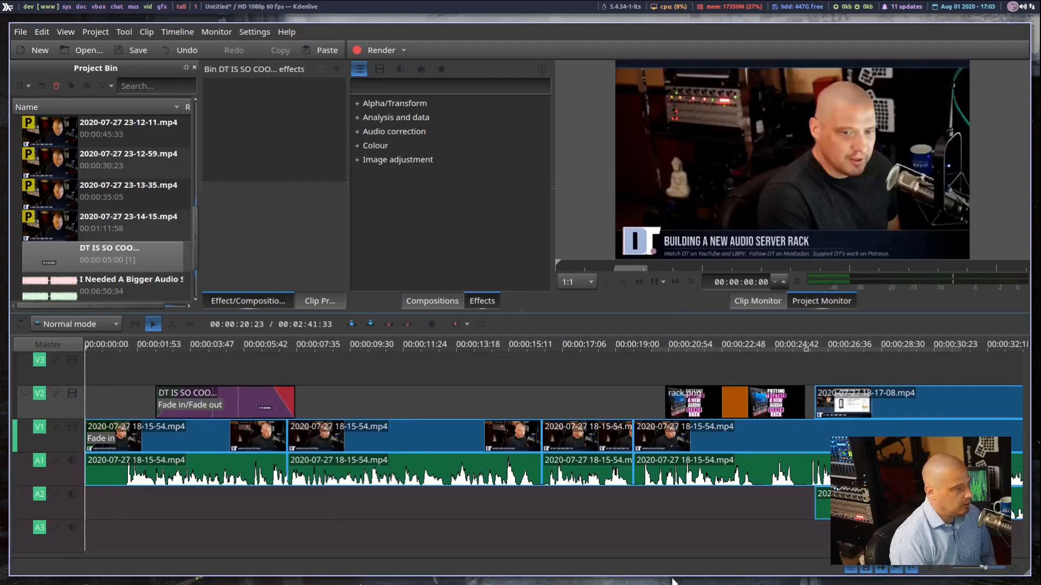
pyautogui.press('space')
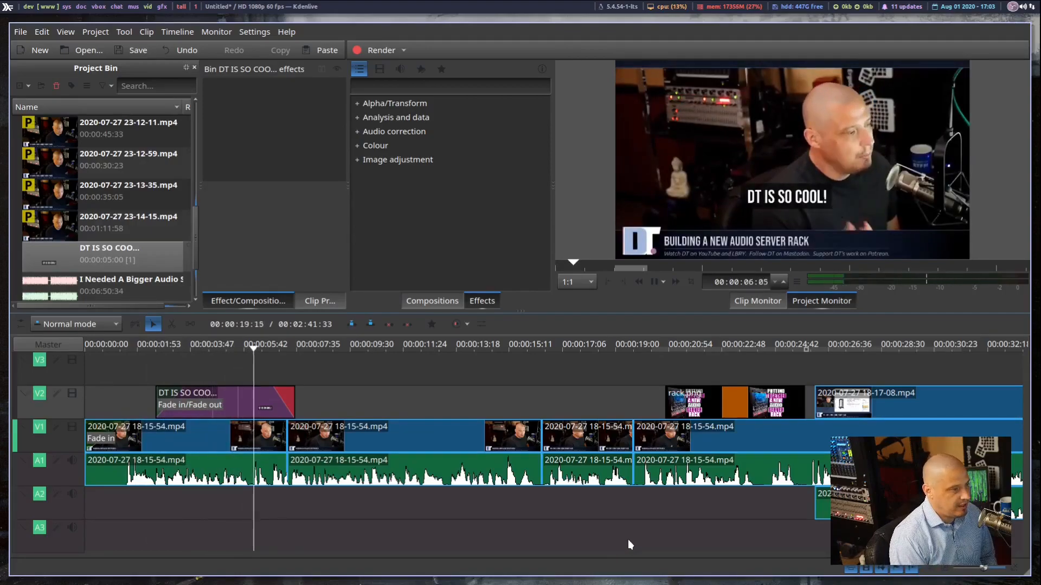
pyautogui.click(654, 282)
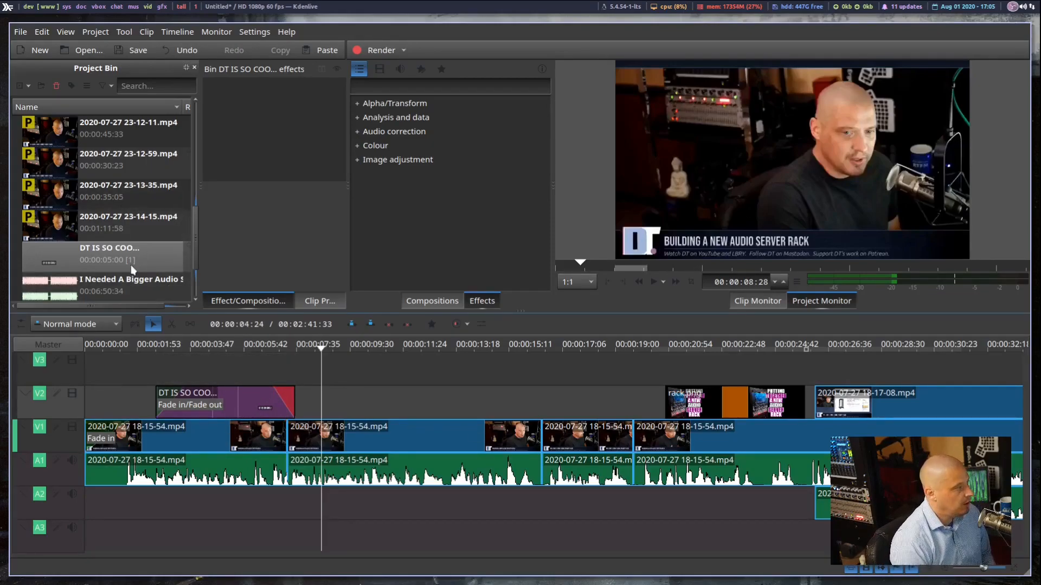
# Reopen the DT IS SO COOL! title clip, review its text and rectangle colour settings, and close it without saving changes
pyautogui.rightClick(119, 256)
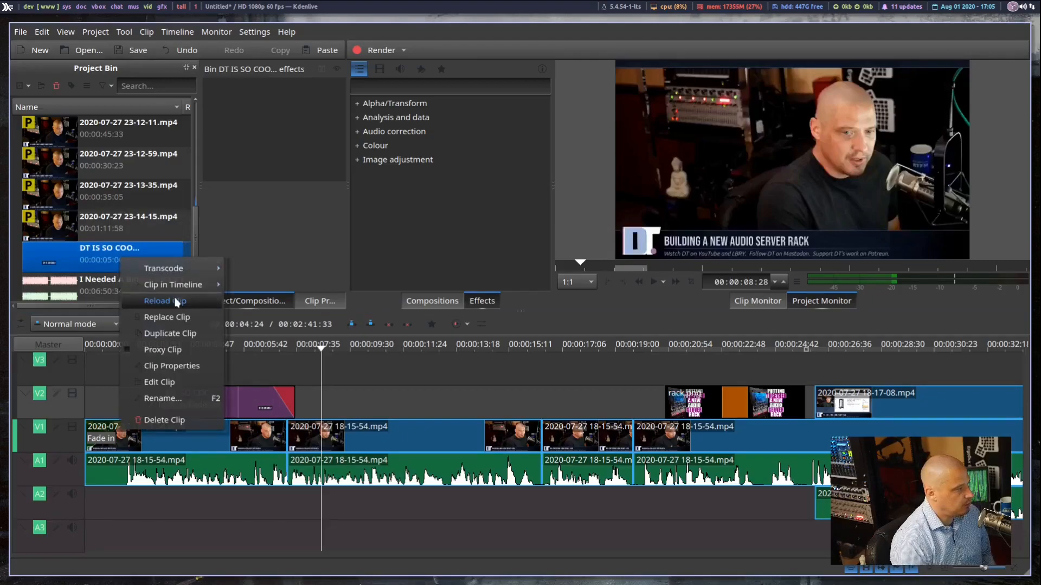
pyautogui.click(159, 383)
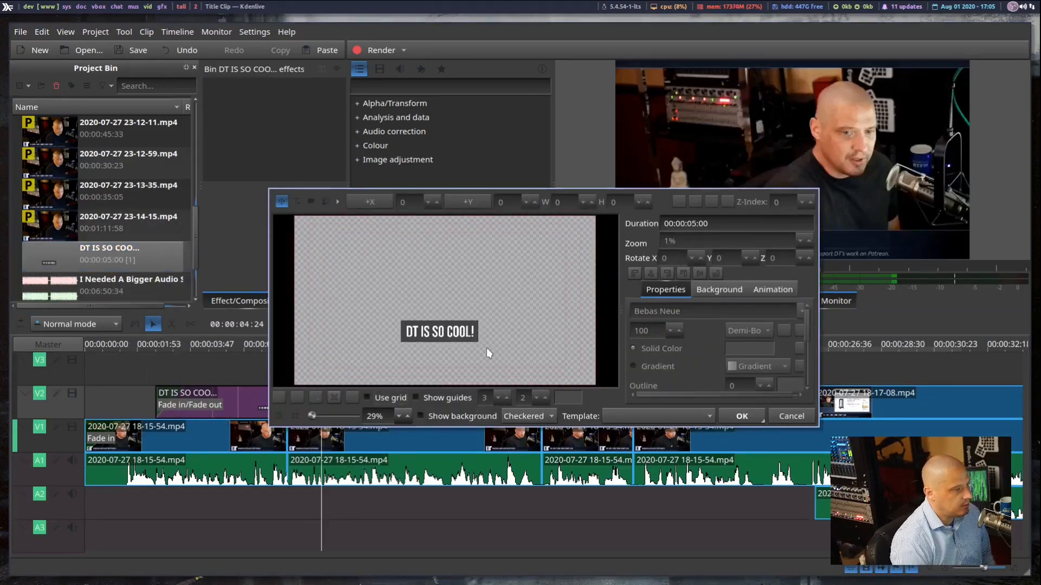
pyautogui.click(458, 335)
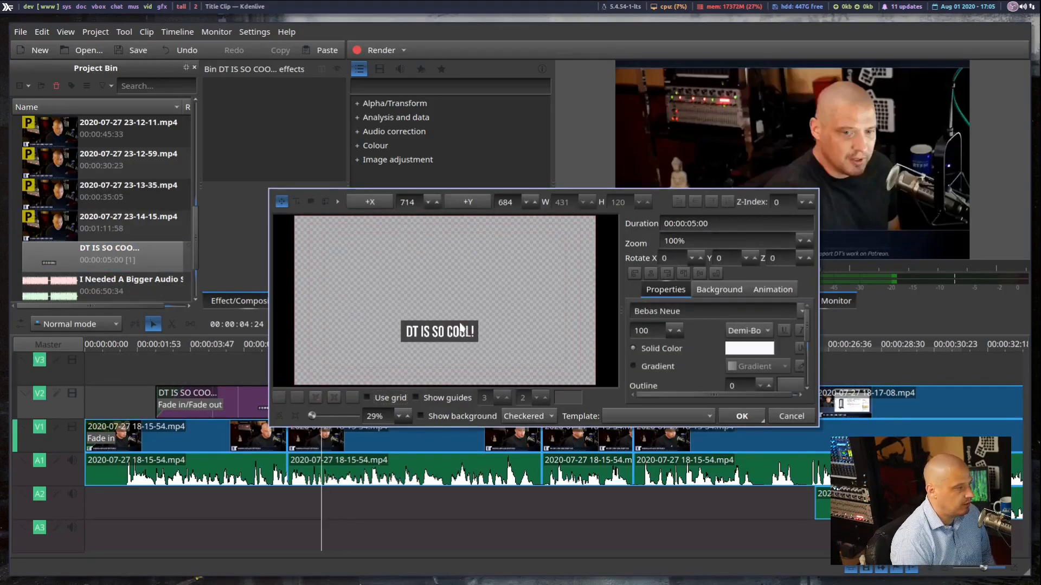
pyautogui.click(462, 329)
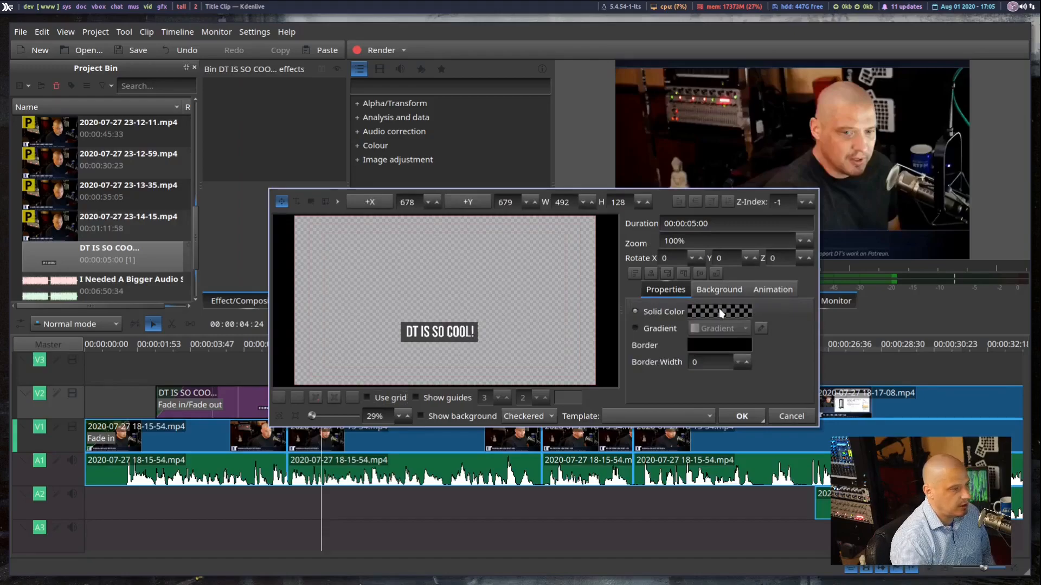
pyautogui.click(719, 345)
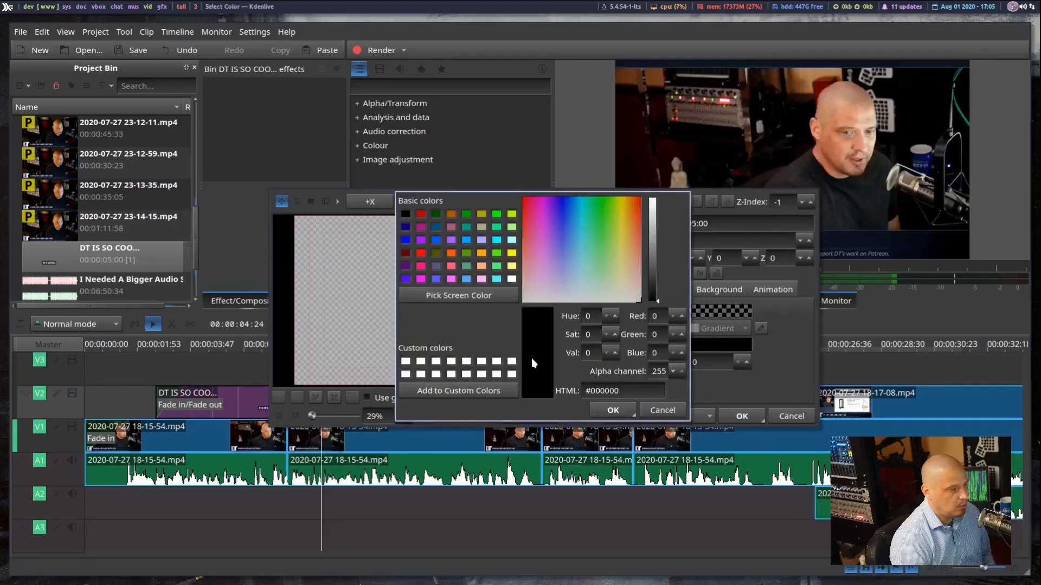
pyautogui.click(662, 410)
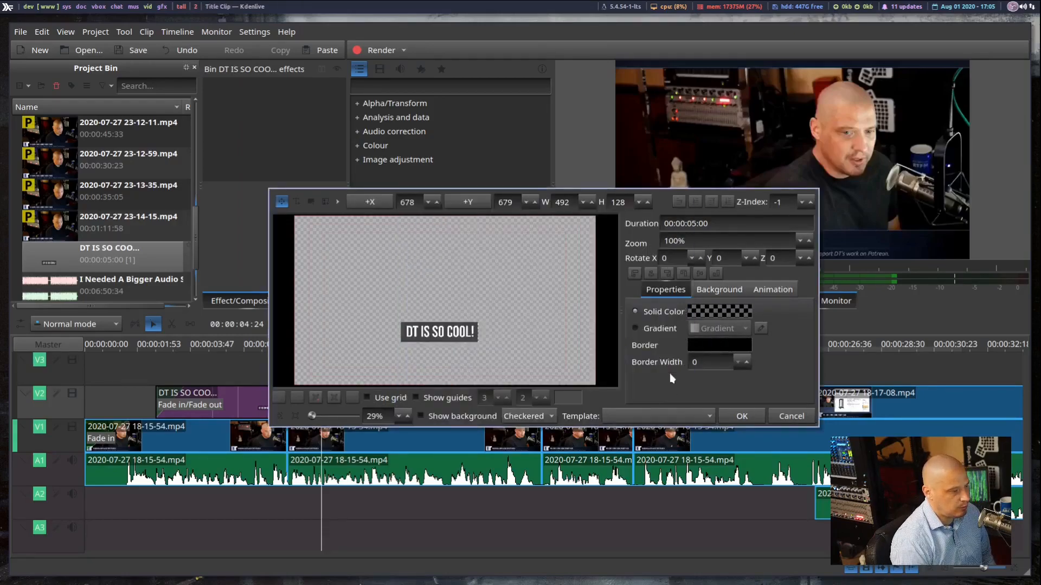
pyautogui.click(783, 417)
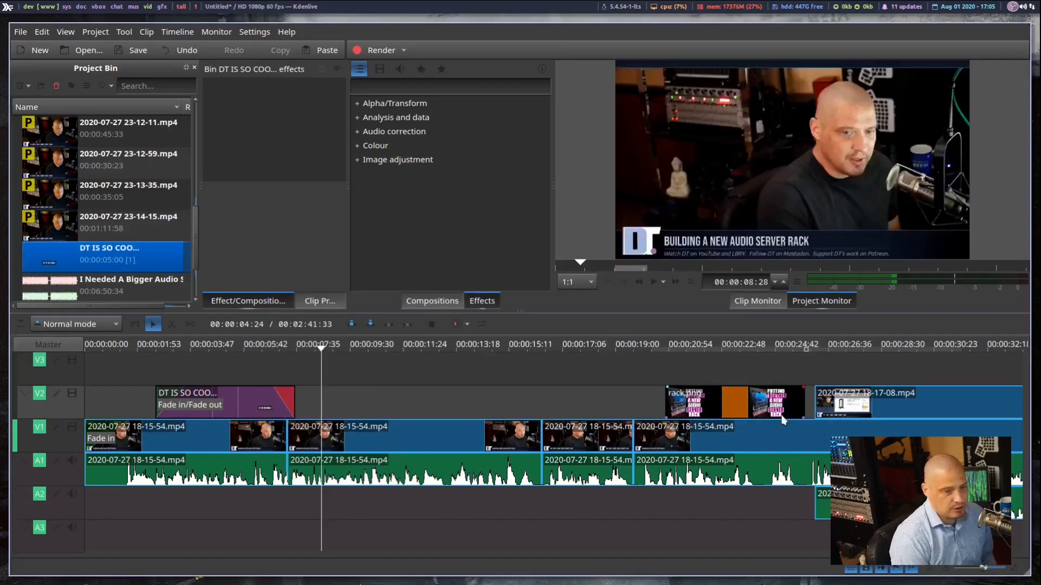
pyautogui.press('super+8')
pyautogui.click(530, 518)
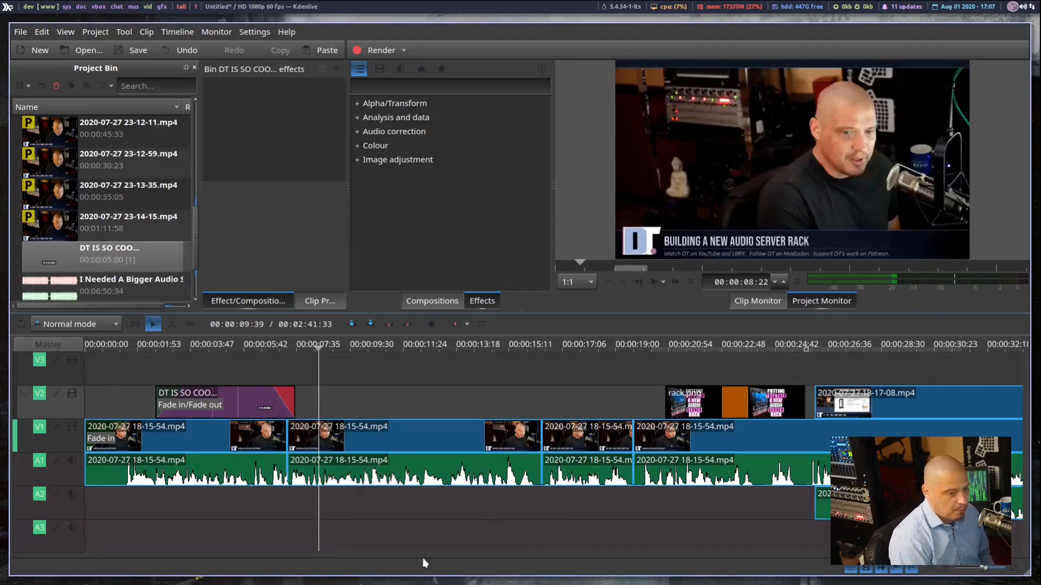
pyautogui.press('super+8')
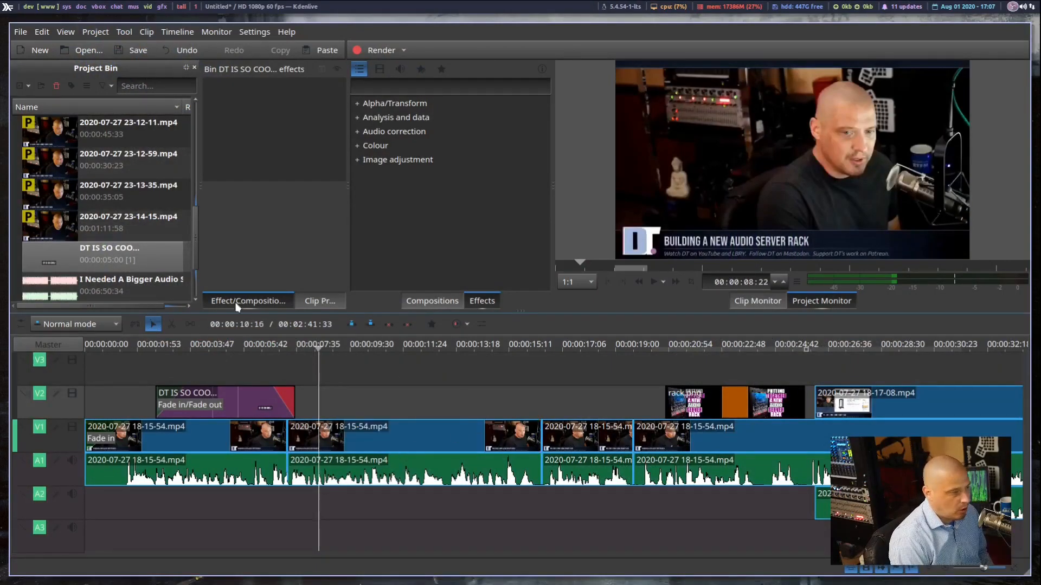
pyautogui.click(171, 324)
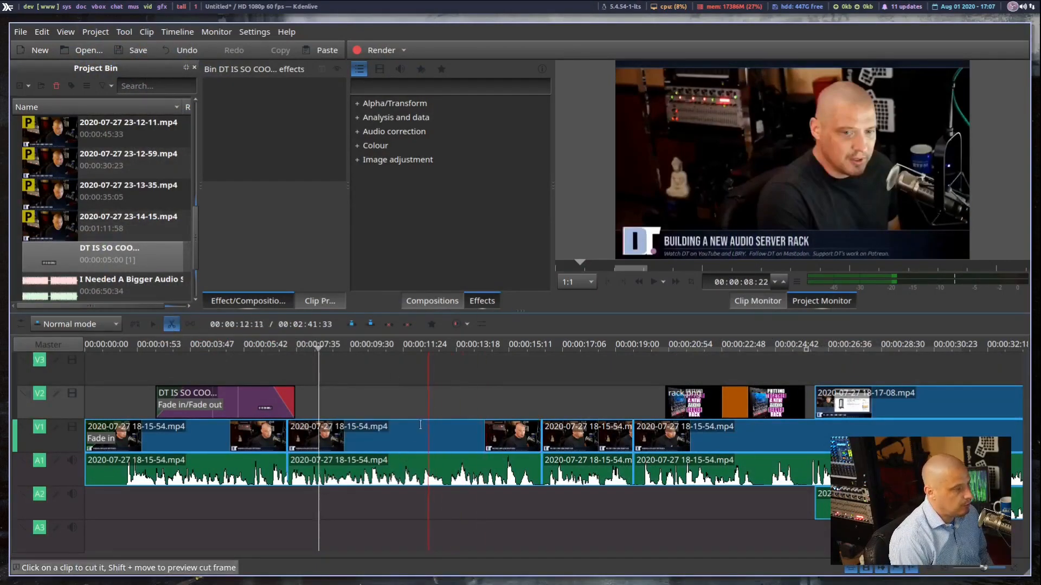
pyautogui.click(420, 464)
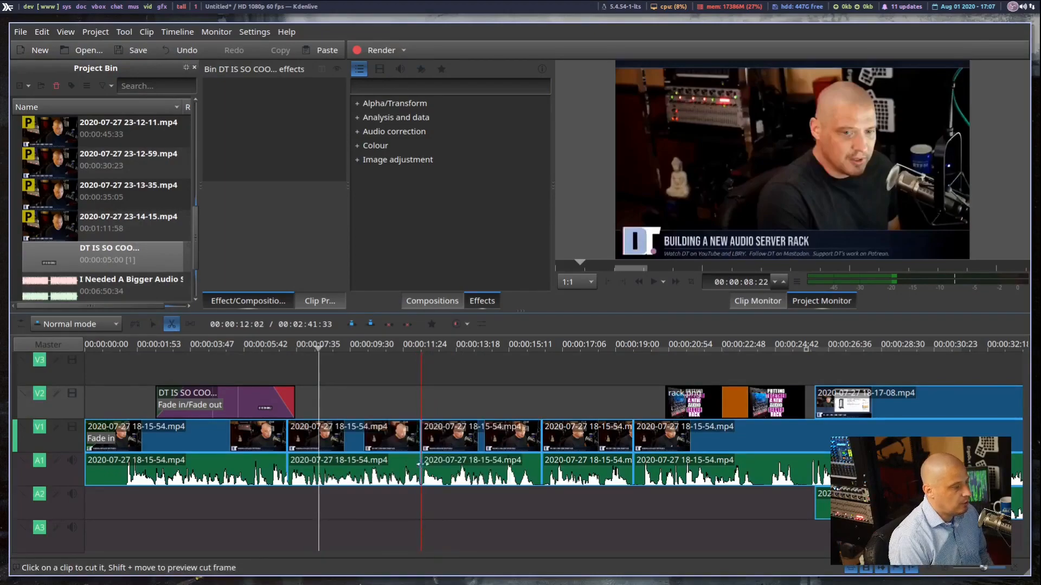
pyautogui.click(446, 469)
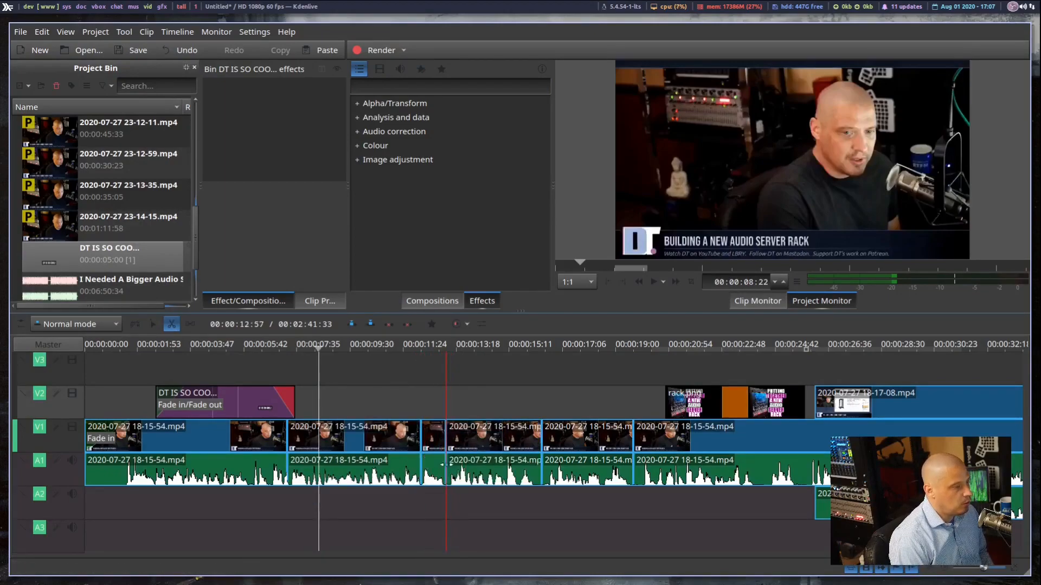
# Try the Volume (keyframable) effect on the short A1 segment with the gain at 13 dB and -100 dB, and remove the effect
pyautogui.click(153, 324)
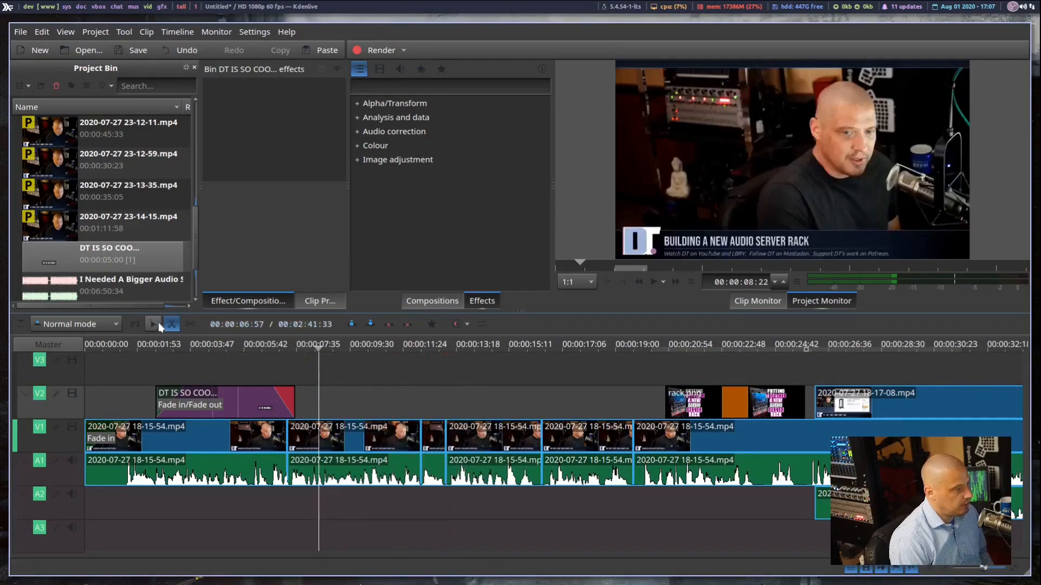
pyautogui.click(433, 470)
pyautogui.rightClick(434, 476)
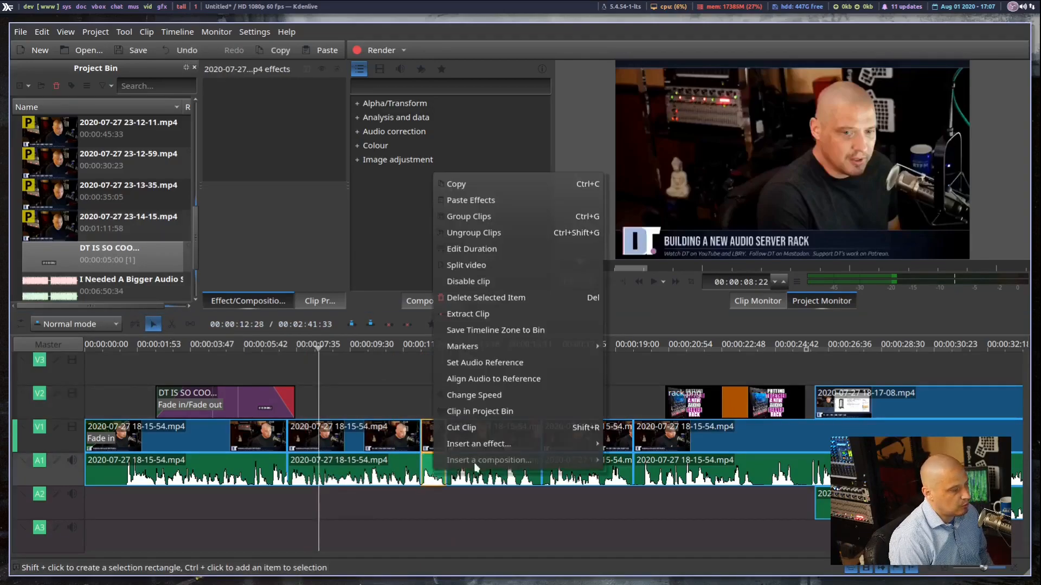
pyautogui.moveTo(492, 444)
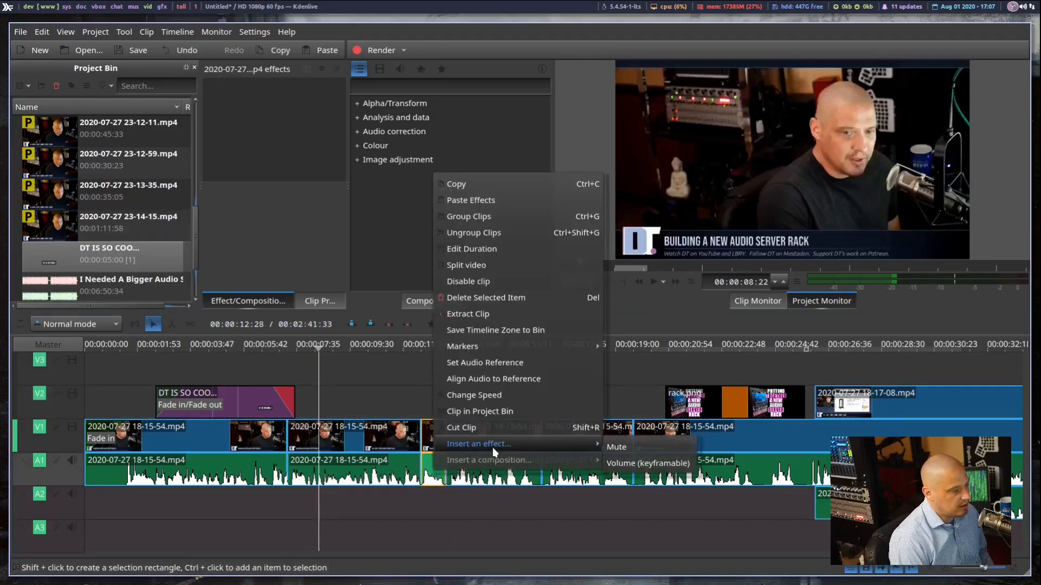
pyautogui.click(669, 464)
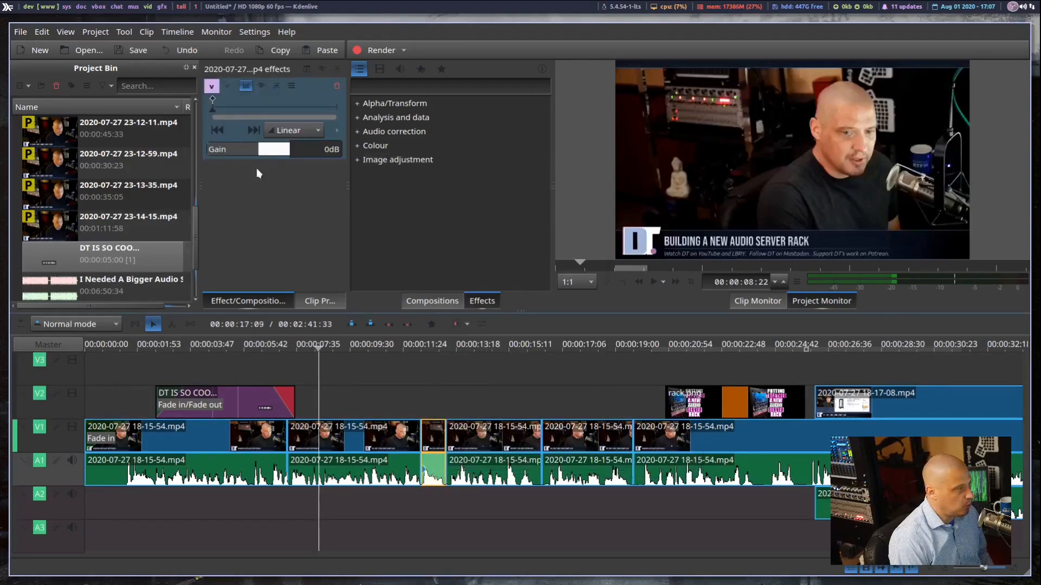
pyautogui.moveTo(260, 153); pyautogui.dragTo(267, 156)
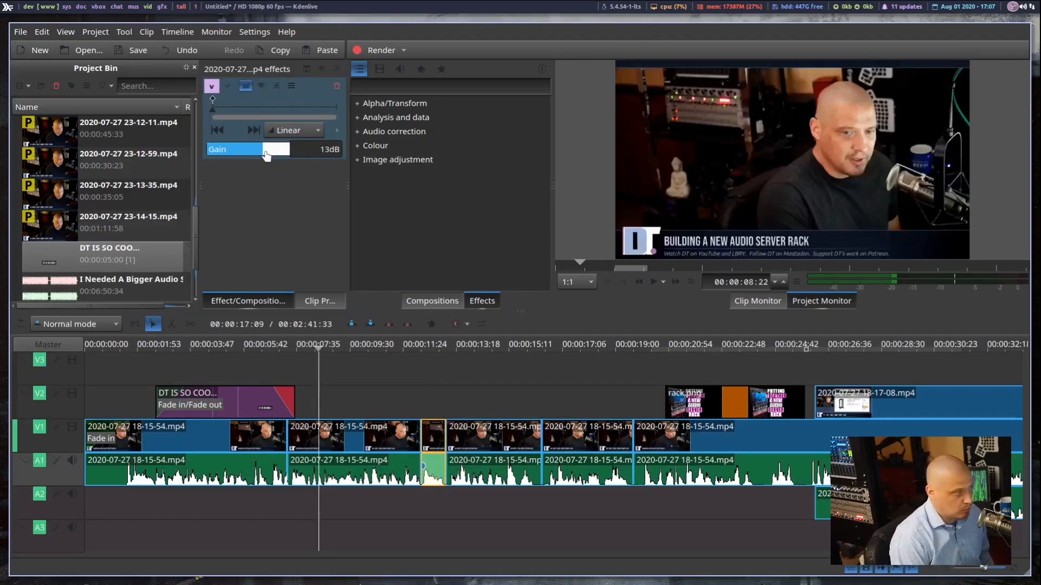
pyautogui.moveTo(268, 153); pyautogui.dragTo(190, 160)
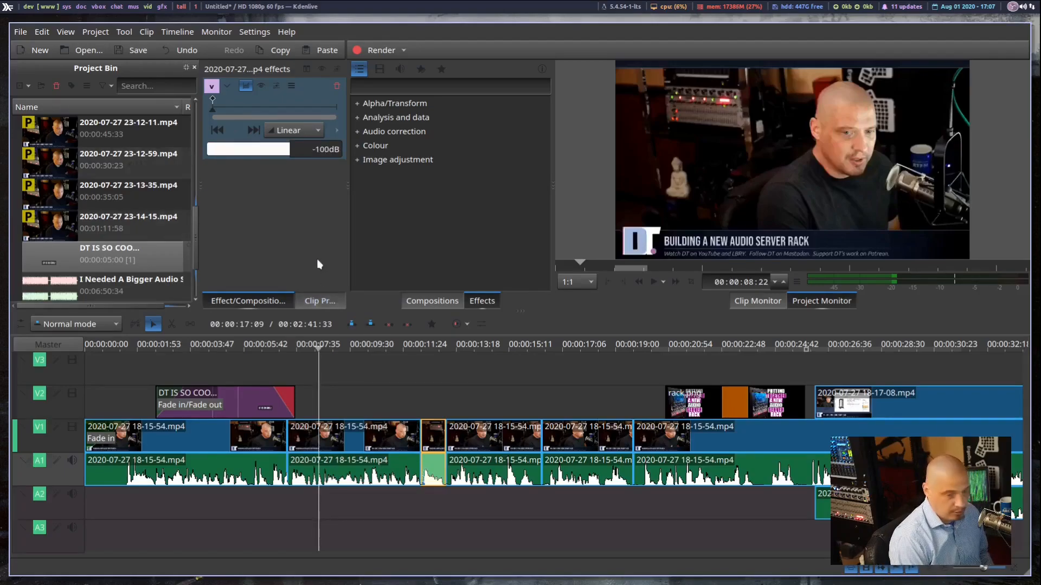
pyautogui.click(337, 85)
# Compare the effects offered for the short segment's audio on A1 with those offered for its video on V1
pyautogui.click(434, 469)
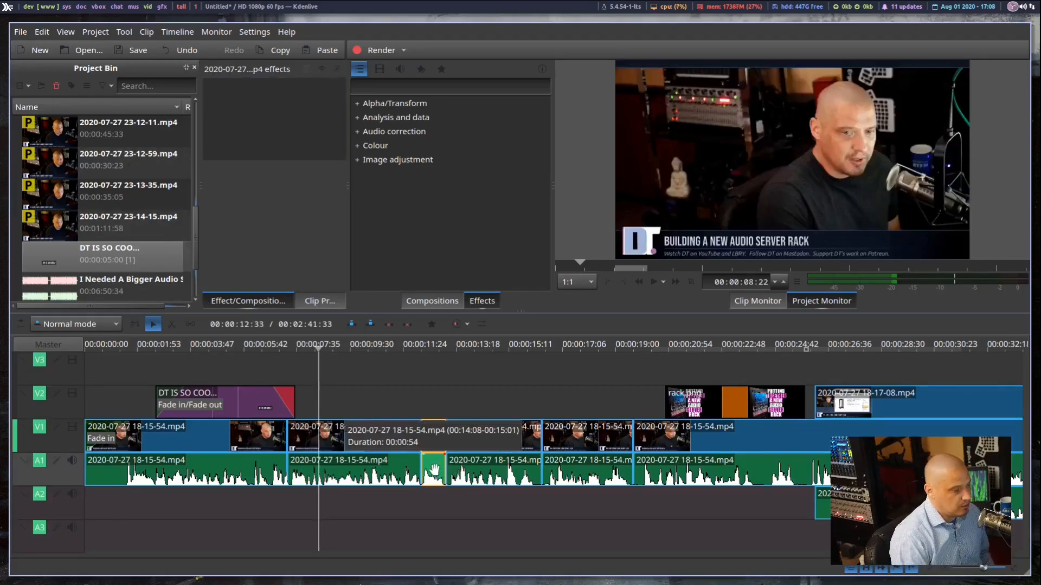
pyautogui.rightClick(434, 470)
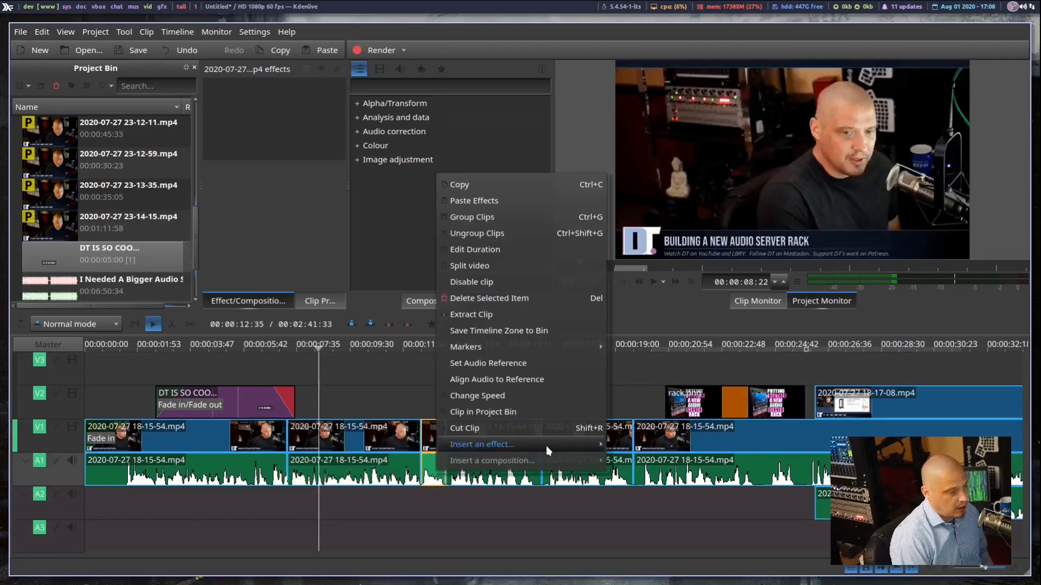
pyautogui.moveTo(549, 446)
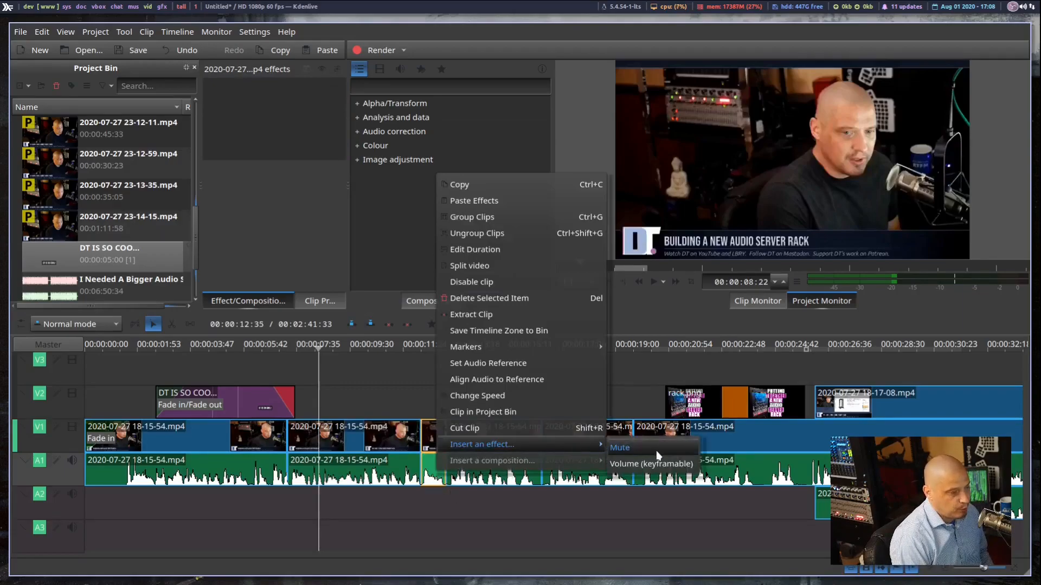
pyautogui.click(395, 386)
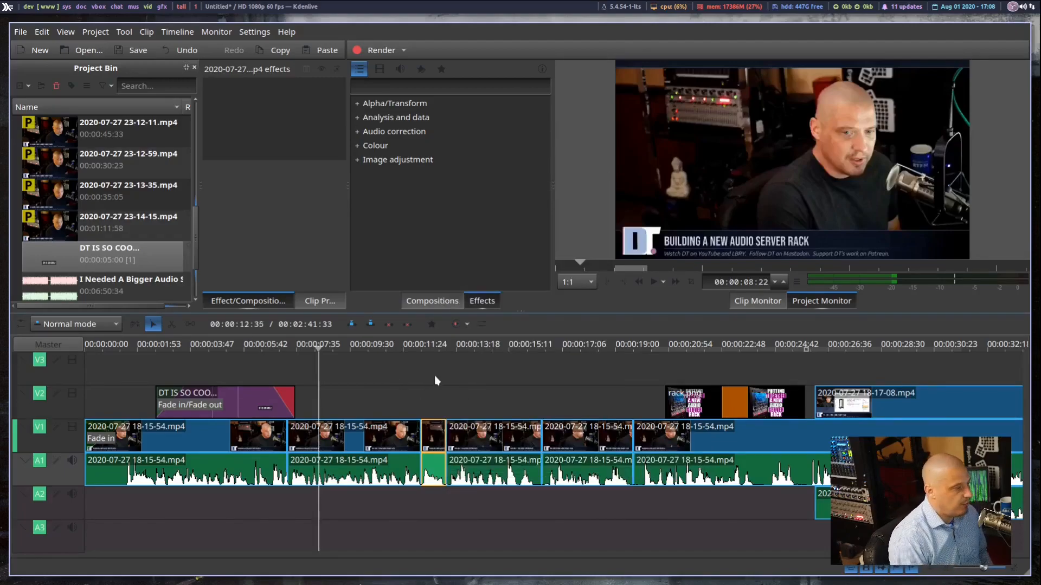
pyautogui.rightClick(439, 436)
pyautogui.moveTo(508, 408)
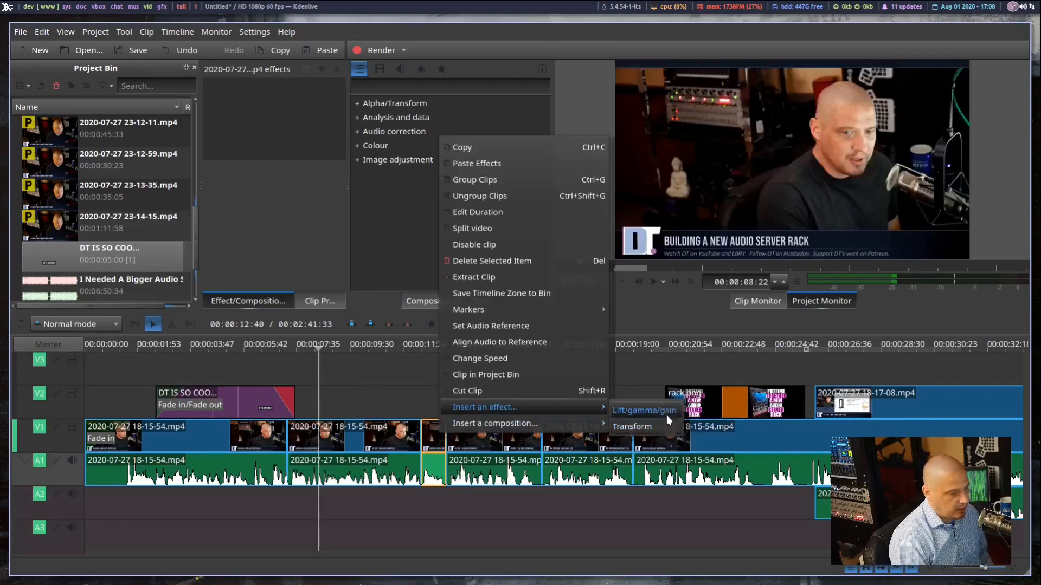
pyautogui.rightClick(438, 469)
pyautogui.rightClick(438, 469)
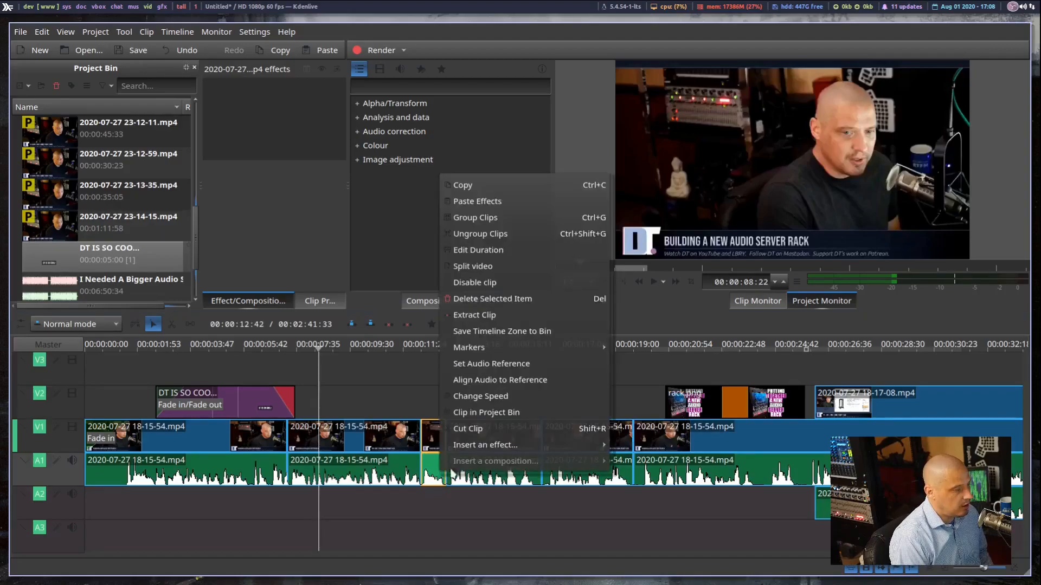
pyautogui.moveTo(486, 445)
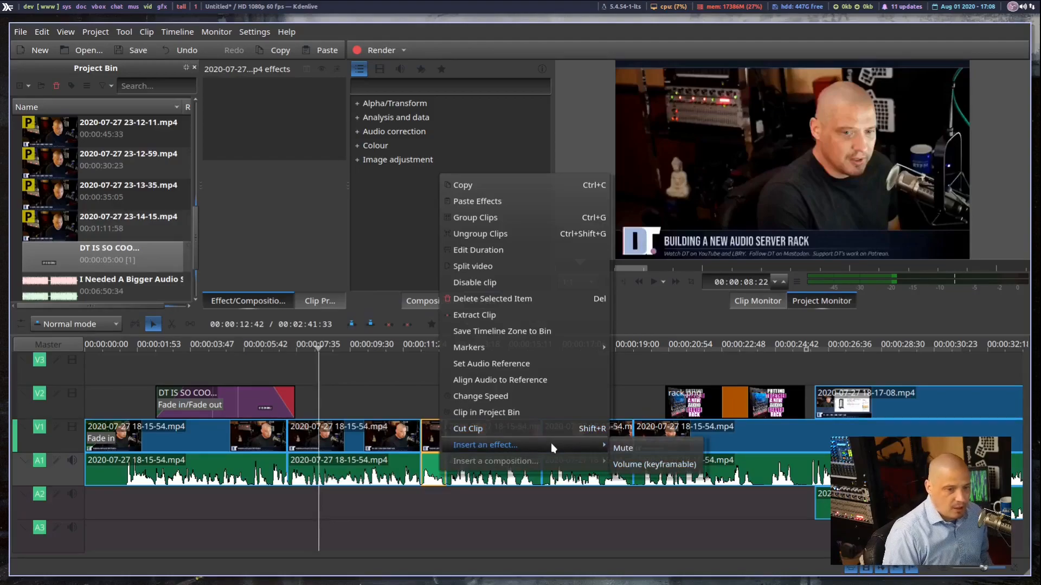
pyautogui.click(396, 402)
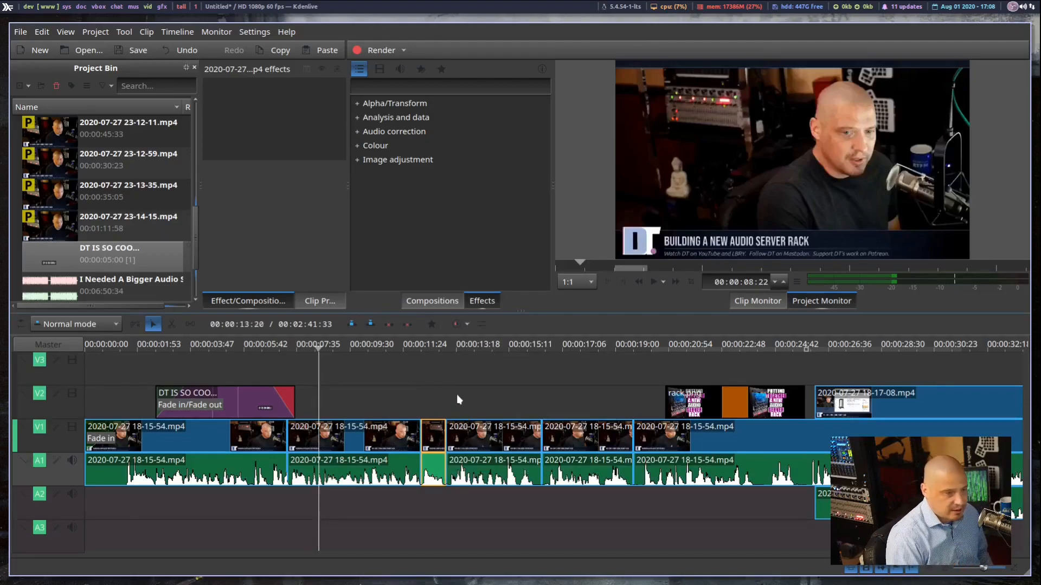
# Look through the Alpha/Transform effects and check the option for adding Vignette Effect to the favorites
pyautogui.click(357, 103)
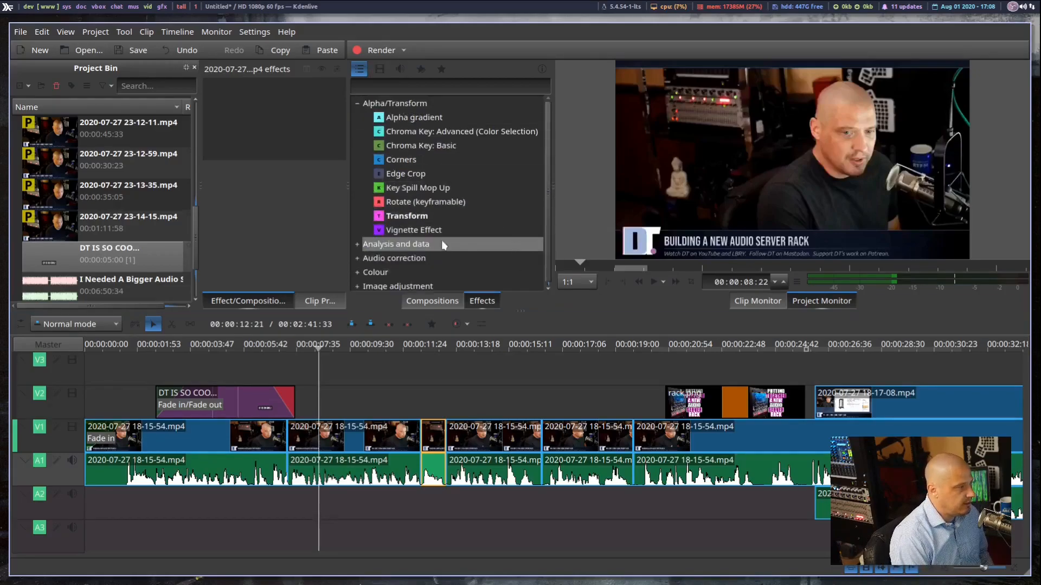
pyautogui.rightClick(440, 229)
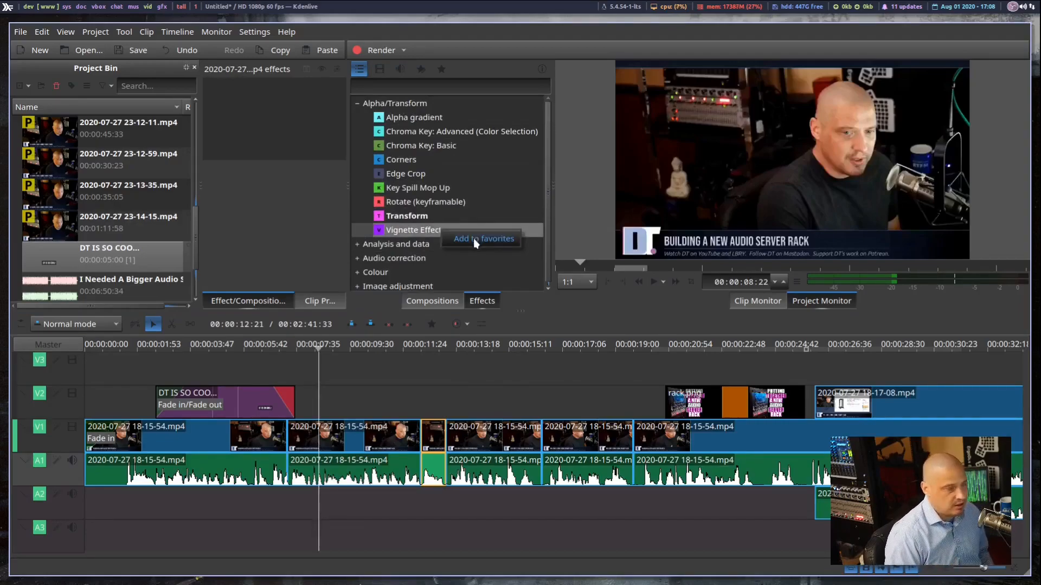
pyautogui.click(357, 105)
pyautogui.click(357, 103)
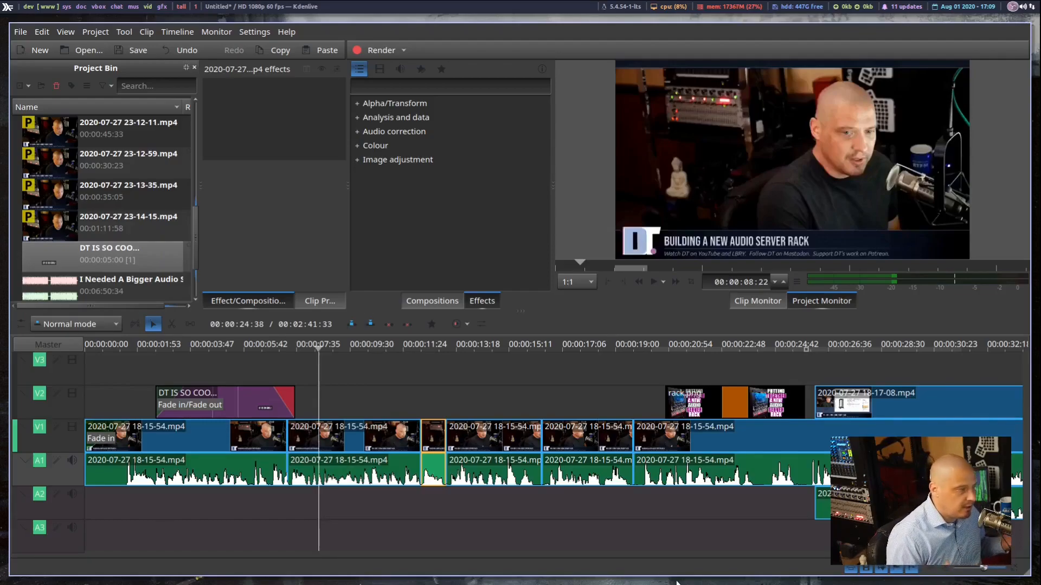
# Move rack.png on V2 to start at about 15 seconds, and place the playhead at 00:00:26:13
pyautogui.moveTo(714, 394); pyautogui.dragTo(559, 400)
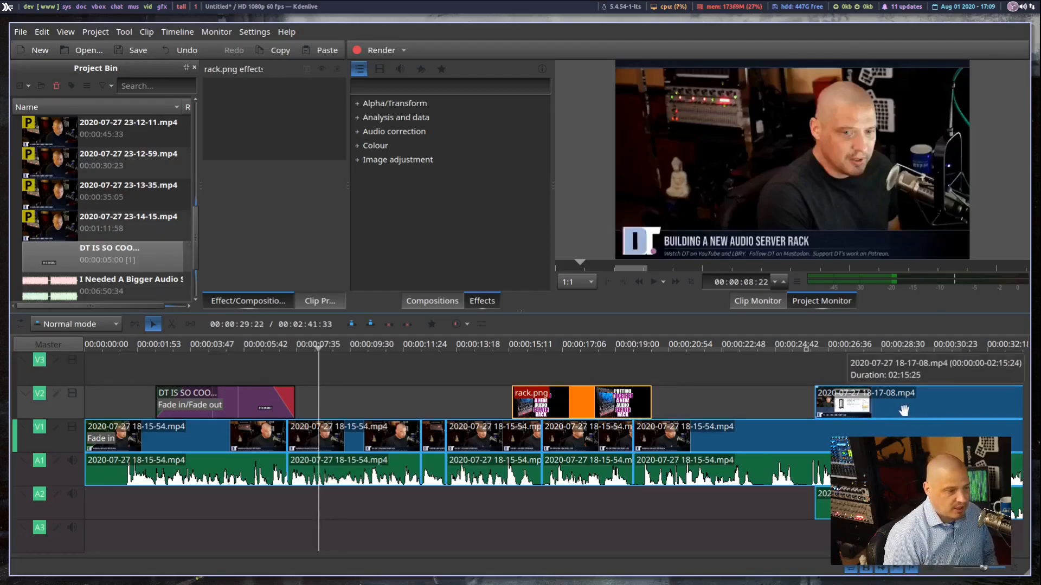
pyautogui.moveTo(769, 366); pyautogui.dragTo(816, 397)
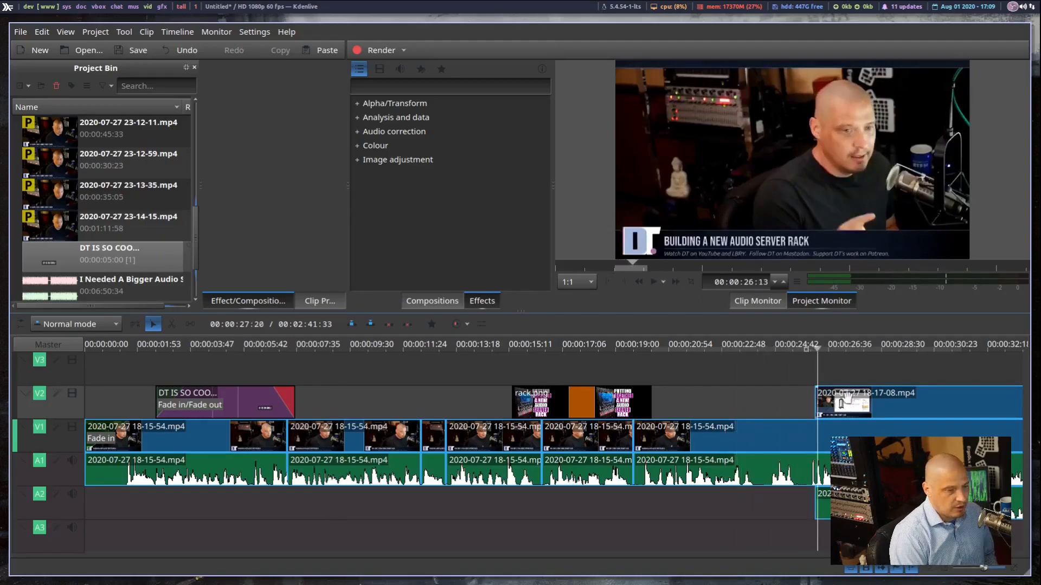
# Select the overlapping 18-17-08 clip on V2 and 18-15-54 clip on V1 in turn to examine how the tracks are layered
pyautogui.click(846, 399)
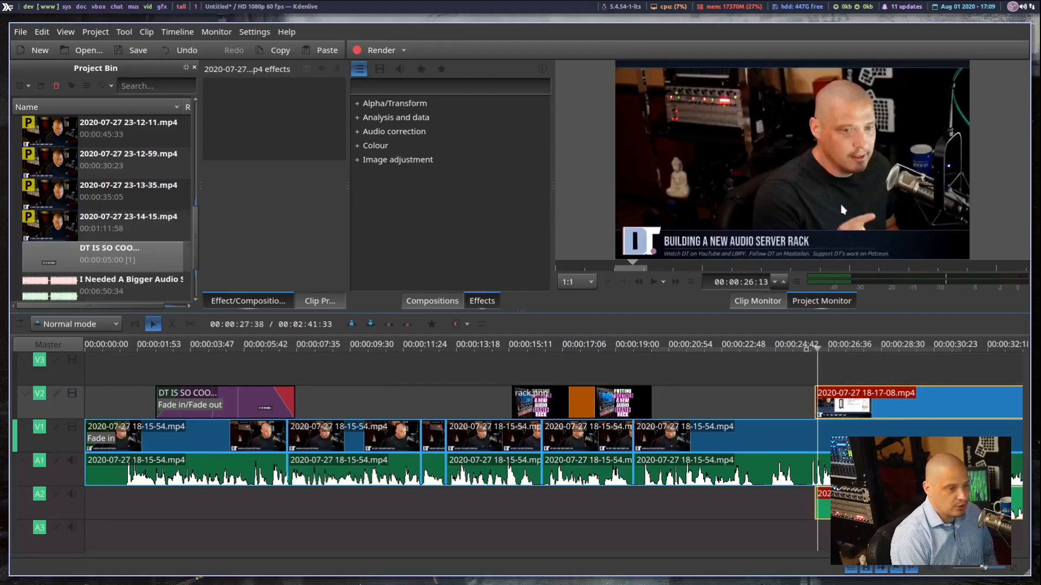
pyautogui.click(859, 429)
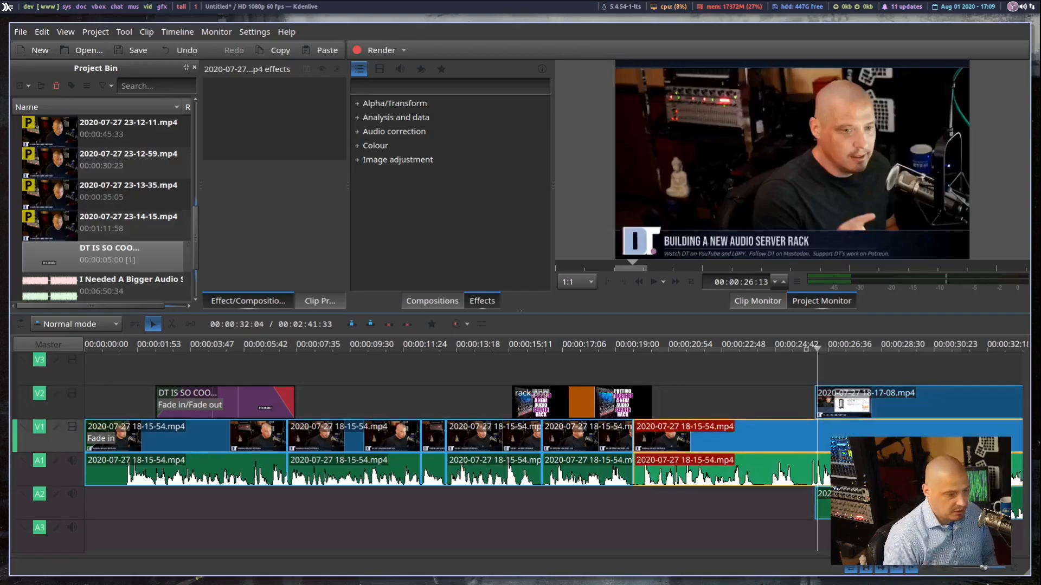
pyautogui.click(759, 394)
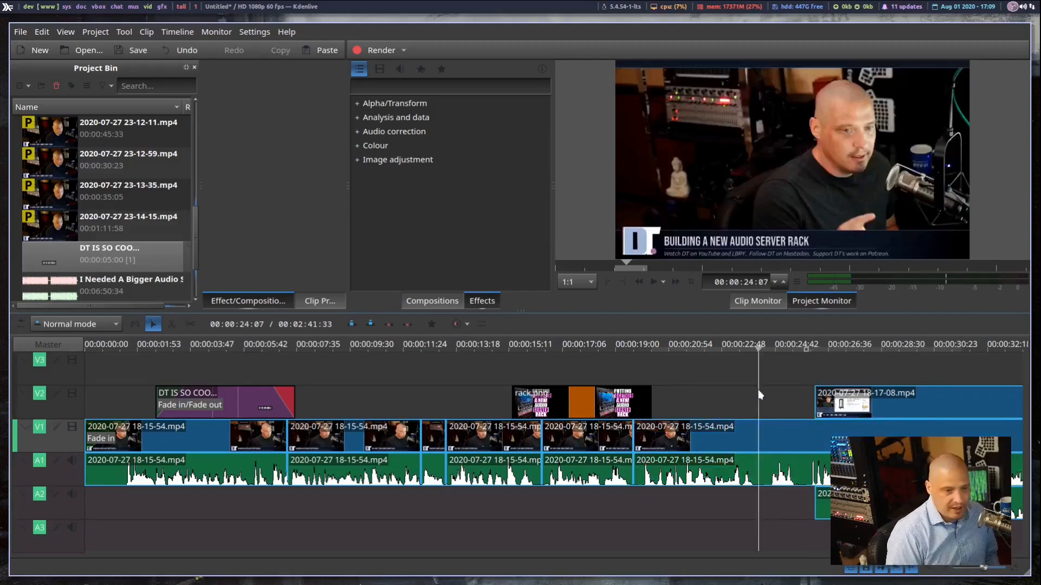
pyautogui.click(866, 405)
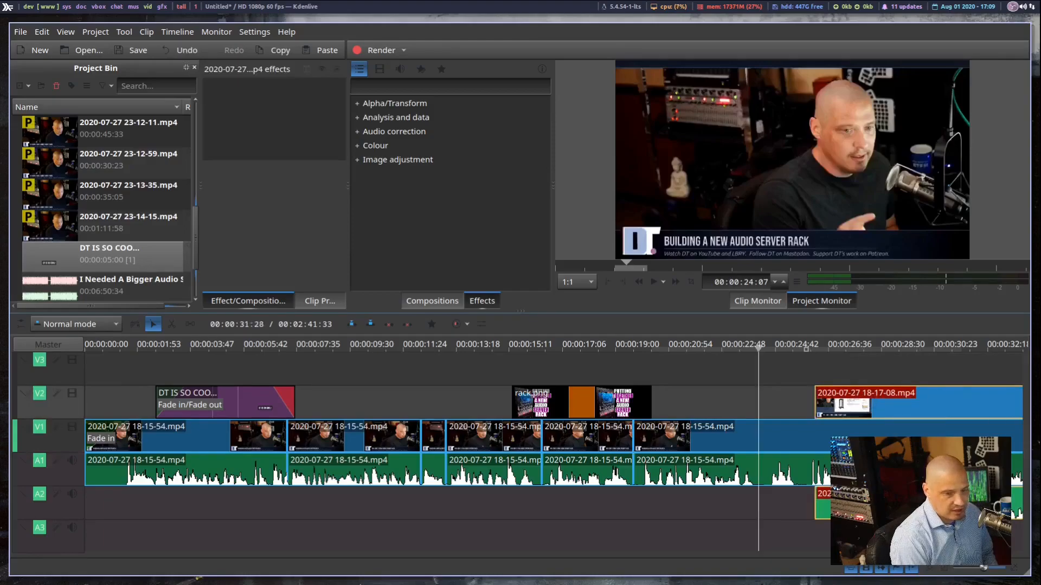
pyautogui.moveTo(846, 373); pyautogui.dragTo(1022, 377)
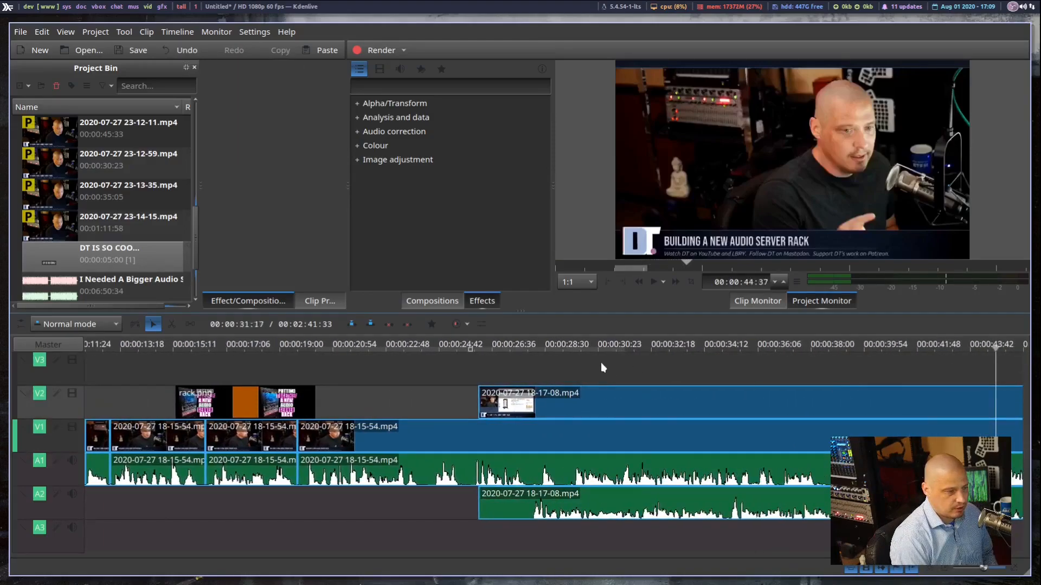
pyautogui.click(576, 398)
pyautogui.rightClick(577, 398)
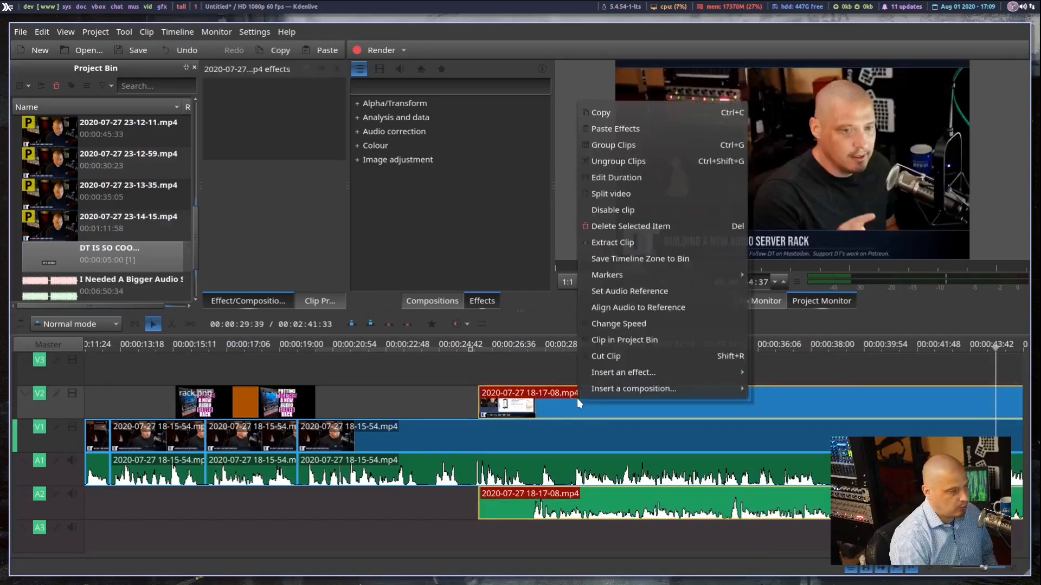
pyautogui.moveTo(652, 371)
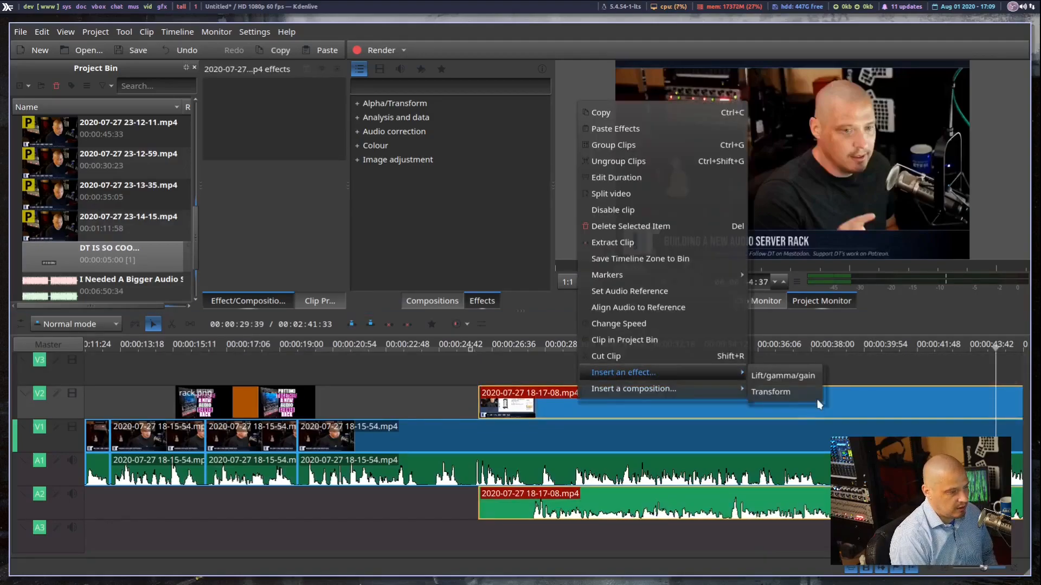
pyautogui.click(799, 392)
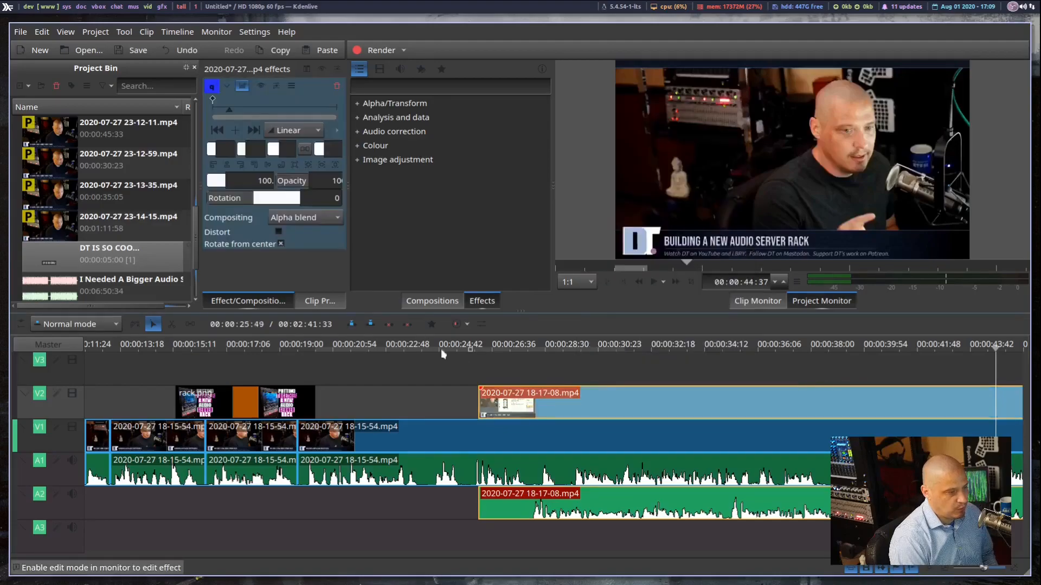
# Set the clip's Transform to X 50, Y -100 and width 800, and play the picture-in-picture section
pyautogui.moveTo(349, 194); pyautogui.dragTo(514, 194)
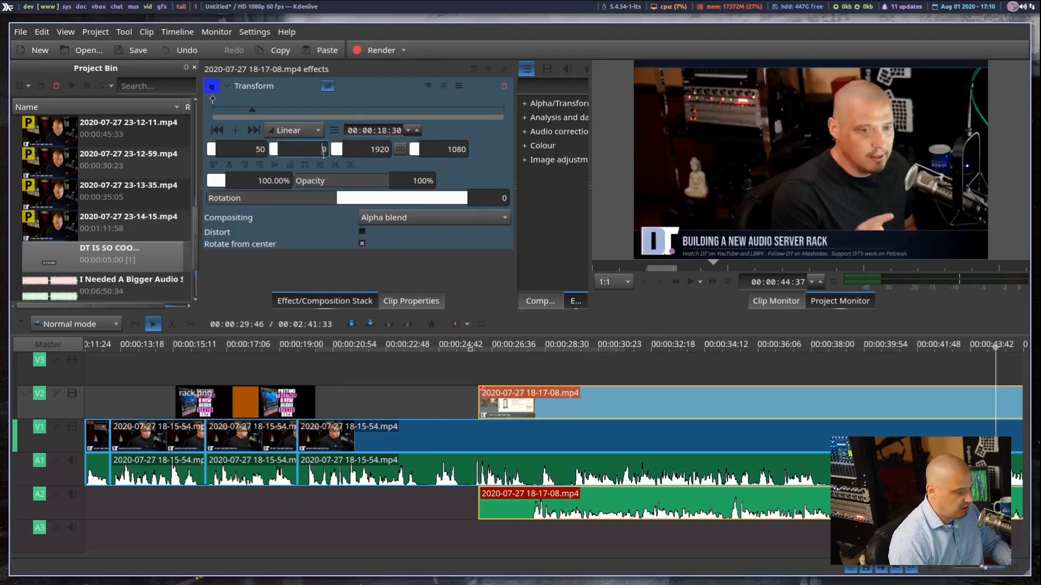
pyautogui.doubleClick(377, 152)
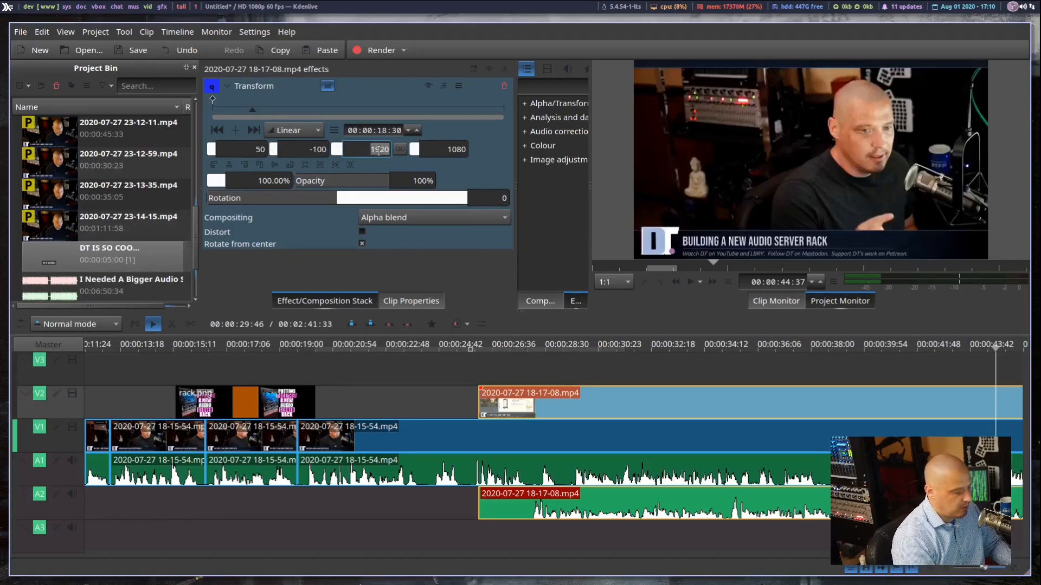
pyautogui.write('800')
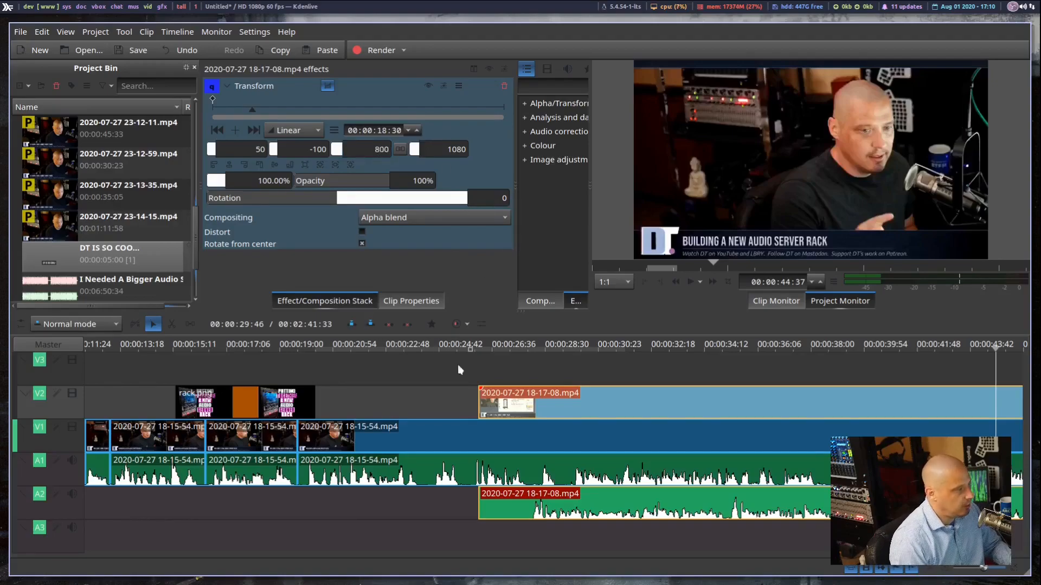
pyautogui.click(440, 373)
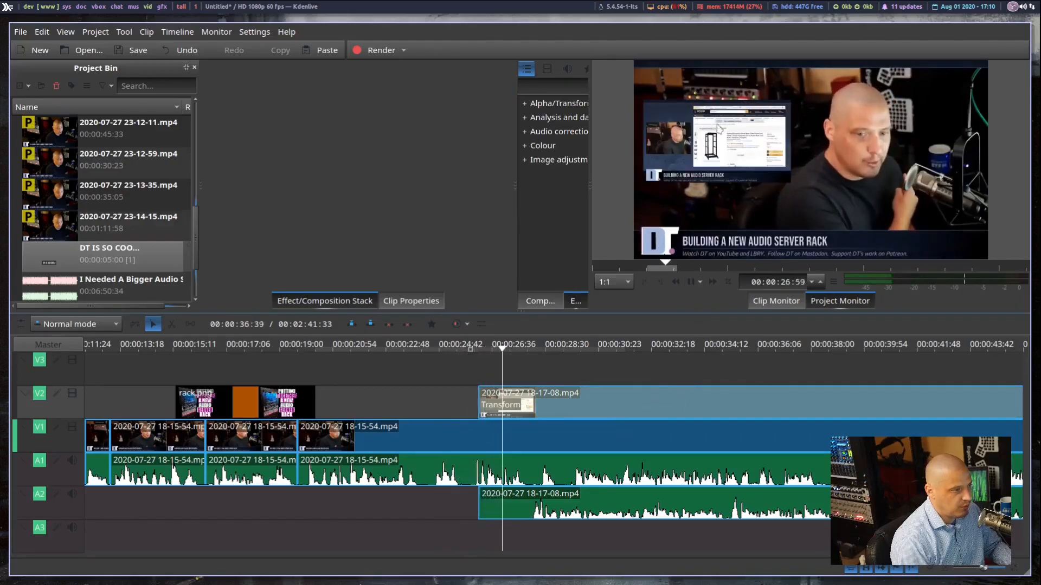
pyautogui.click(691, 284)
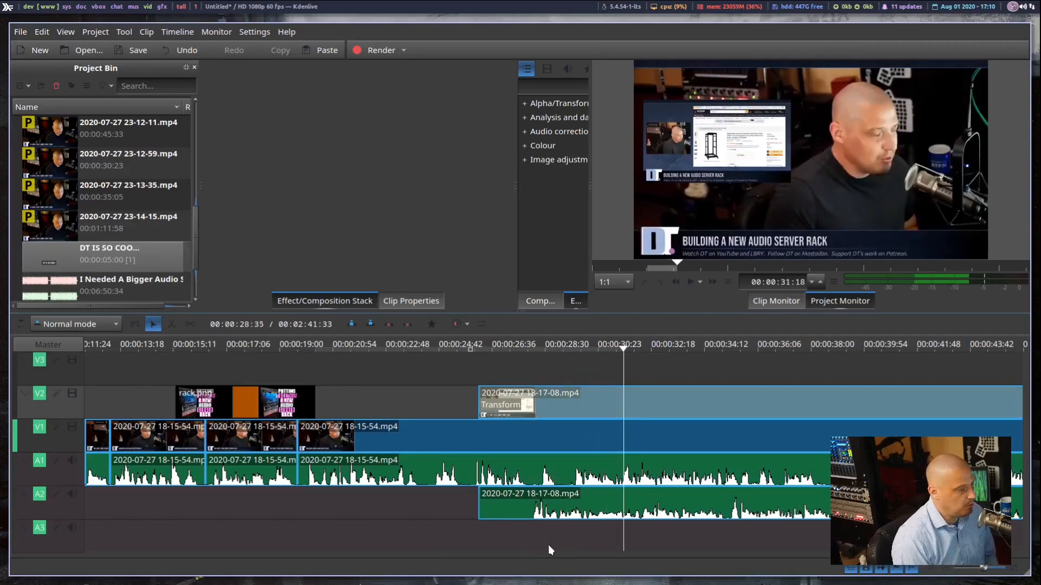
# Add a Mute effect to the 18-17-08 clip's audio on A2 and play the section to check it
pyautogui.rightClick(545, 507)
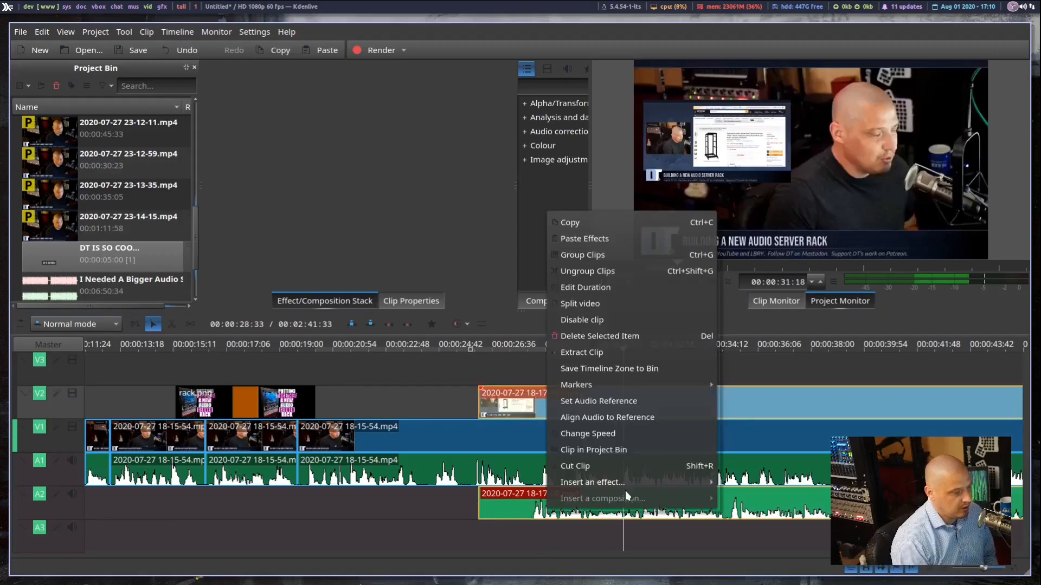
pyautogui.moveTo(647, 484)
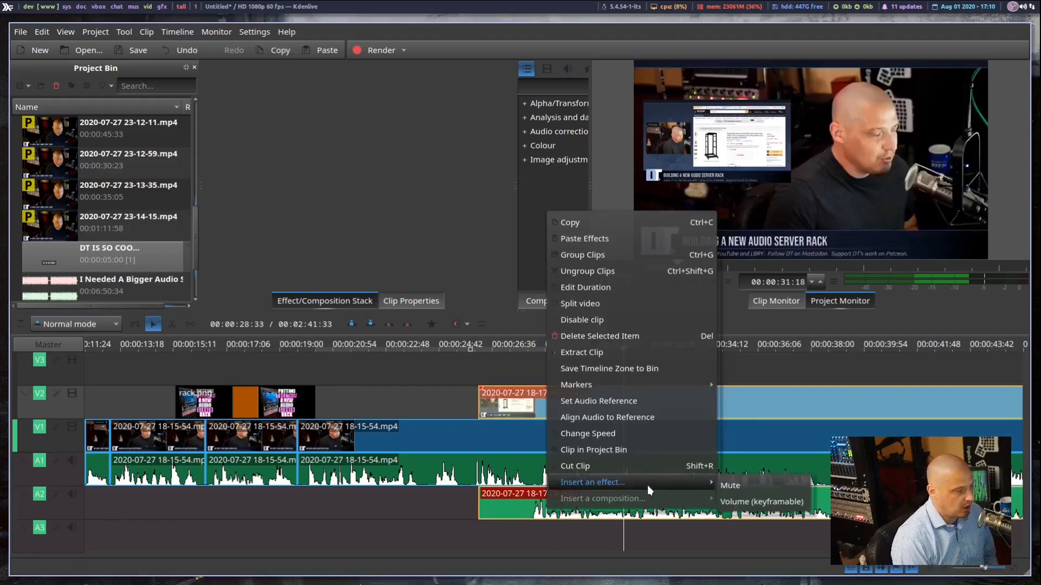
pyautogui.click(732, 486)
pyautogui.click(457, 367)
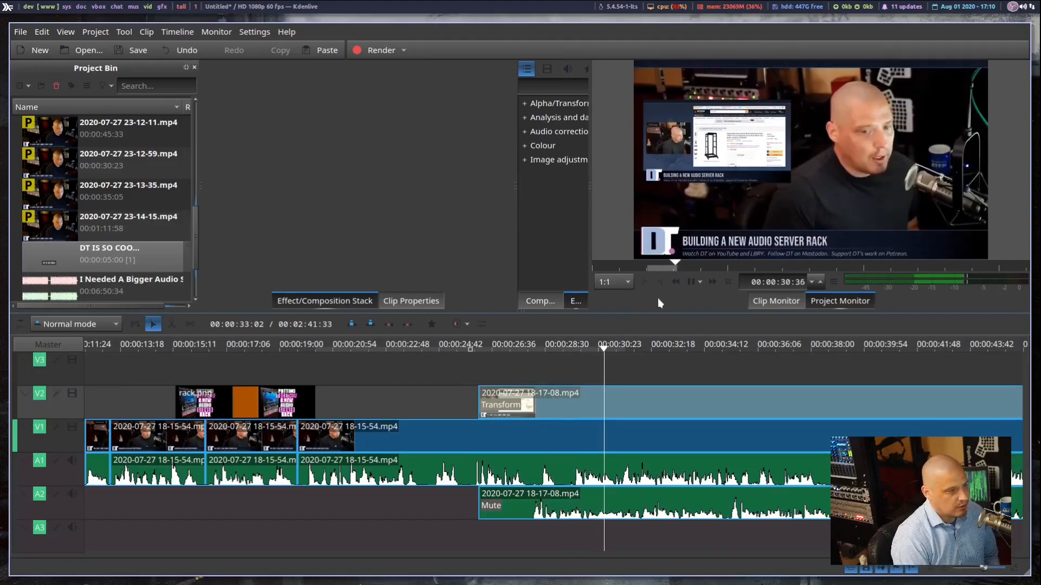
pyautogui.click(690, 283)
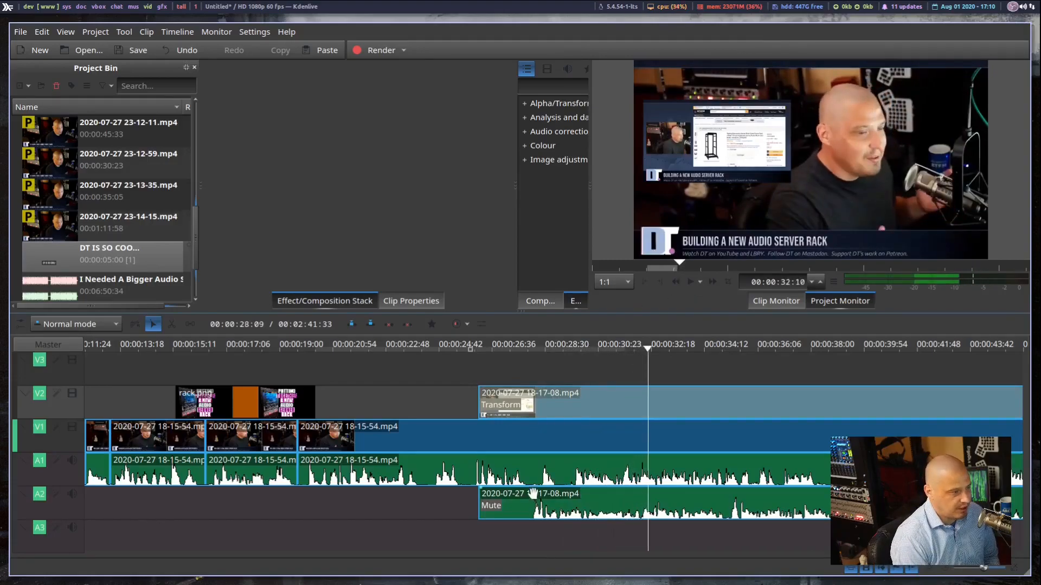
# Move rack.png on V2 to line up with the start of the last 18-15-54 segment on V1, and add a Transform effect to it
pyautogui.moveTo(141, 380); pyautogui.dragTo(107, 378)
pyautogui.moveTo(248, 397); pyautogui.dragTo(372, 410)
pyautogui.rightClick(369, 406)
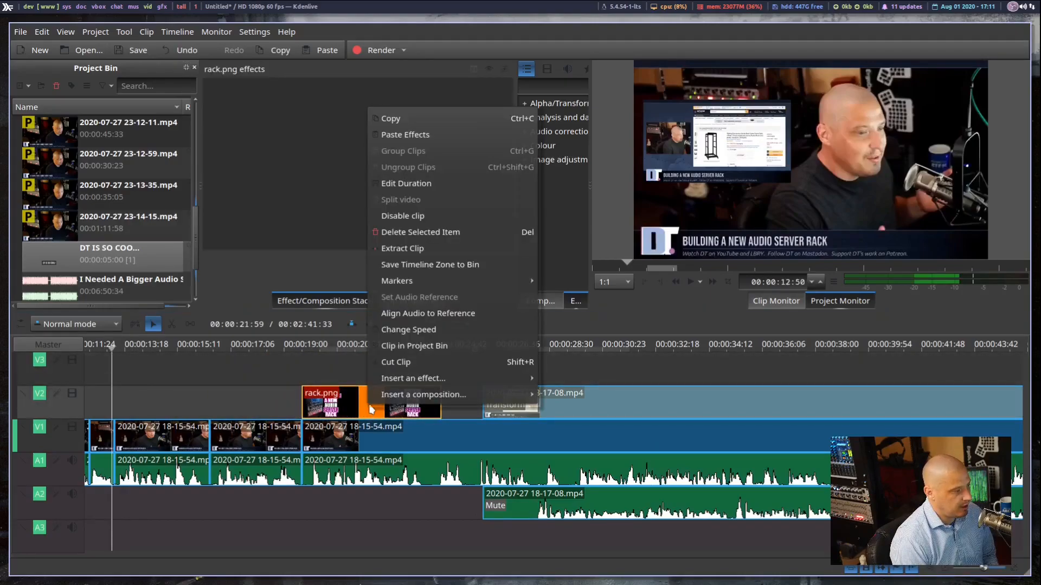
pyautogui.moveTo(446, 379)
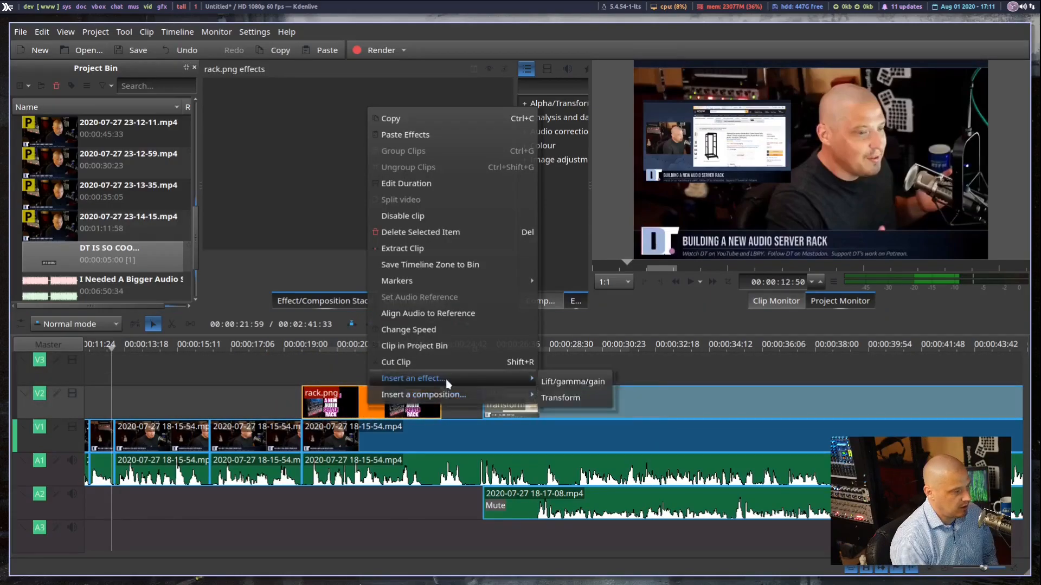
pyautogui.click(561, 398)
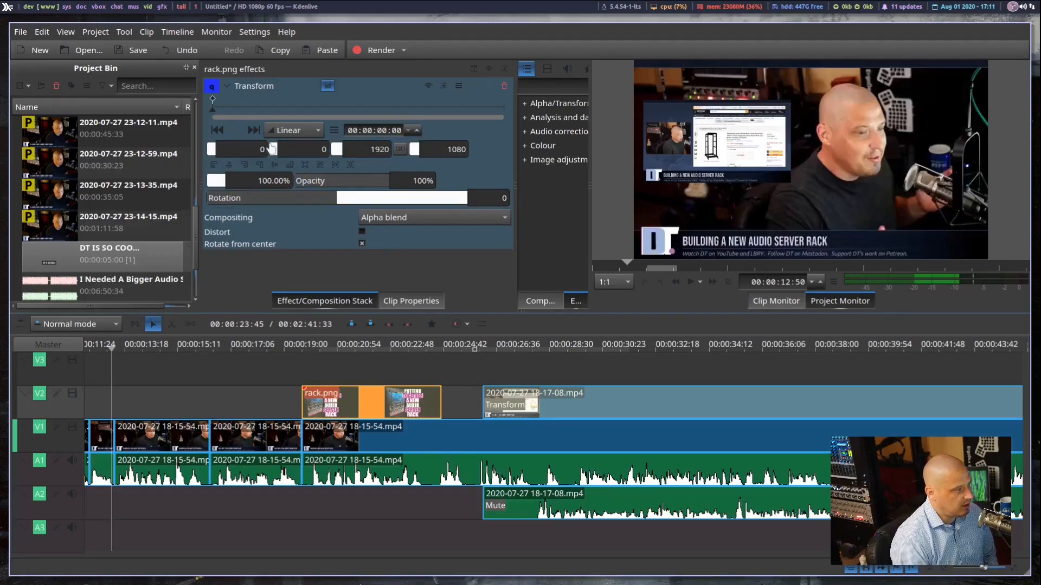
# Set rack.png's Transform to X 50 and Y 50, reduce its width, and preview the overlay
pyautogui.write('5')
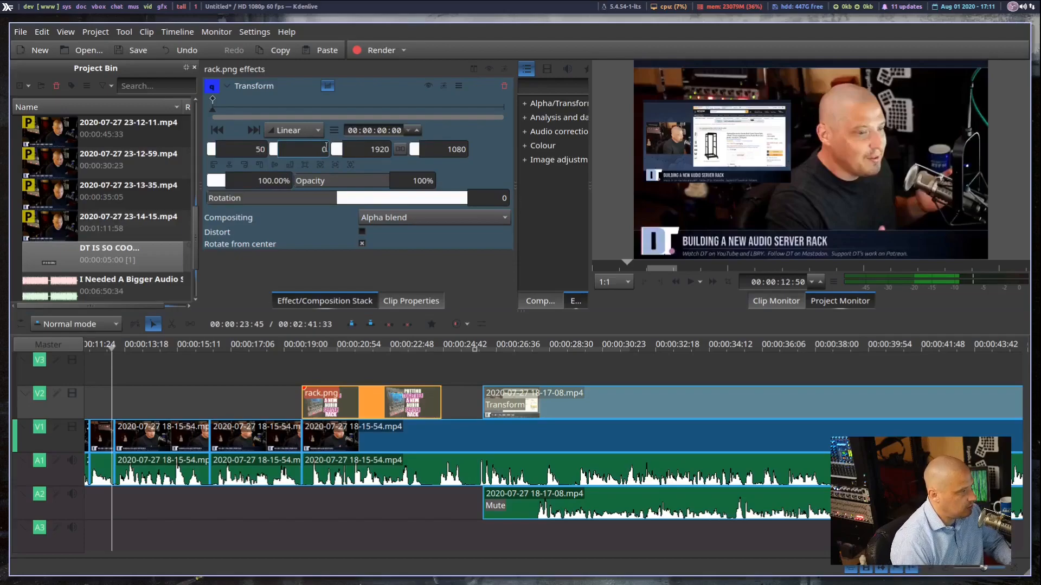
pyautogui.write('50')
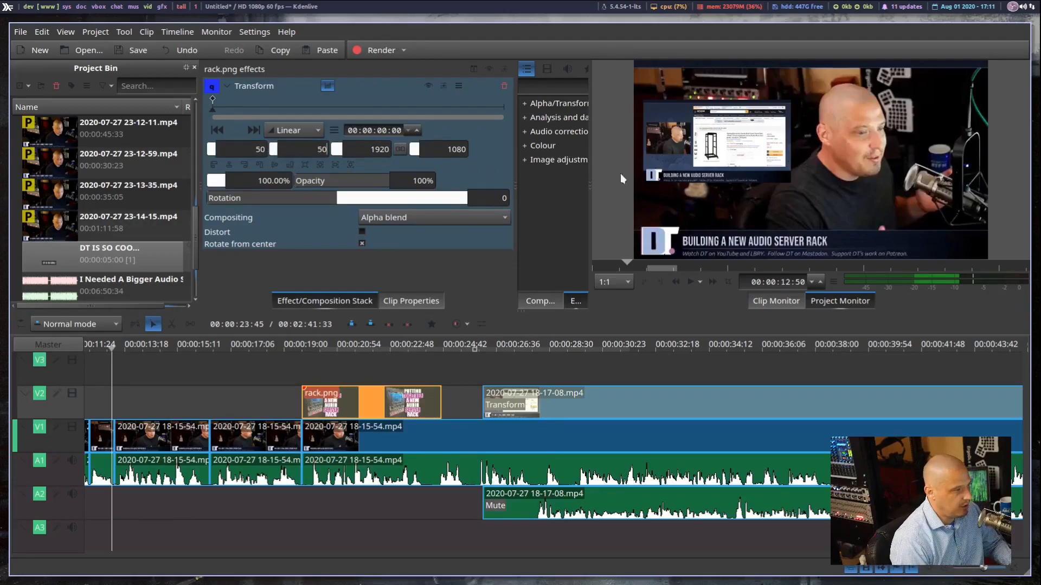
pyautogui.doubleClick(379, 149)
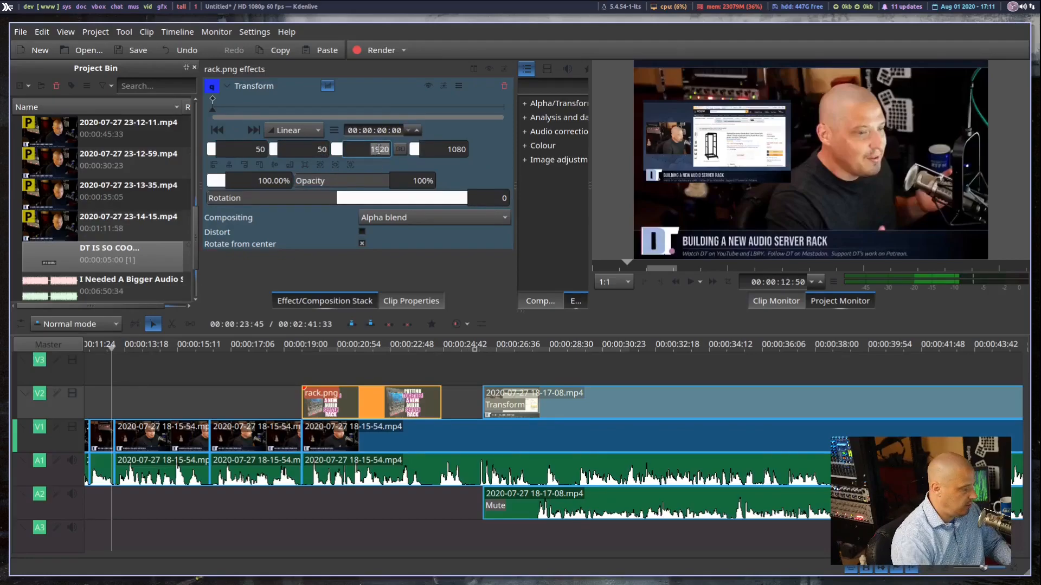
pyautogui.click(265, 400)
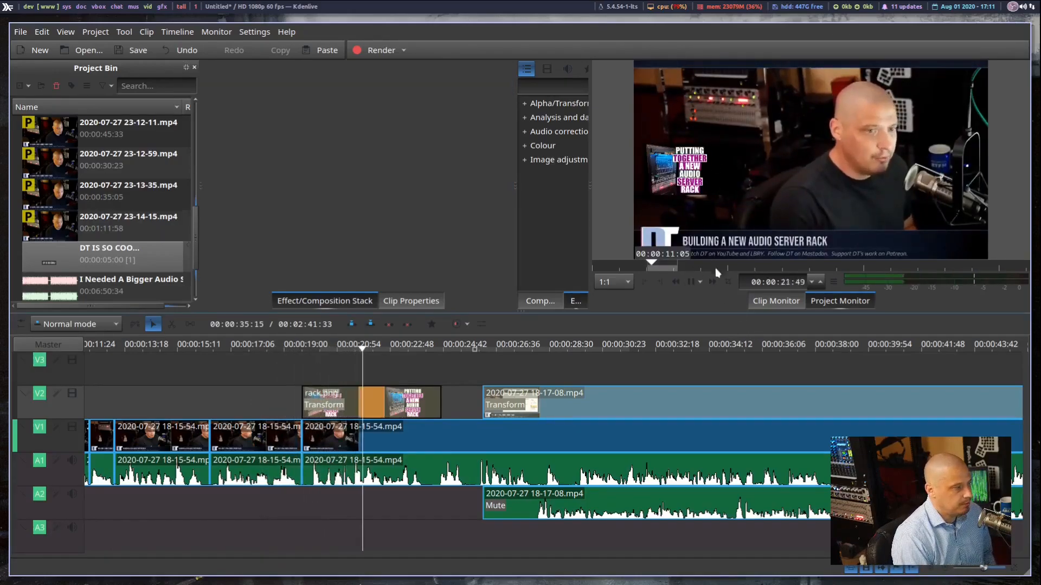
pyautogui.click(691, 282)
pyautogui.click(237, 393)
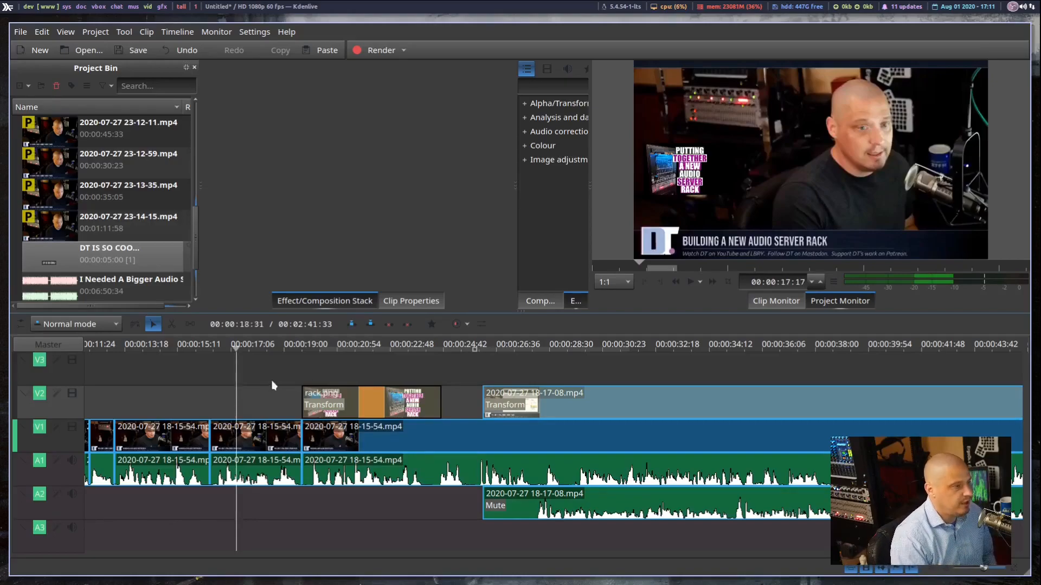
# Add a fade in and fade out to rack.png and a fade in to the 18-17-08 clip on V2, and play them back
pyautogui.moveTo(306, 393); pyautogui.dragTo(325, 395)
pyautogui.moveTo(438, 391); pyautogui.dragTo(418, 392)
pyautogui.moveTo(486, 388); pyautogui.dragTo(525, 395)
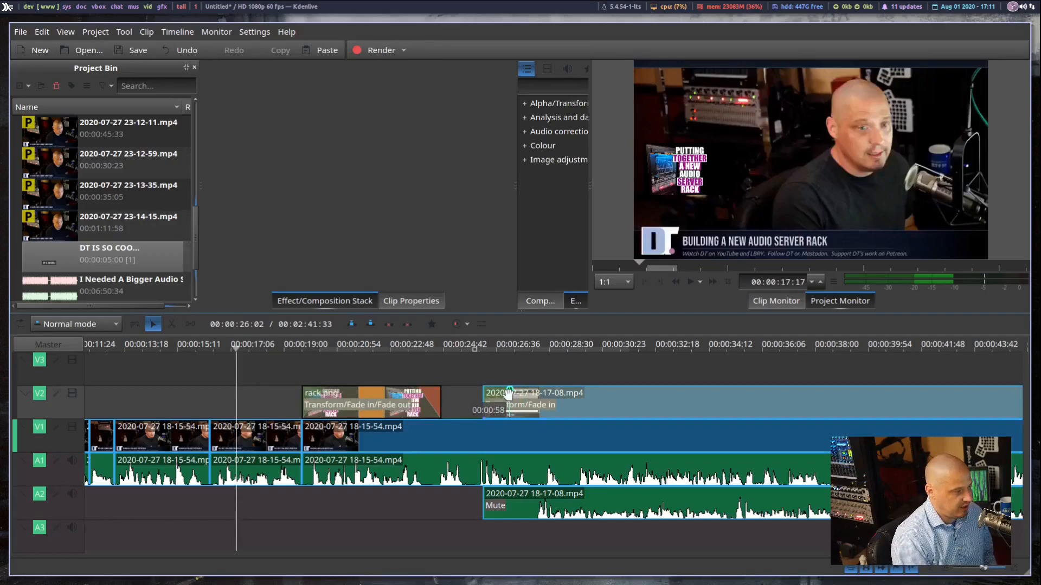
pyautogui.click(268, 379)
pyautogui.click(690, 282)
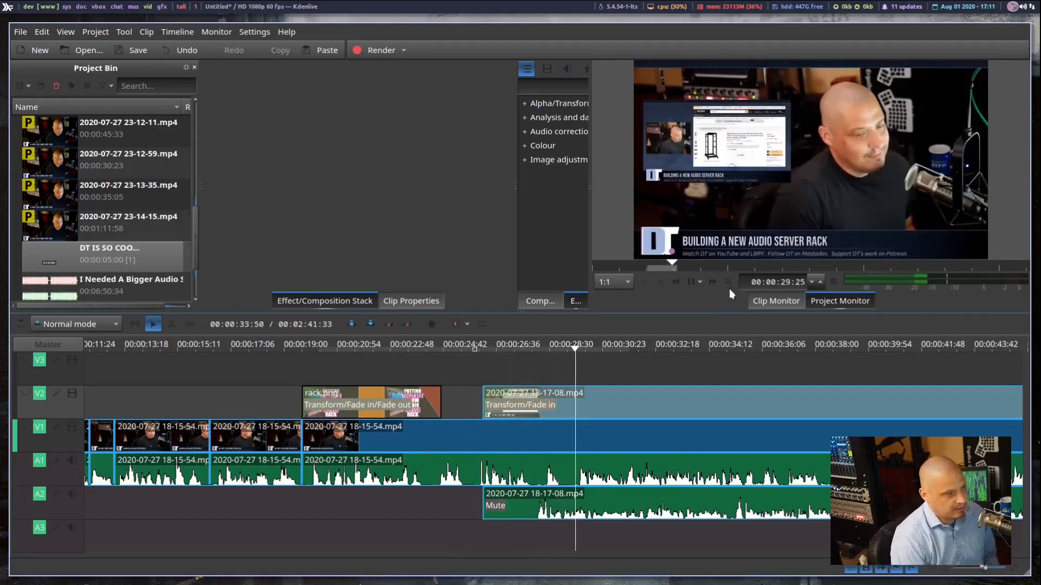
pyautogui.click(686, 282)
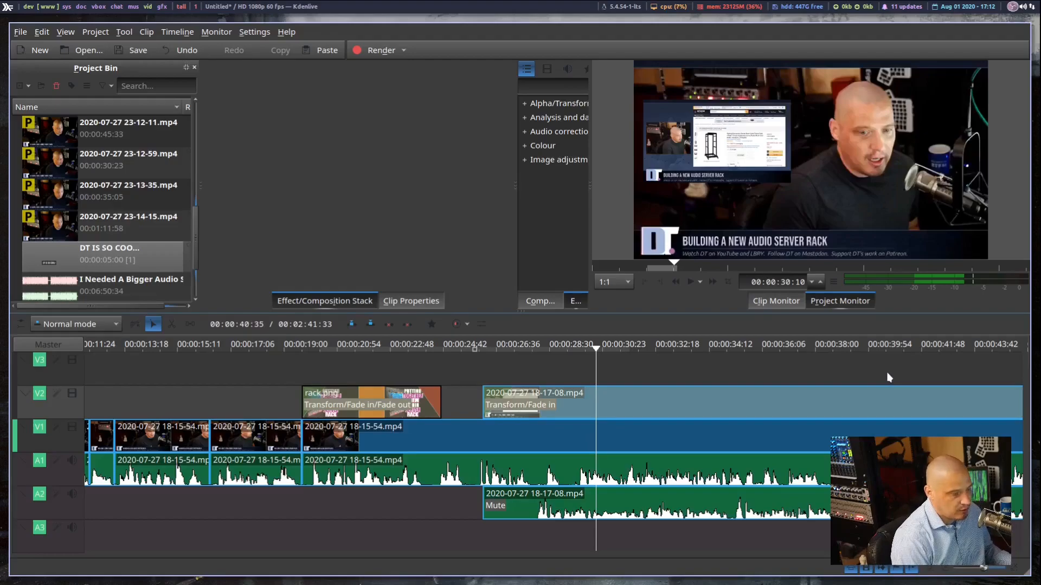
# Speed up the 18-17-08 clip on V2 and A2 to 1334% by shortening it to end at about 36 seconds
pyautogui.hotkey('alt', 'Right')
pyautogui.hotkey('alt', 'Right')
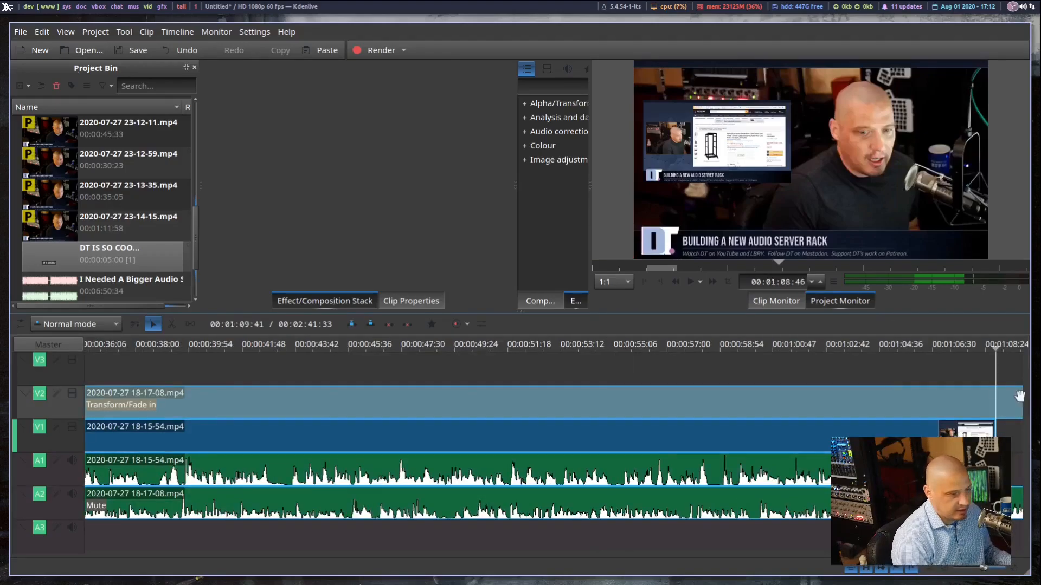
pyautogui.hotkey('alt', 'Right')
pyautogui.hotkey('alt', 'Right')
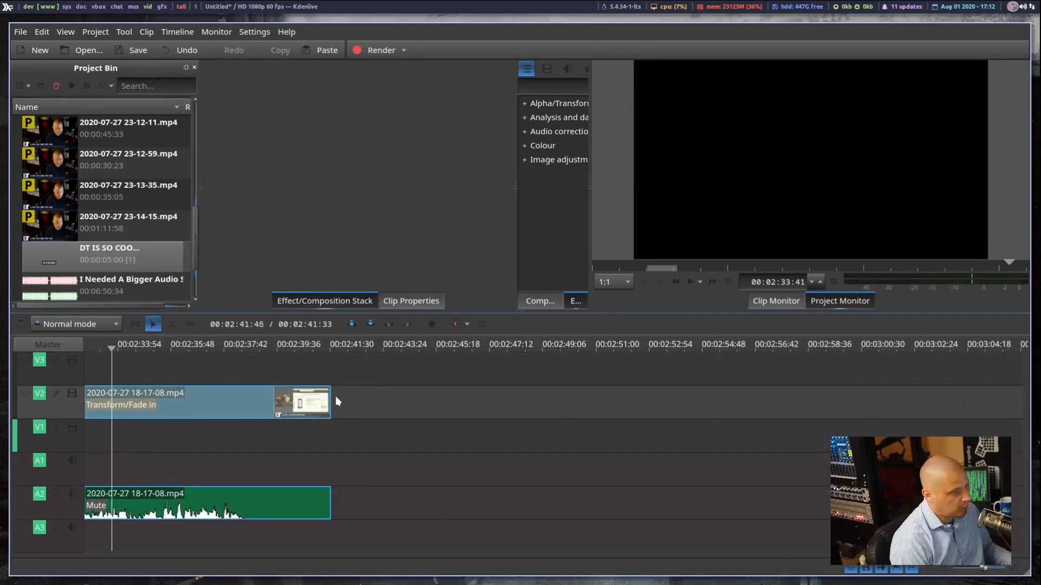
pyautogui.moveTo(330, 393); pyautogui.dragTo(188, 425)
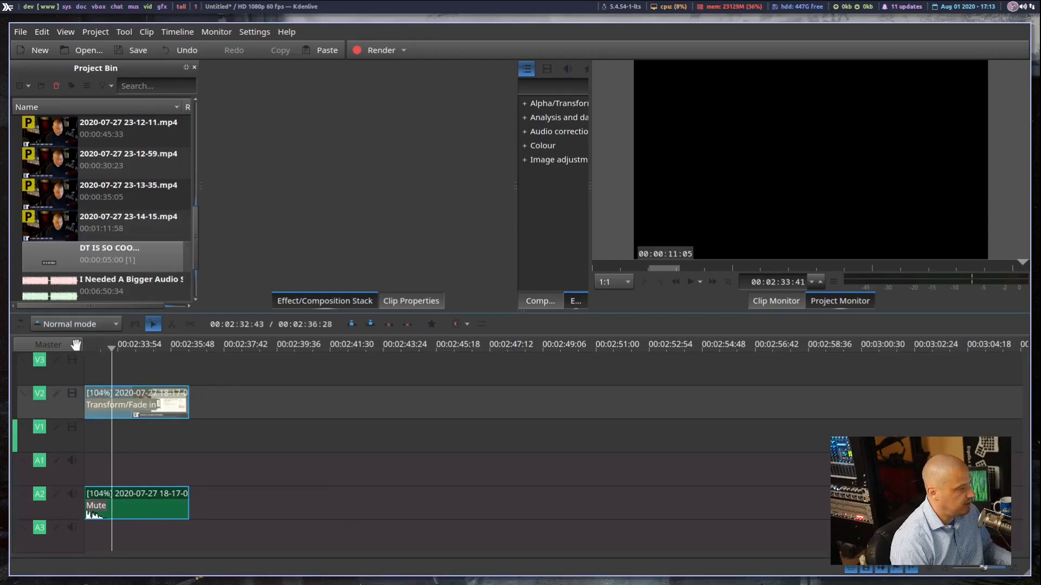
pyautogui.moveTo(163, 344); pyautogui.dragTo(909, 387)
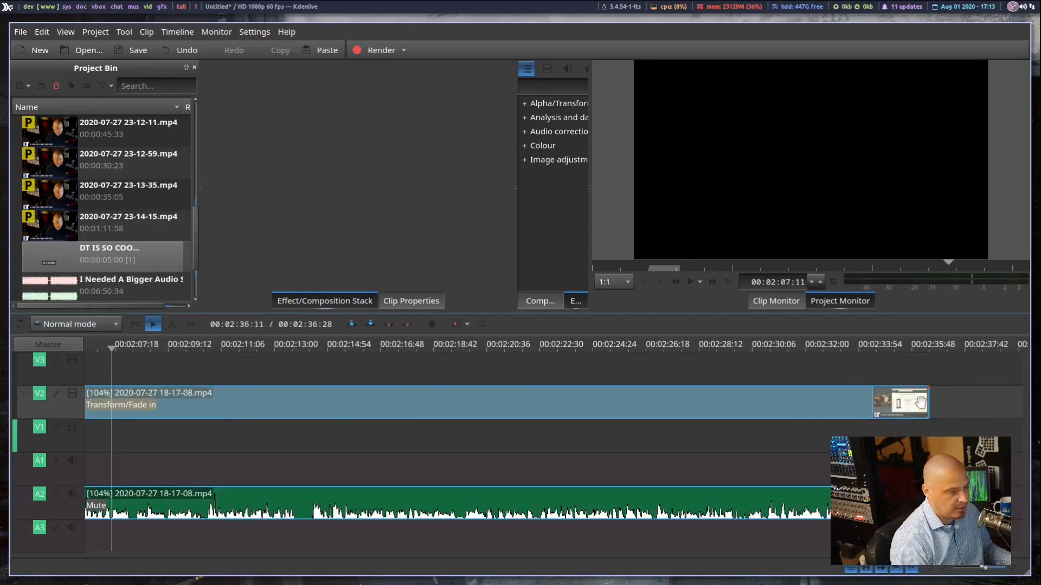
pyautogui.moveTo(930, 399); pyautogui.dragTo(190, 435)
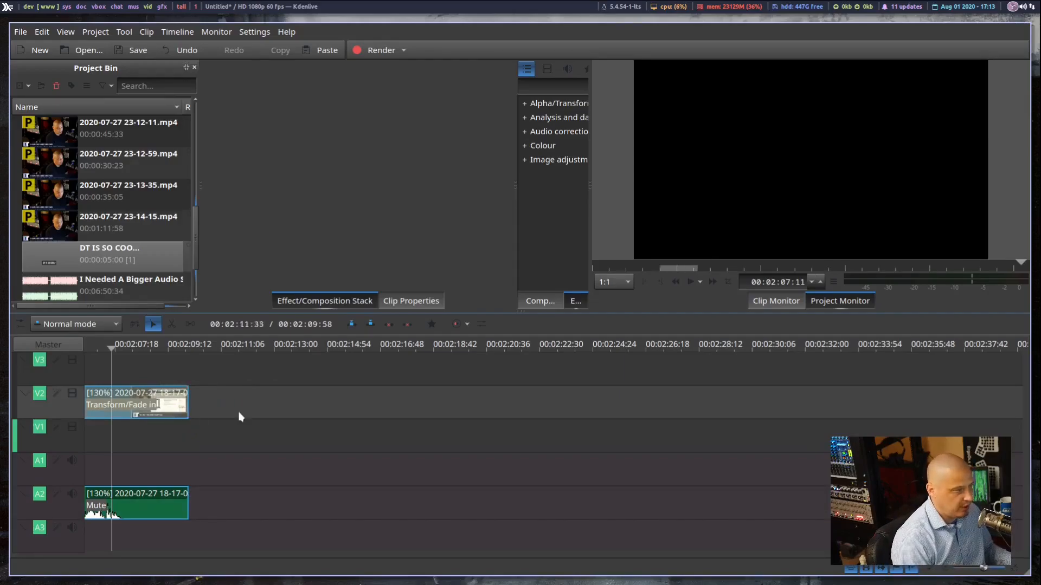
pyautogui.moveTo(132, 453); pyautogui.dragTo(85, 461)
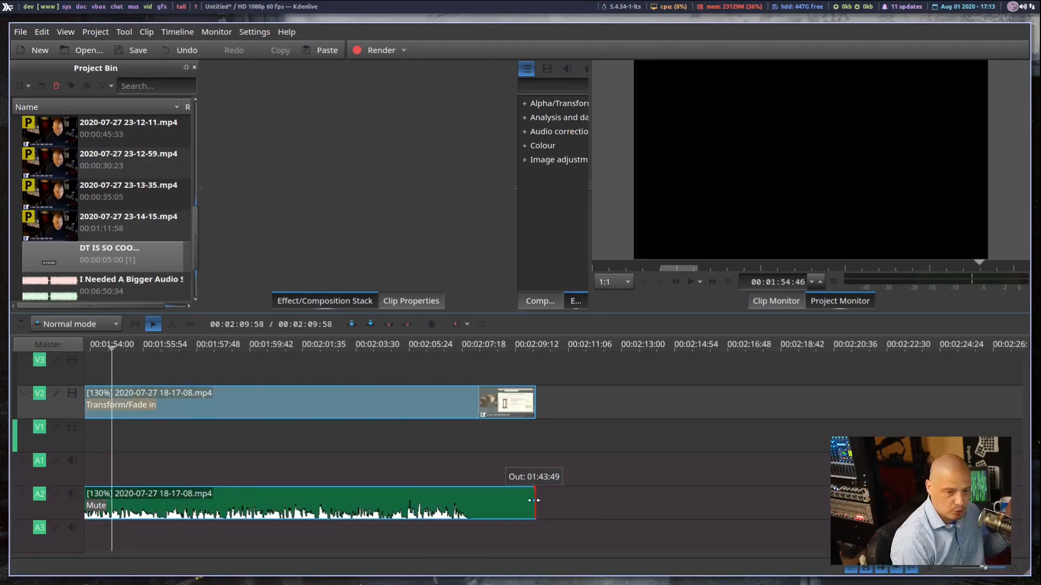
pyautogui.moveTo(534, 500)
pyautogui.mouseDown()
pyautogui.moveTo(470, 509)
pyautogui.moveTo(535, 517)
pyautogui.mouseUp()
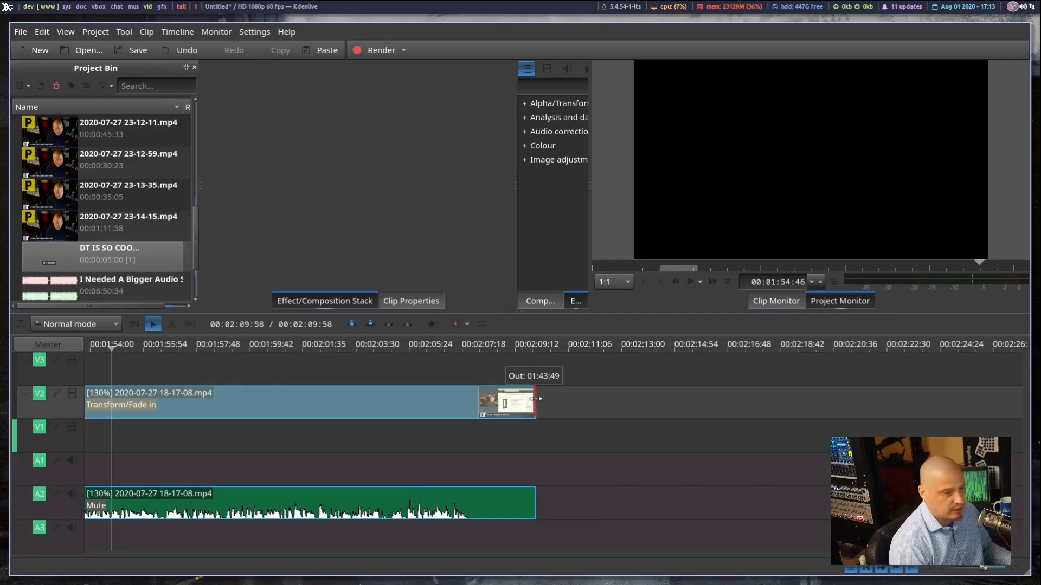
pyautogui.moveTo(534, 399); pyautogui.dragTo(149, 418)
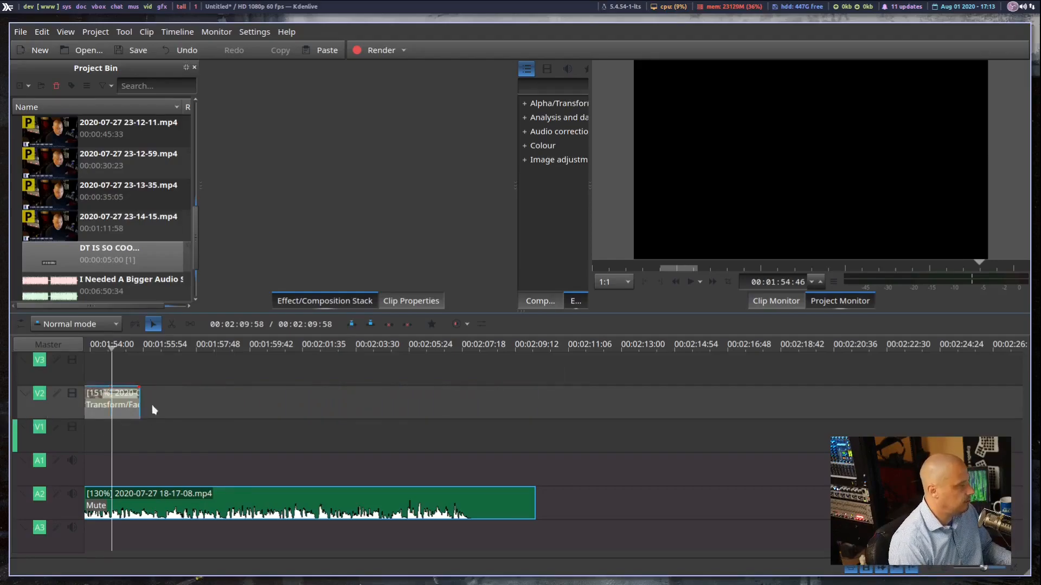
pyautogui.scroll(-3, 409, 431)
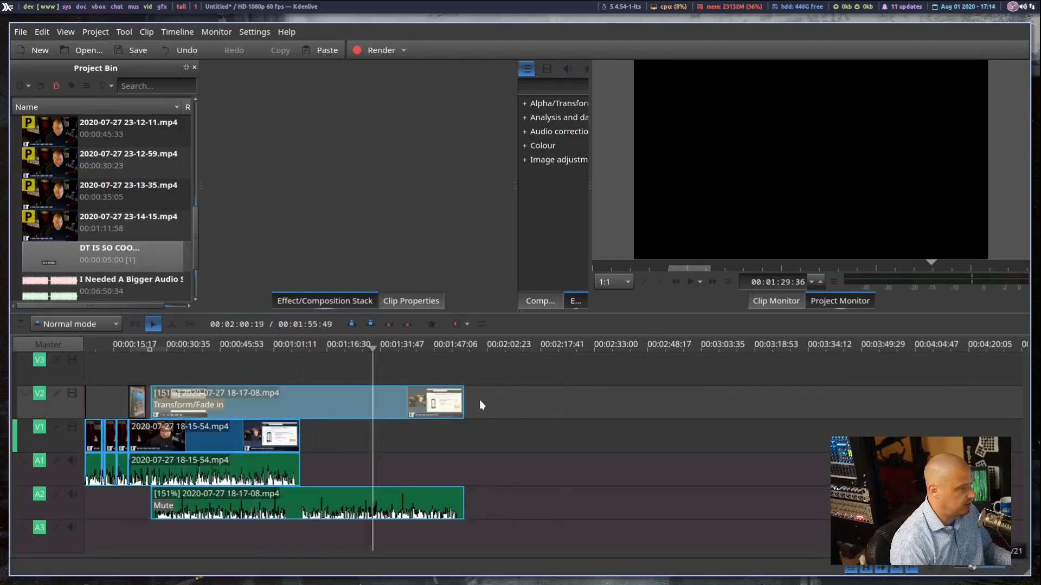
pyautogui.moveTo(463, 401); pyautogui.dragTo(186, 404)
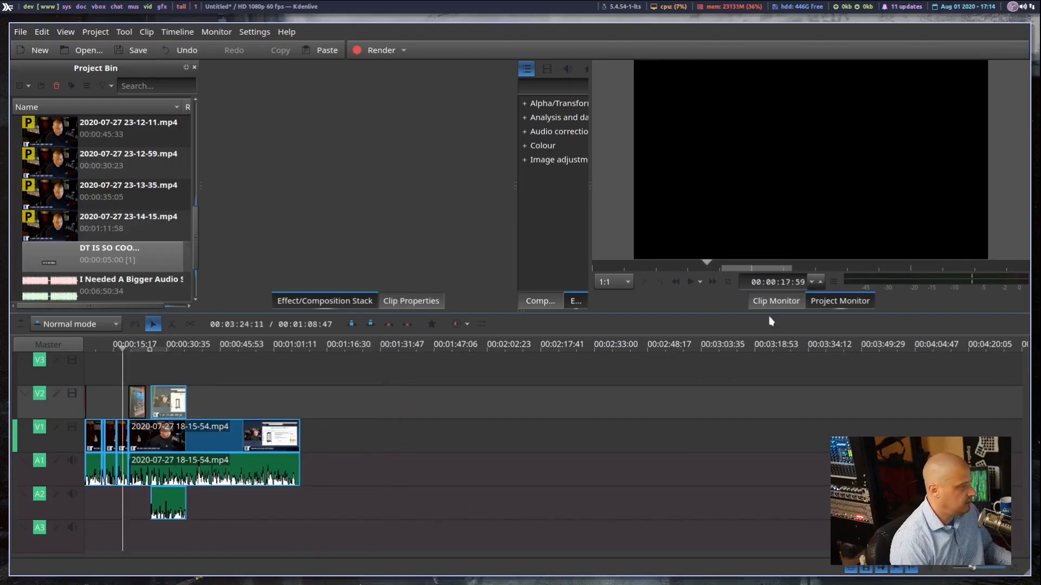
# Play the sped-up overlay section from 00:00:17:59 through its end, and return the playhead to the start of the timeline
pyautogui.click(690, 282)
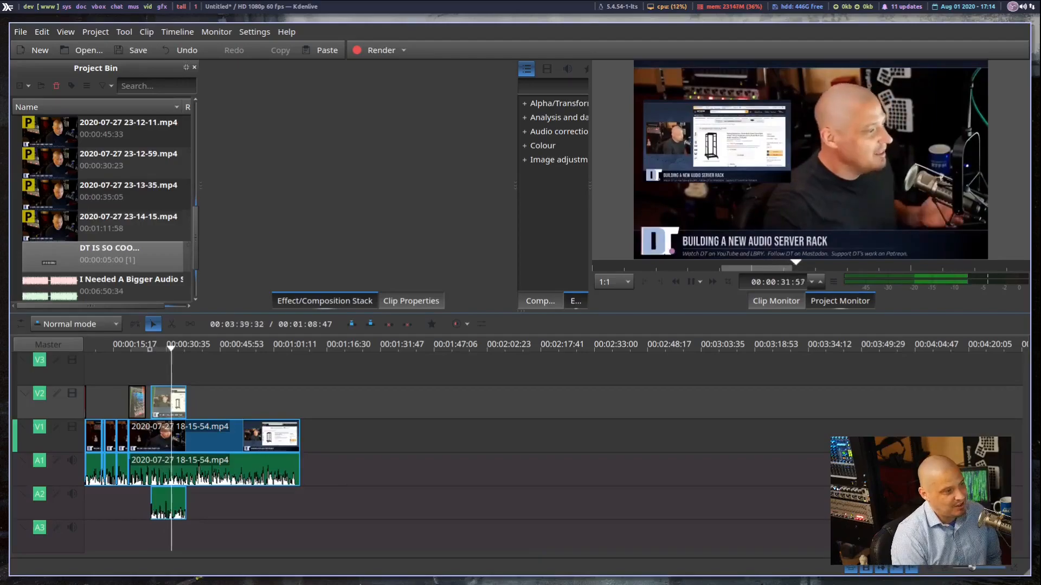
pyautogui.click(687, 281)
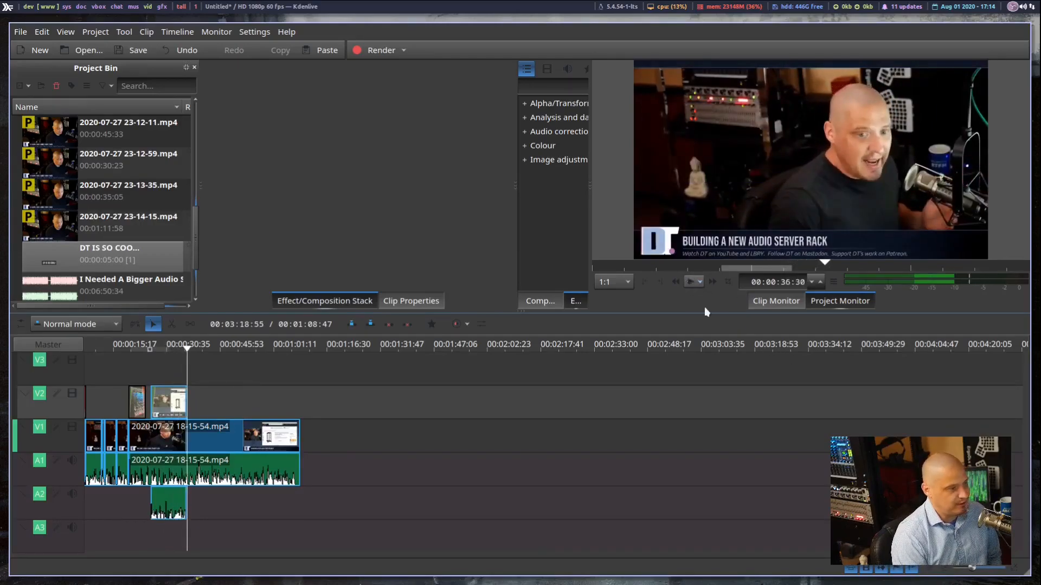
pyautogui.scroll(5, 226, 405)
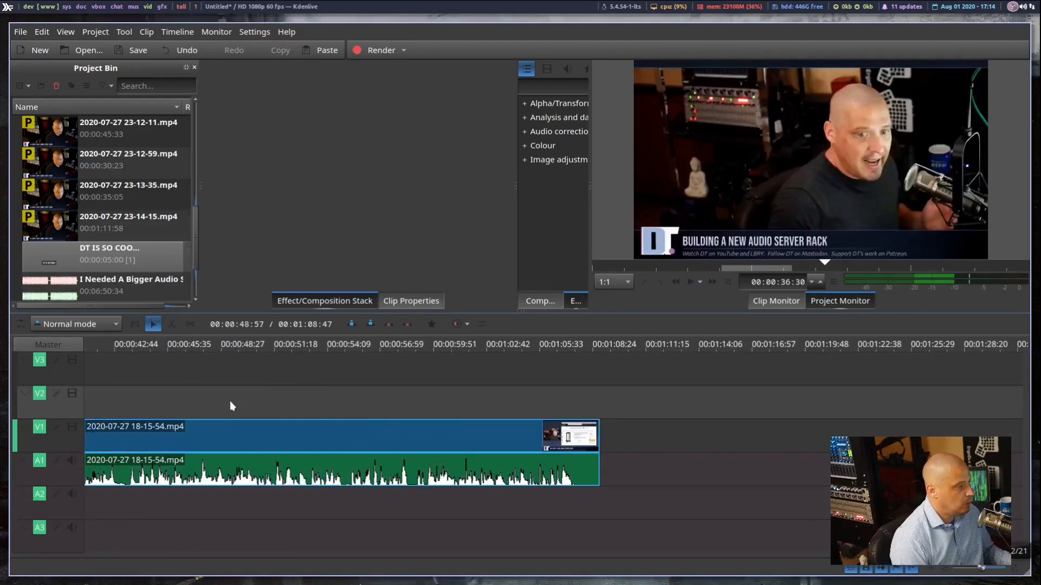
pyautogui.click(678, 267)
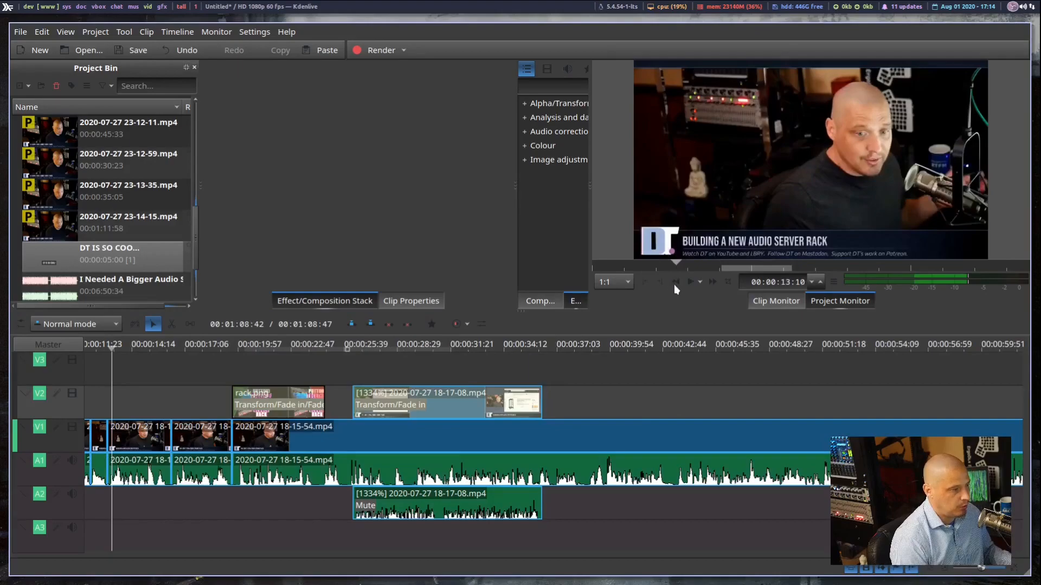
pyautogui.click(117, 397)
pyautogui.press('Home')
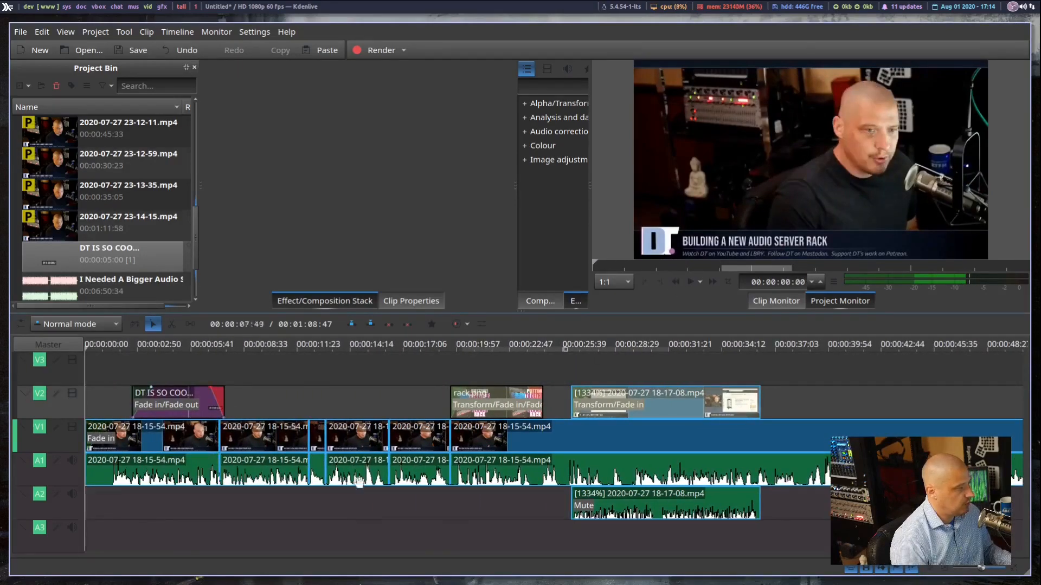